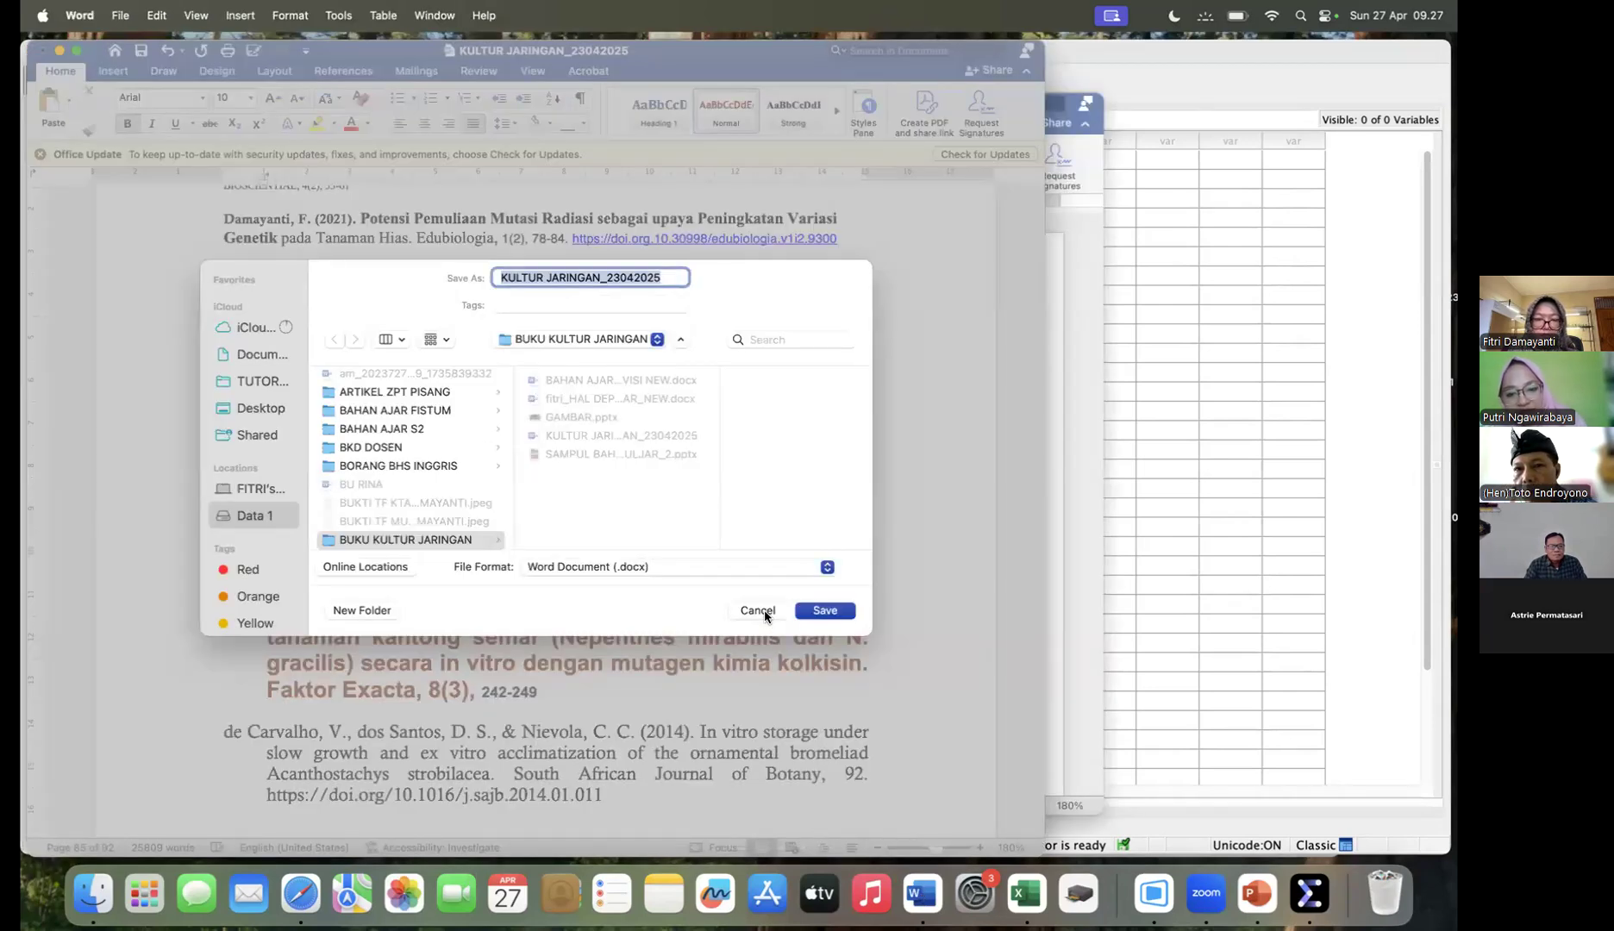
- Save the Word document as KULTUR JARINGAN_23042025 in the BUKU KULTUR JARINGAN folder, replacing the existing file, and close it
left_click(825, 611)
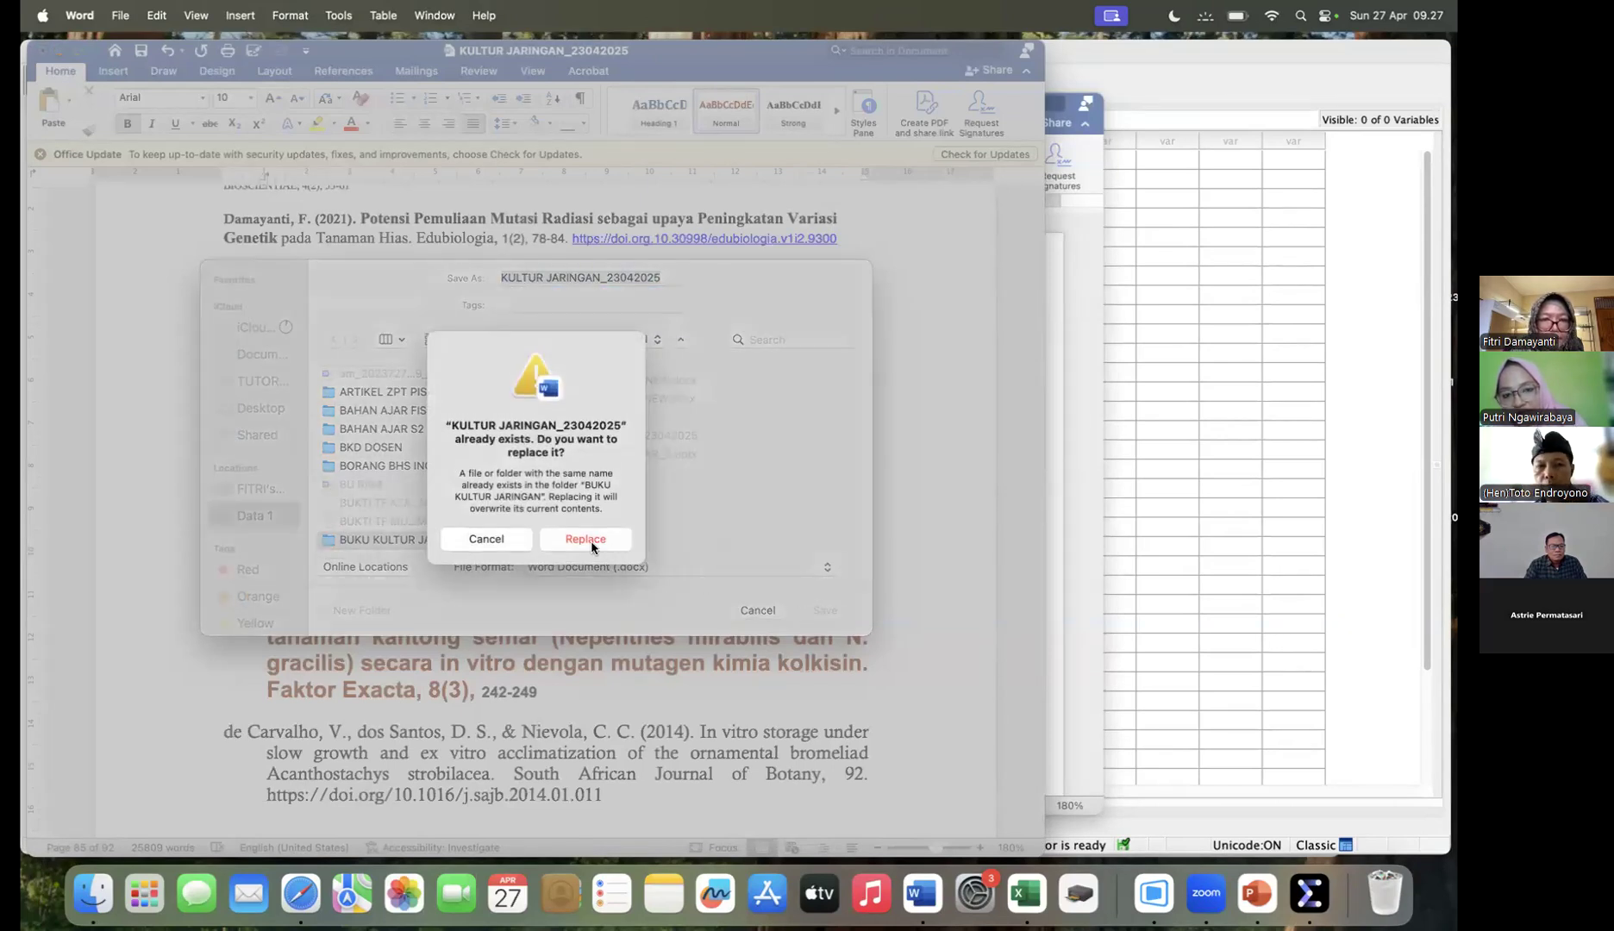
left_click(590, 541)
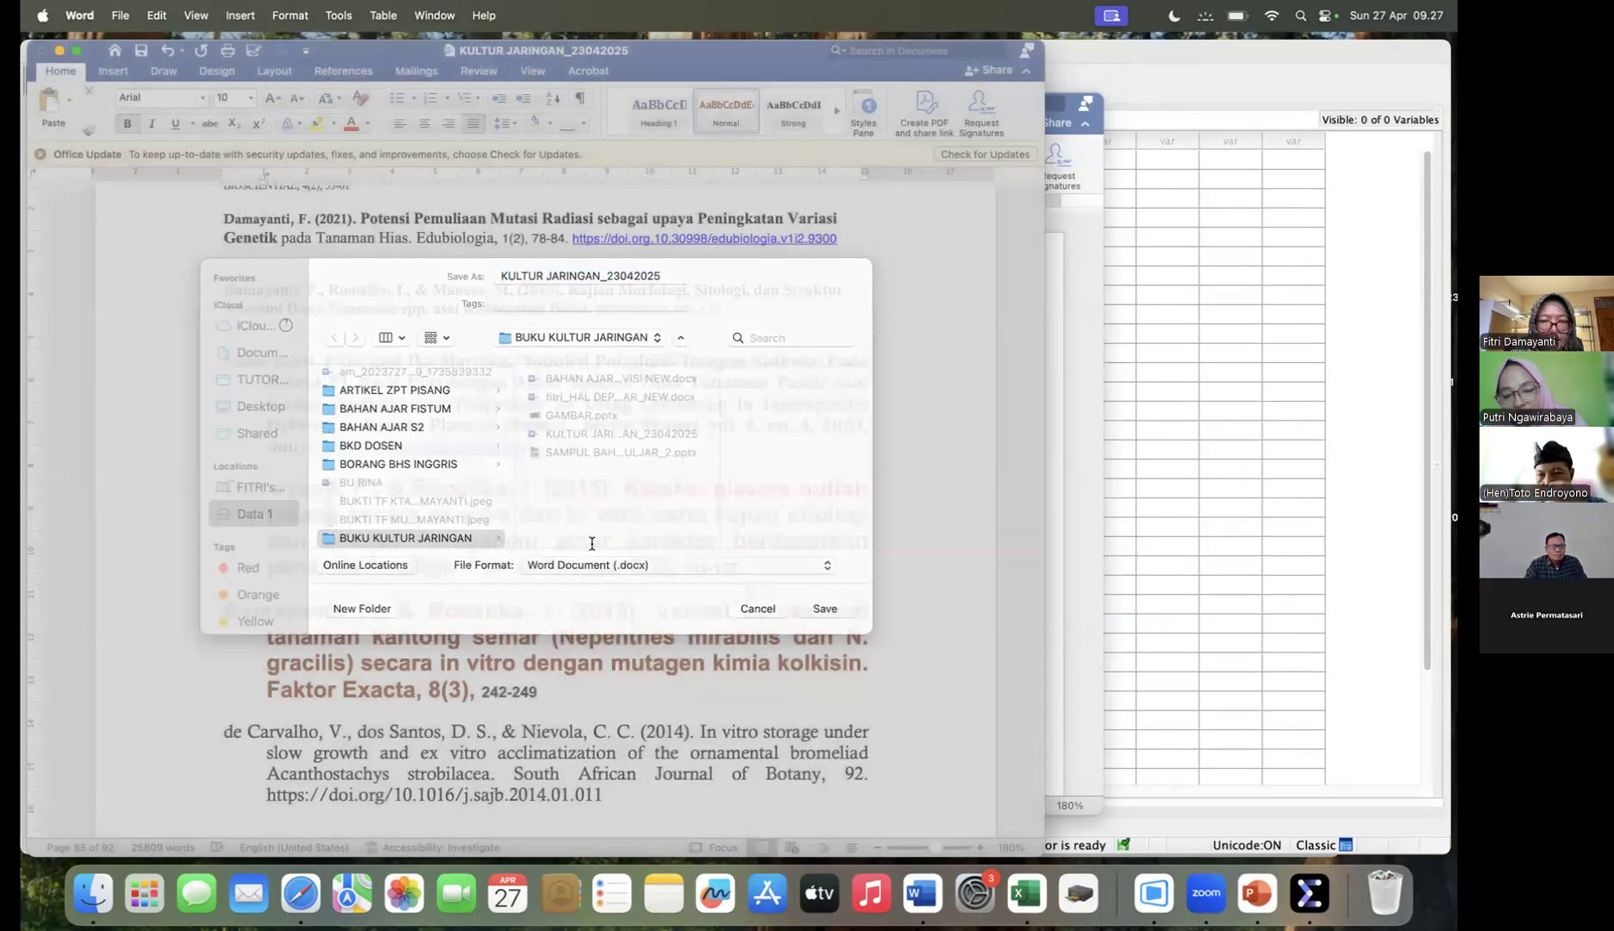
left_click(41, 52)
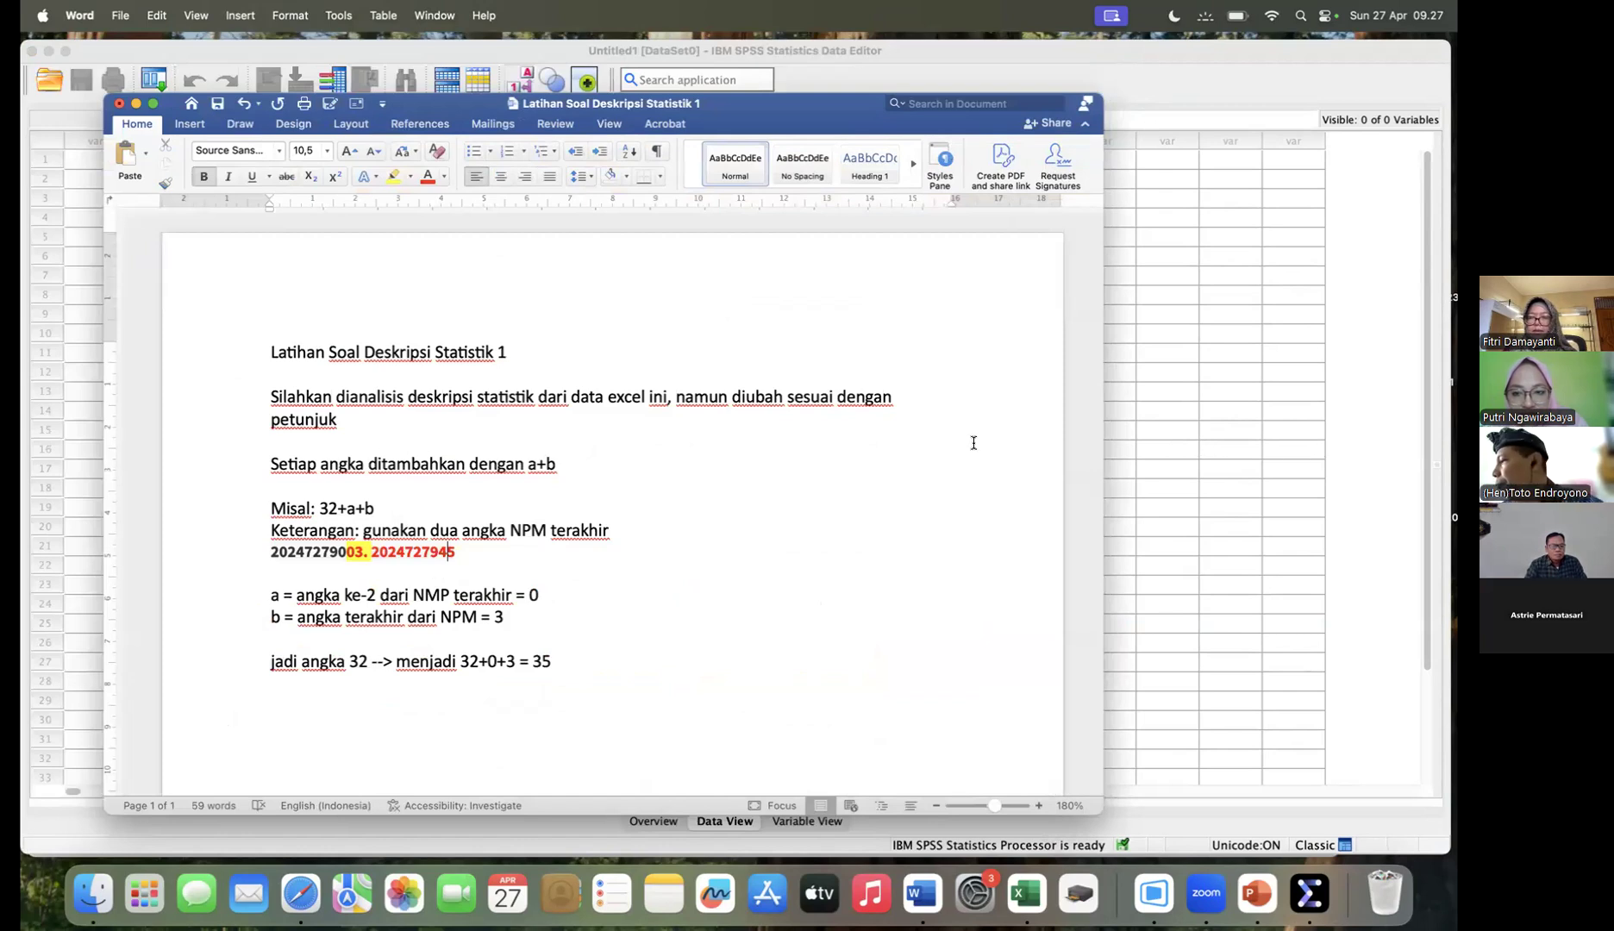
- Switch to the SPSS Data Editor and define three variables named X1, X2 and Y in the variable list
left_click(1401, 393)
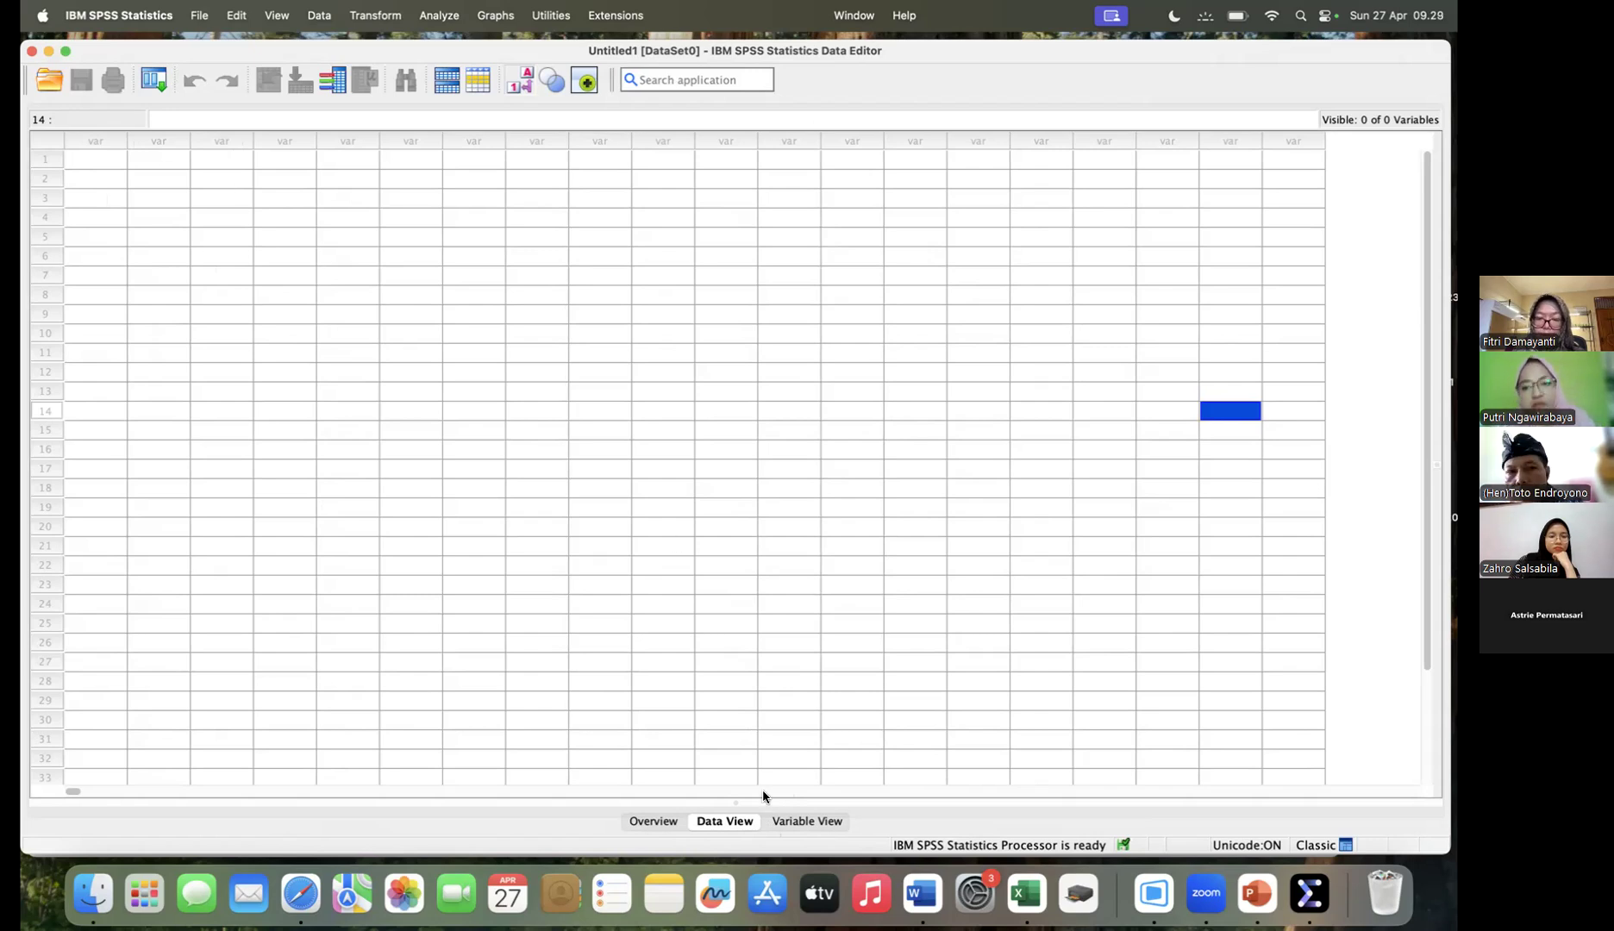
left_click(804, 820)
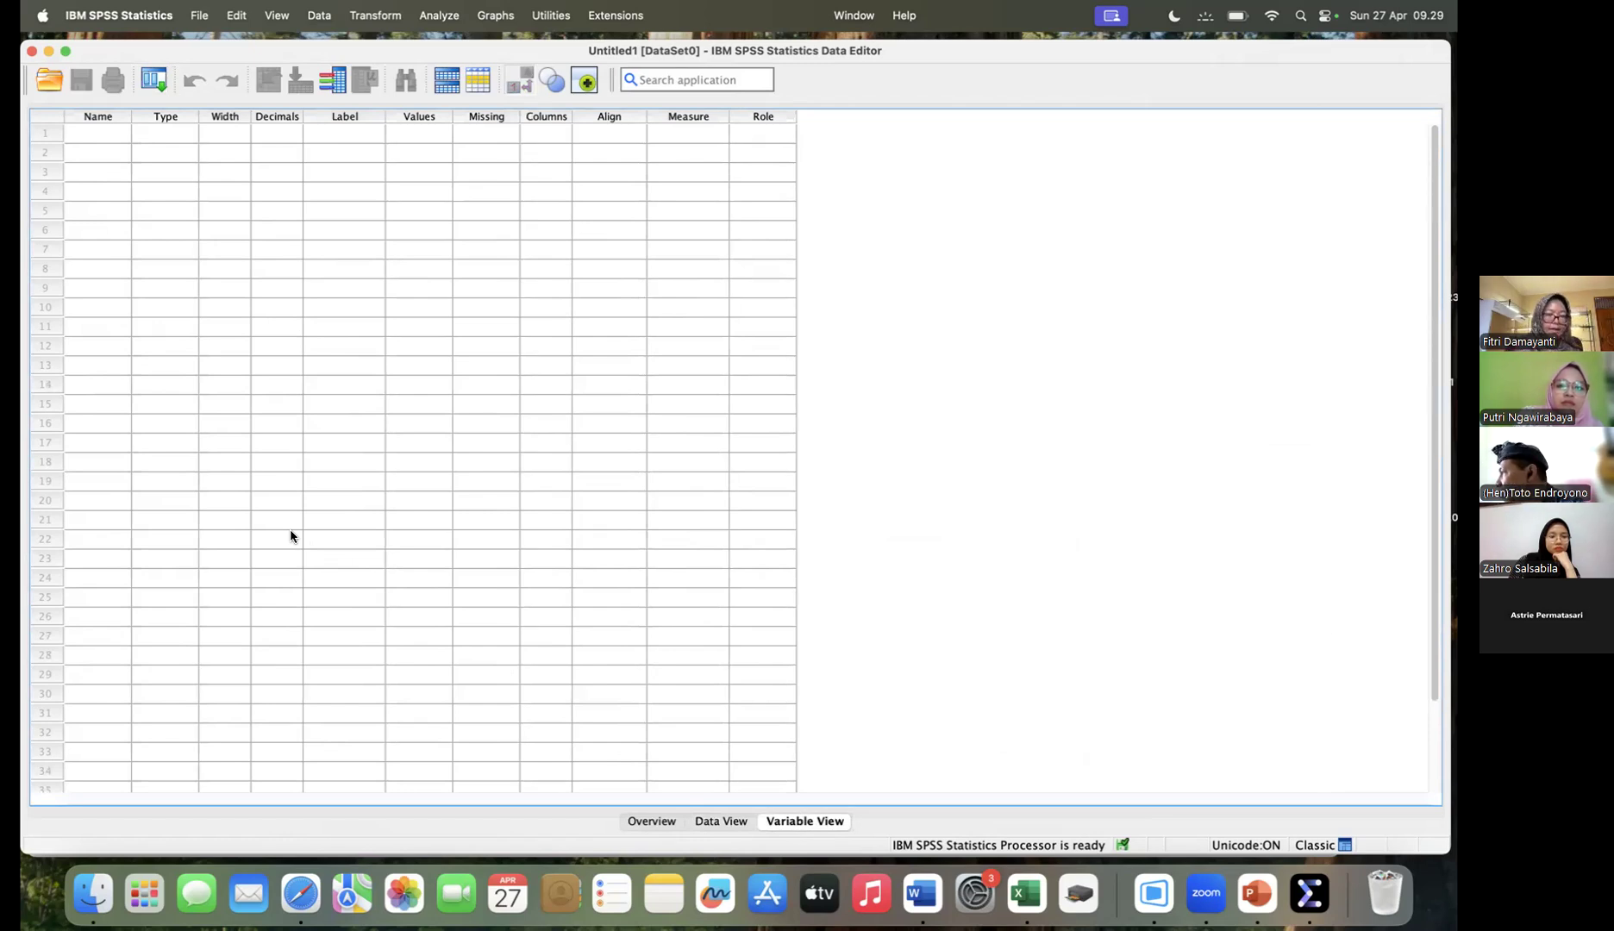
left_click(101, 142)
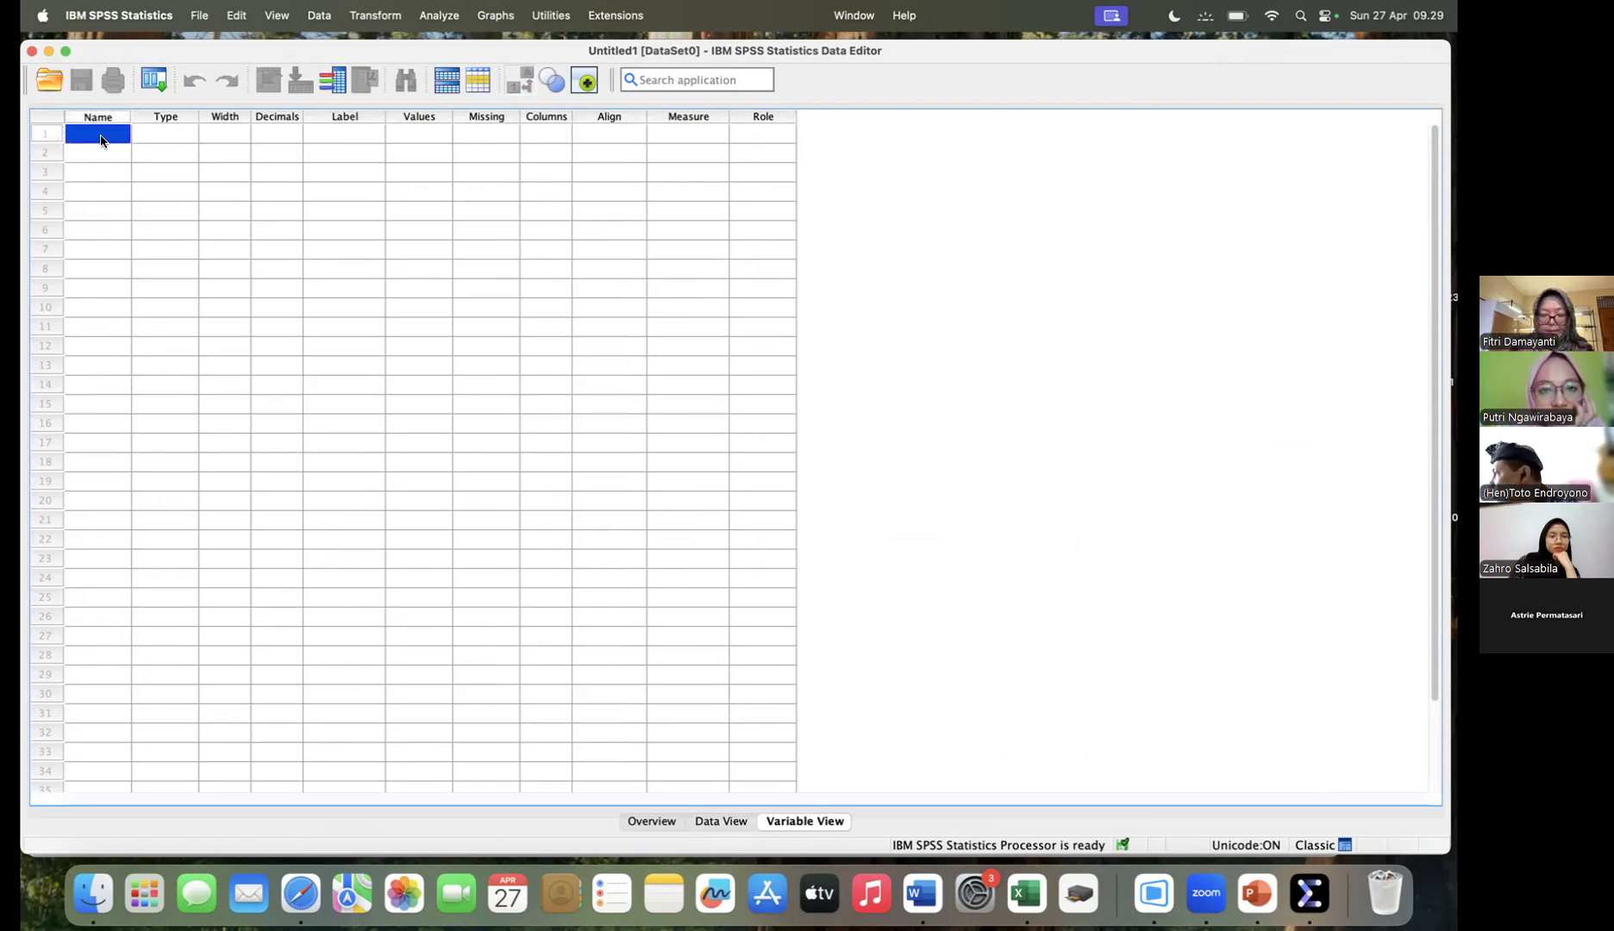
type("x1")
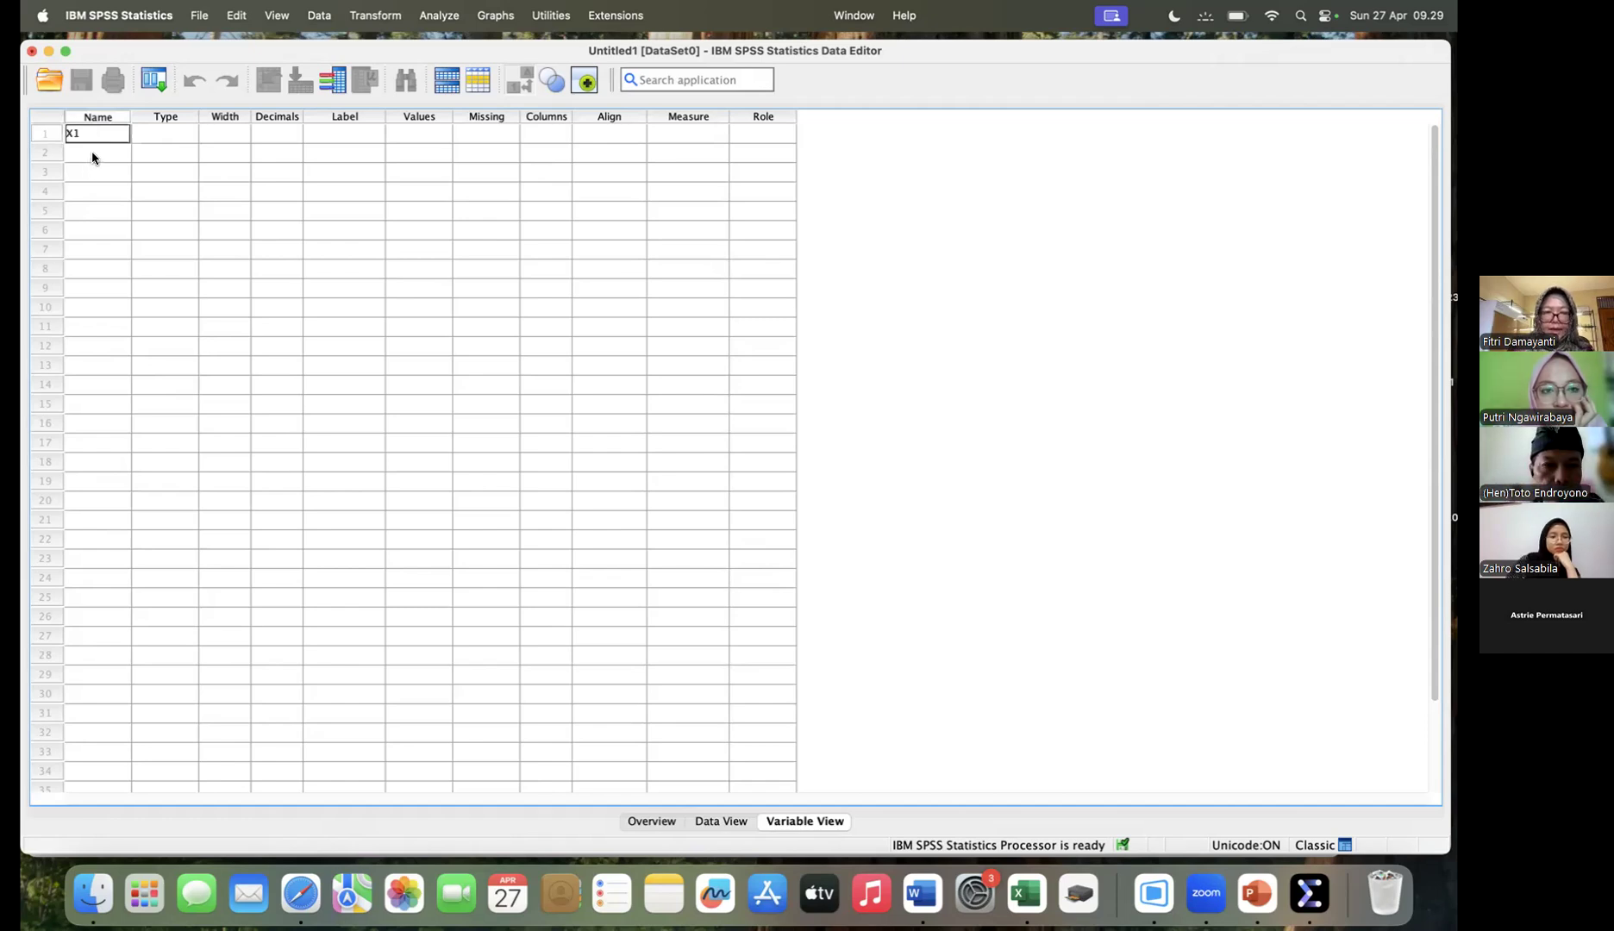
left_click(92, 154)
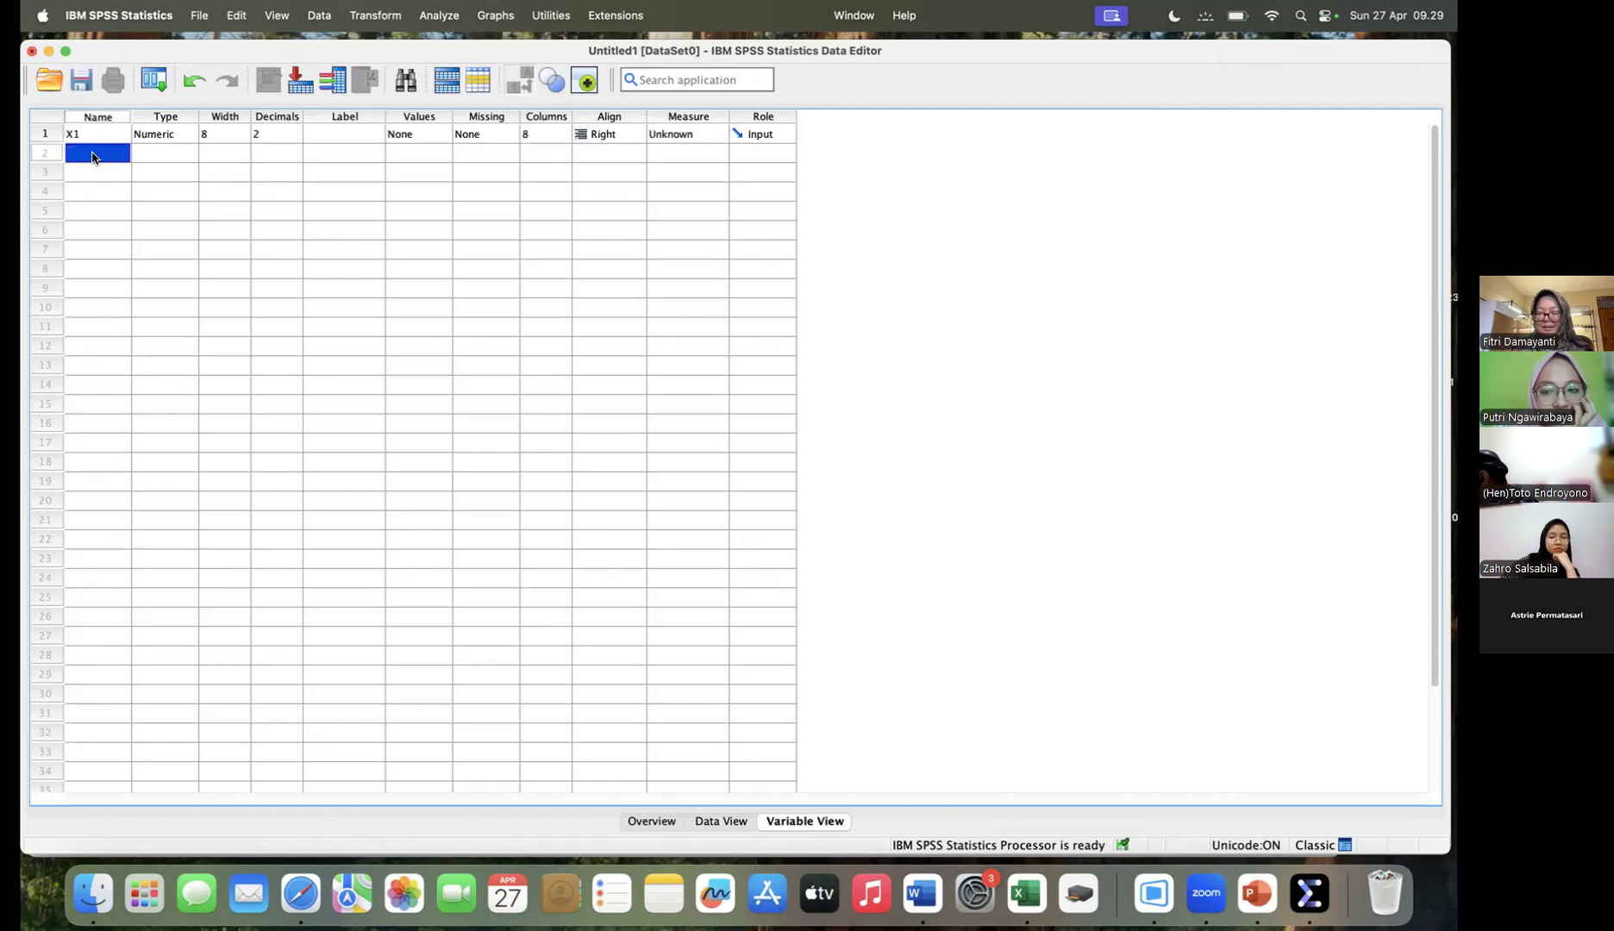
type("X2")
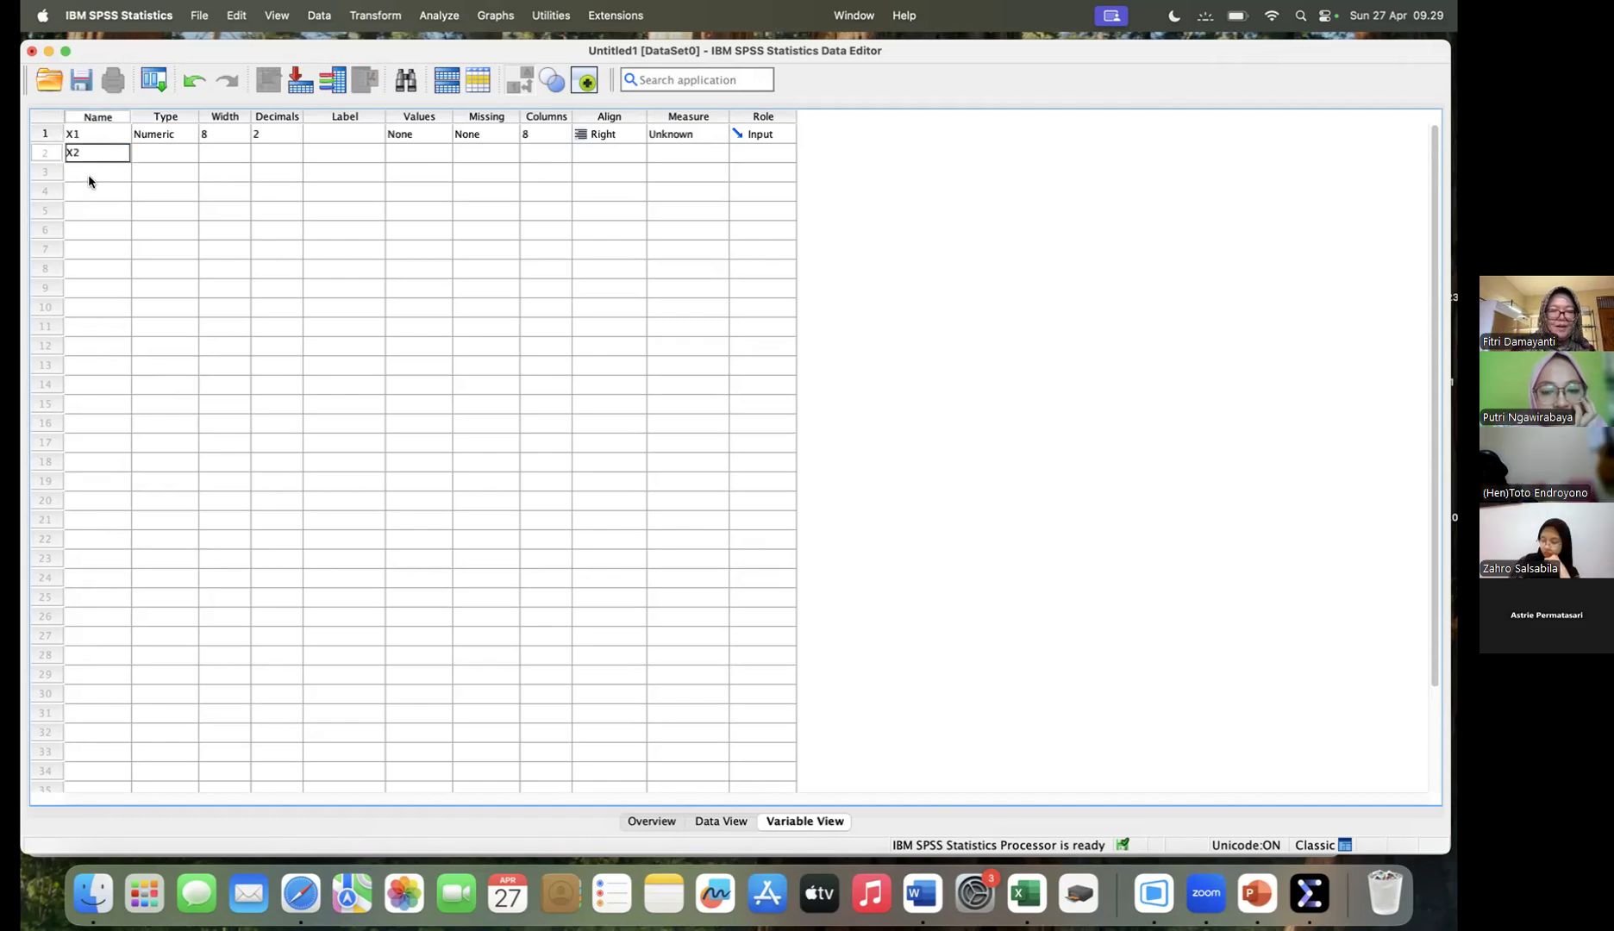
left_click(89, 175)
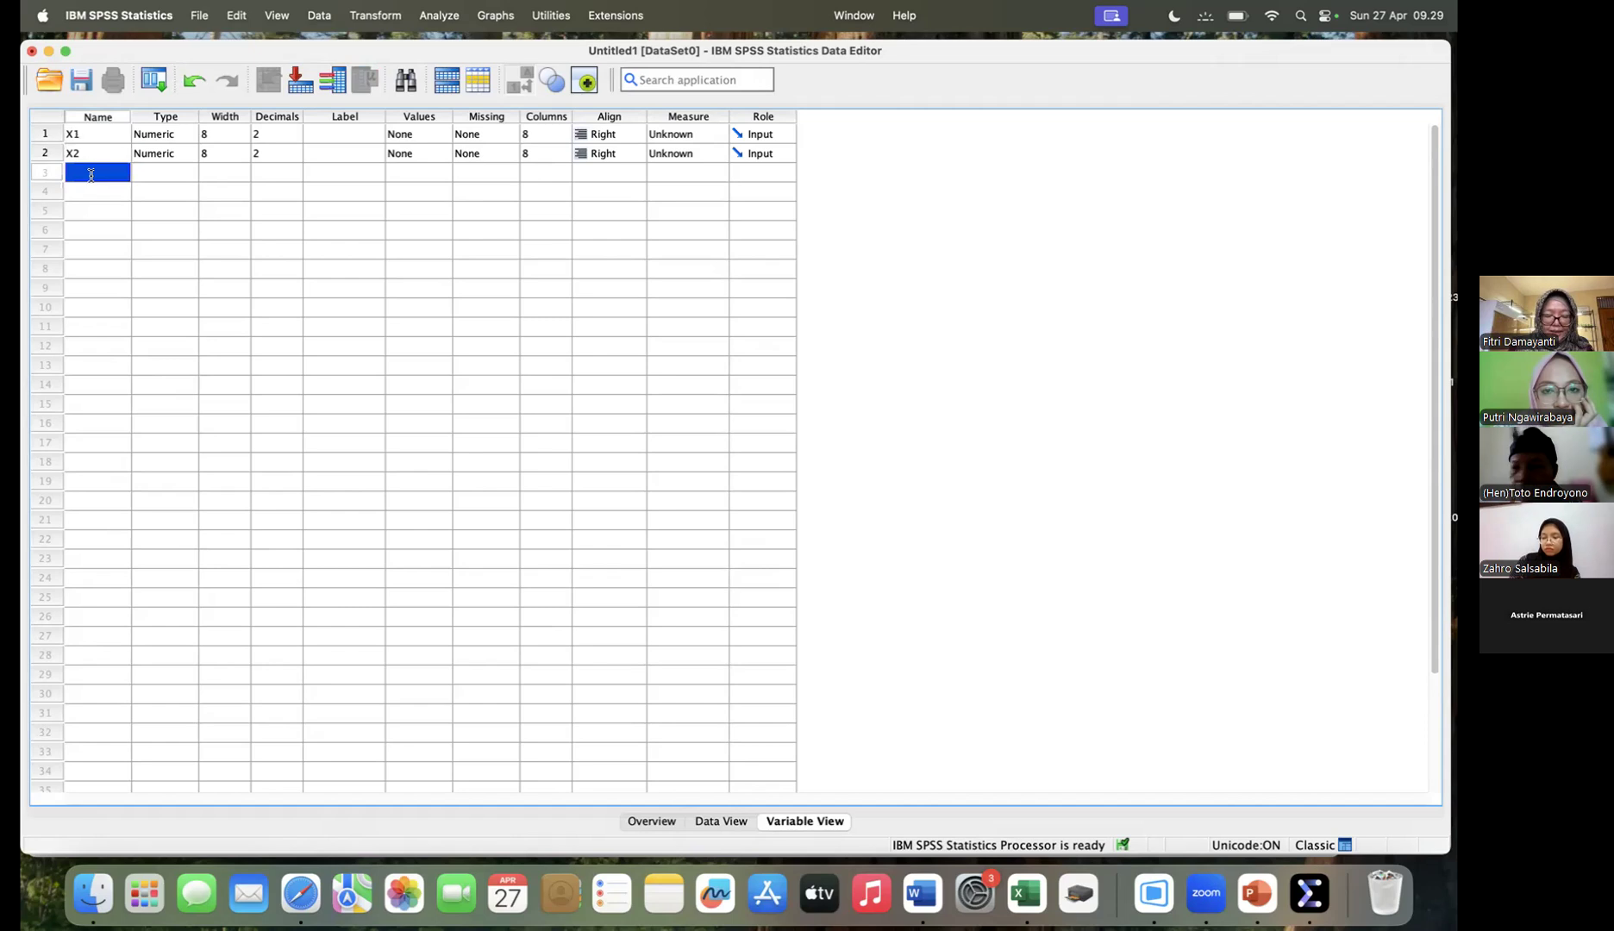
type("Y")
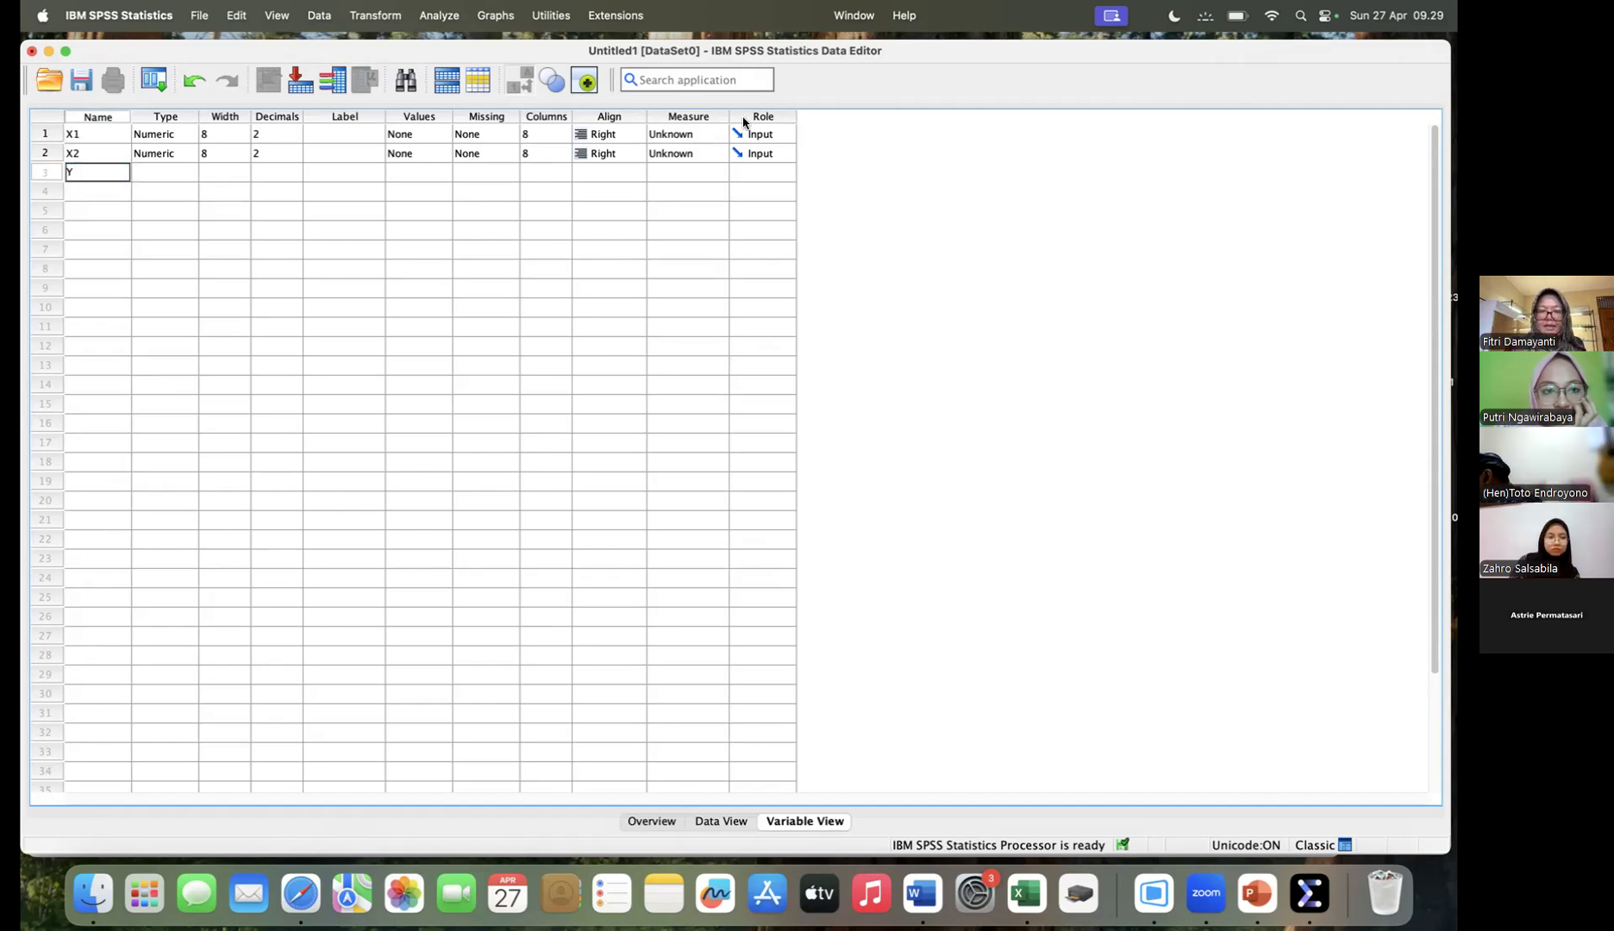
key("Tab")
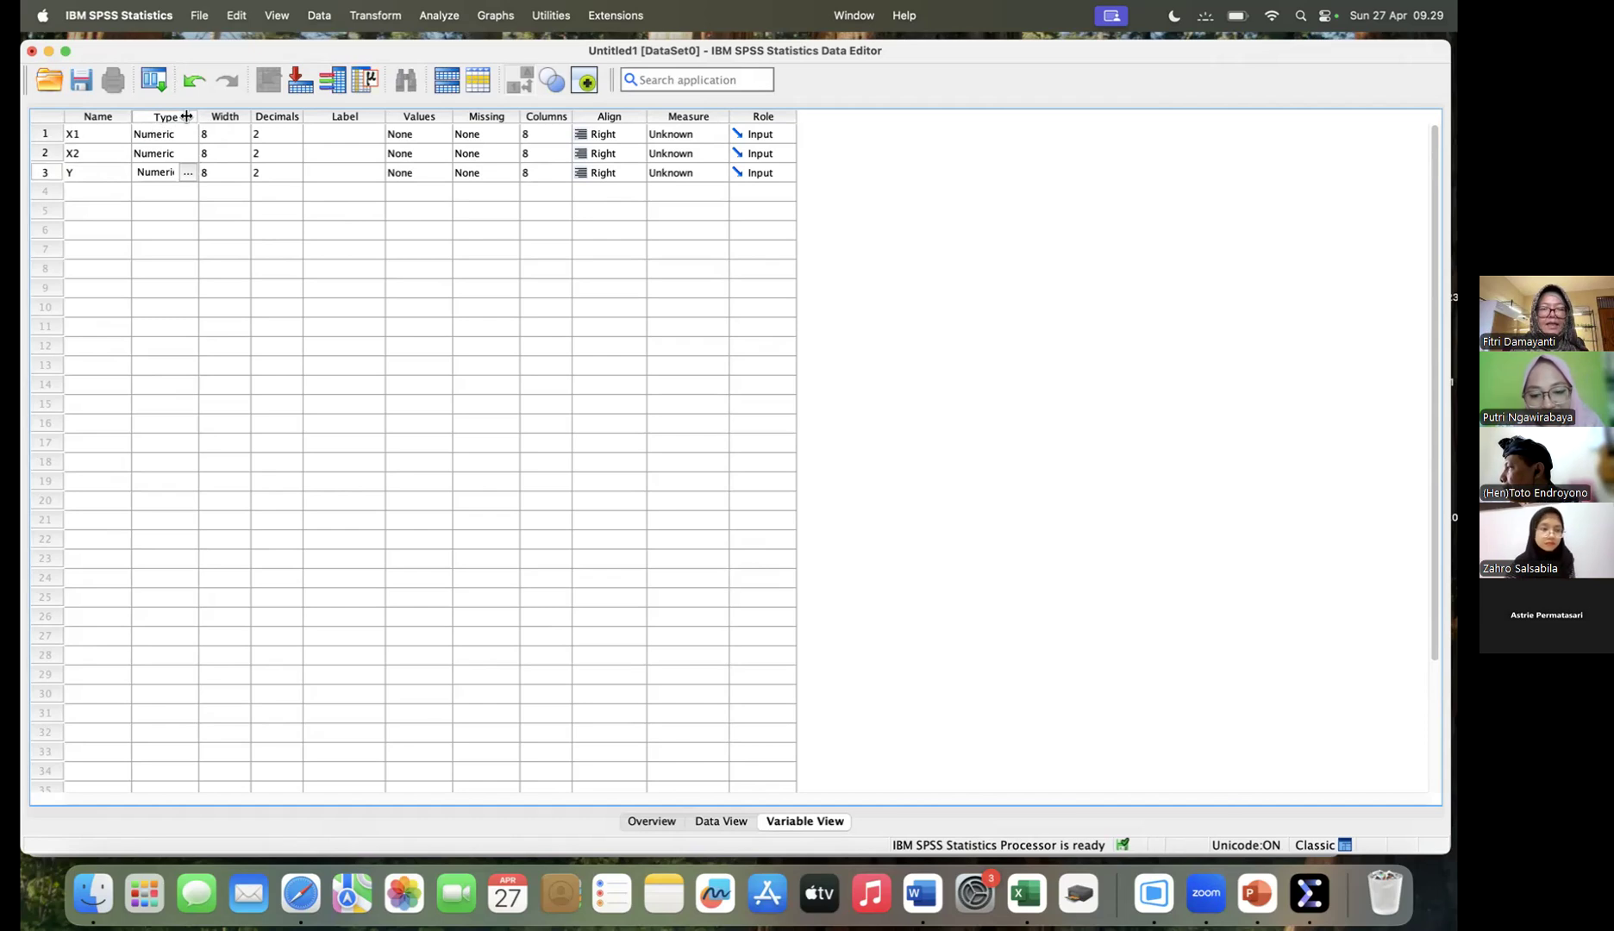
- Set the number of decimals to 0 for the variables X1, X2 and Y
left_click(295, 139)
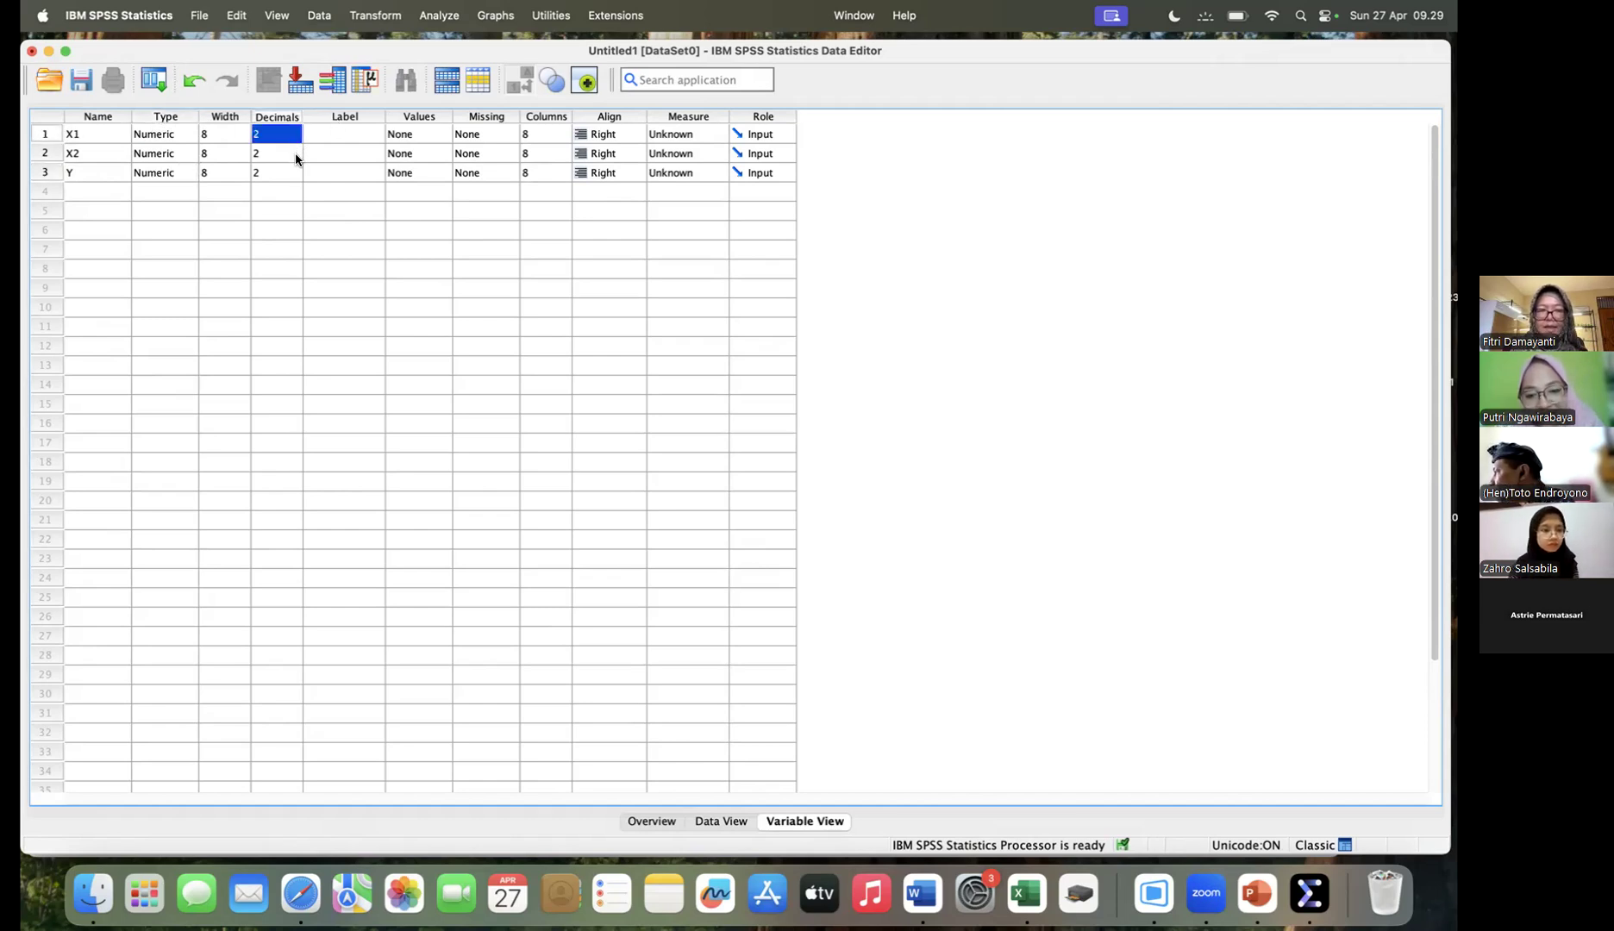
left_click(295, 155)
left_click(295, 158)
left_click(295, 157)
left_click(292, 174)
left_click(292, 177)
left_click(295, 168)
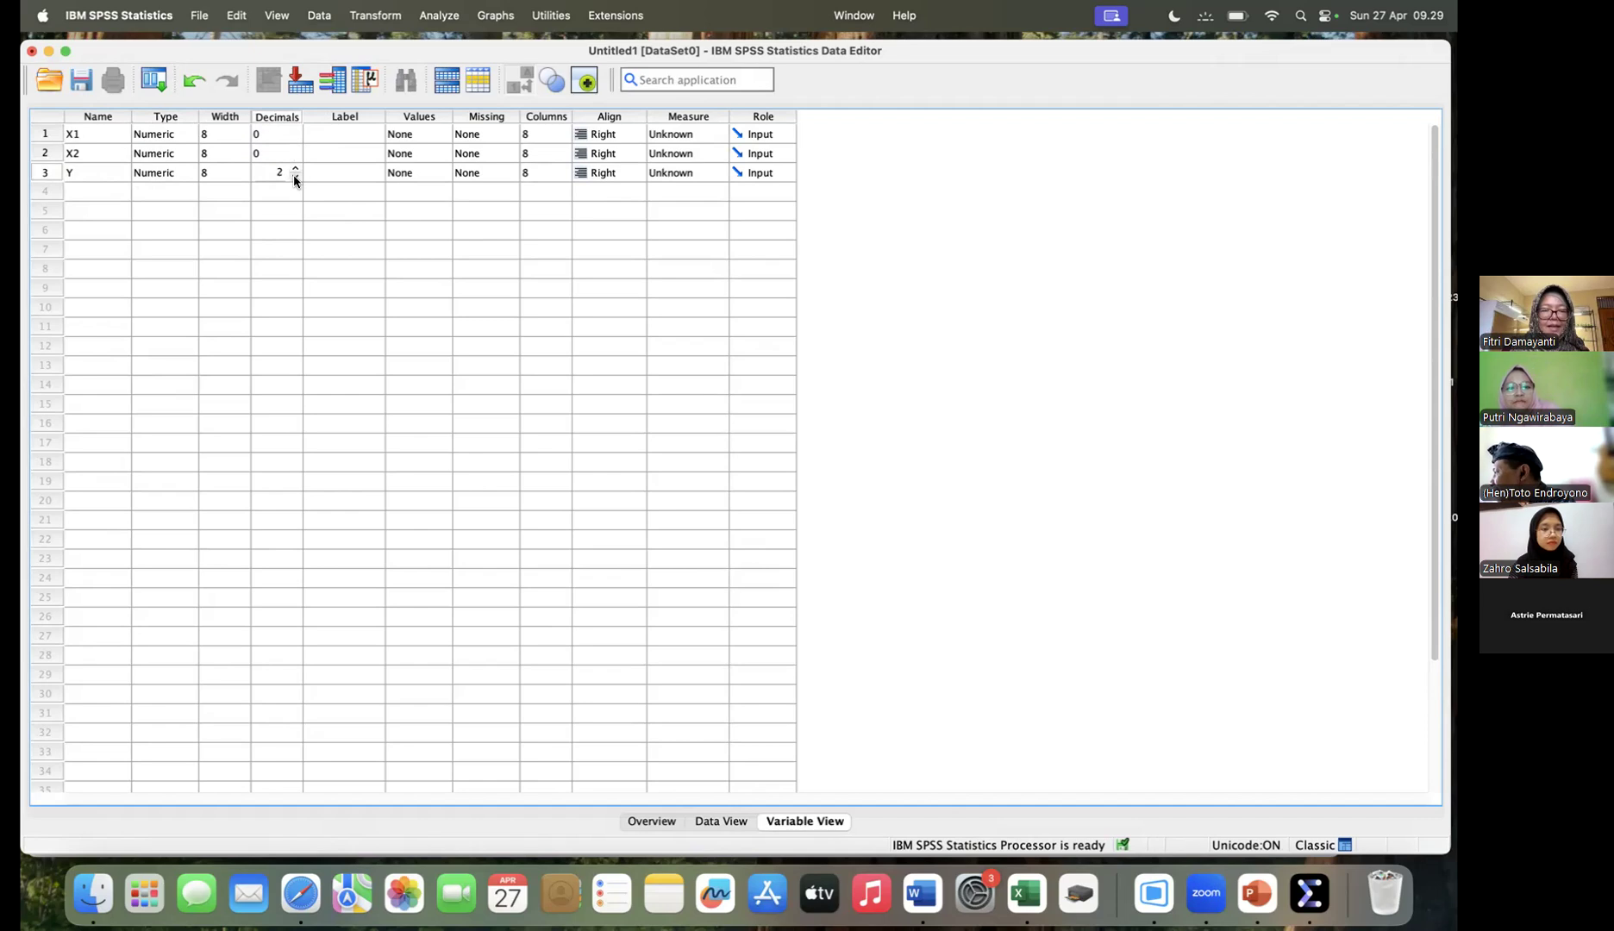
left_click(279, 134)
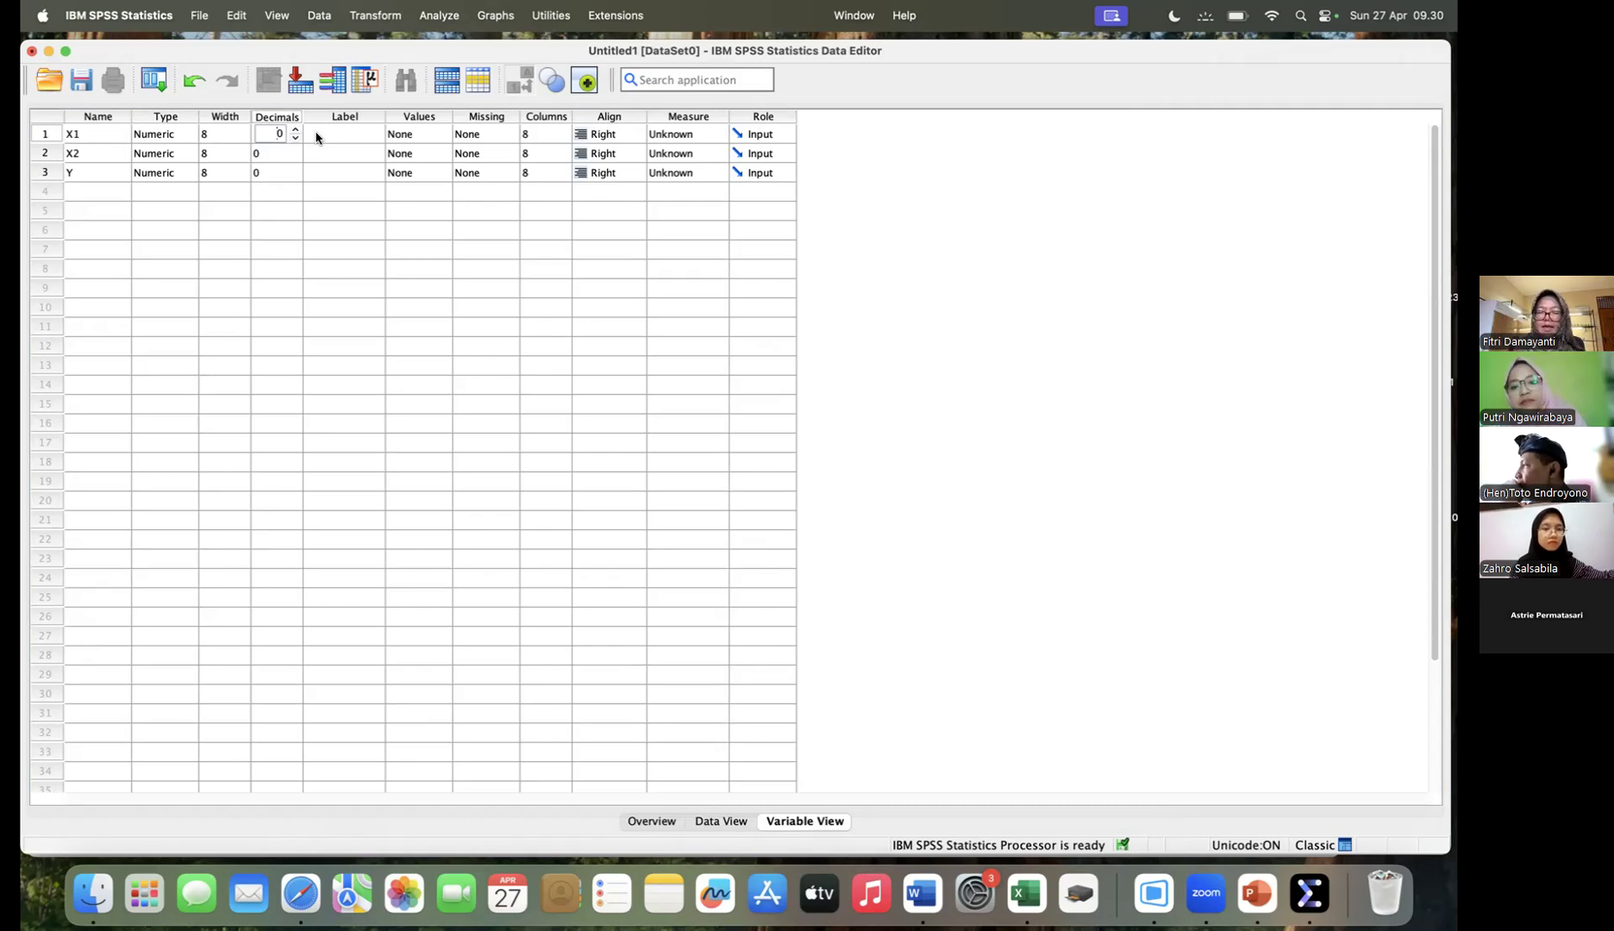
- Label variable X1 "Minat Belajar" and variable X2 "Motivasi Belajar"
left_click(318, 137)
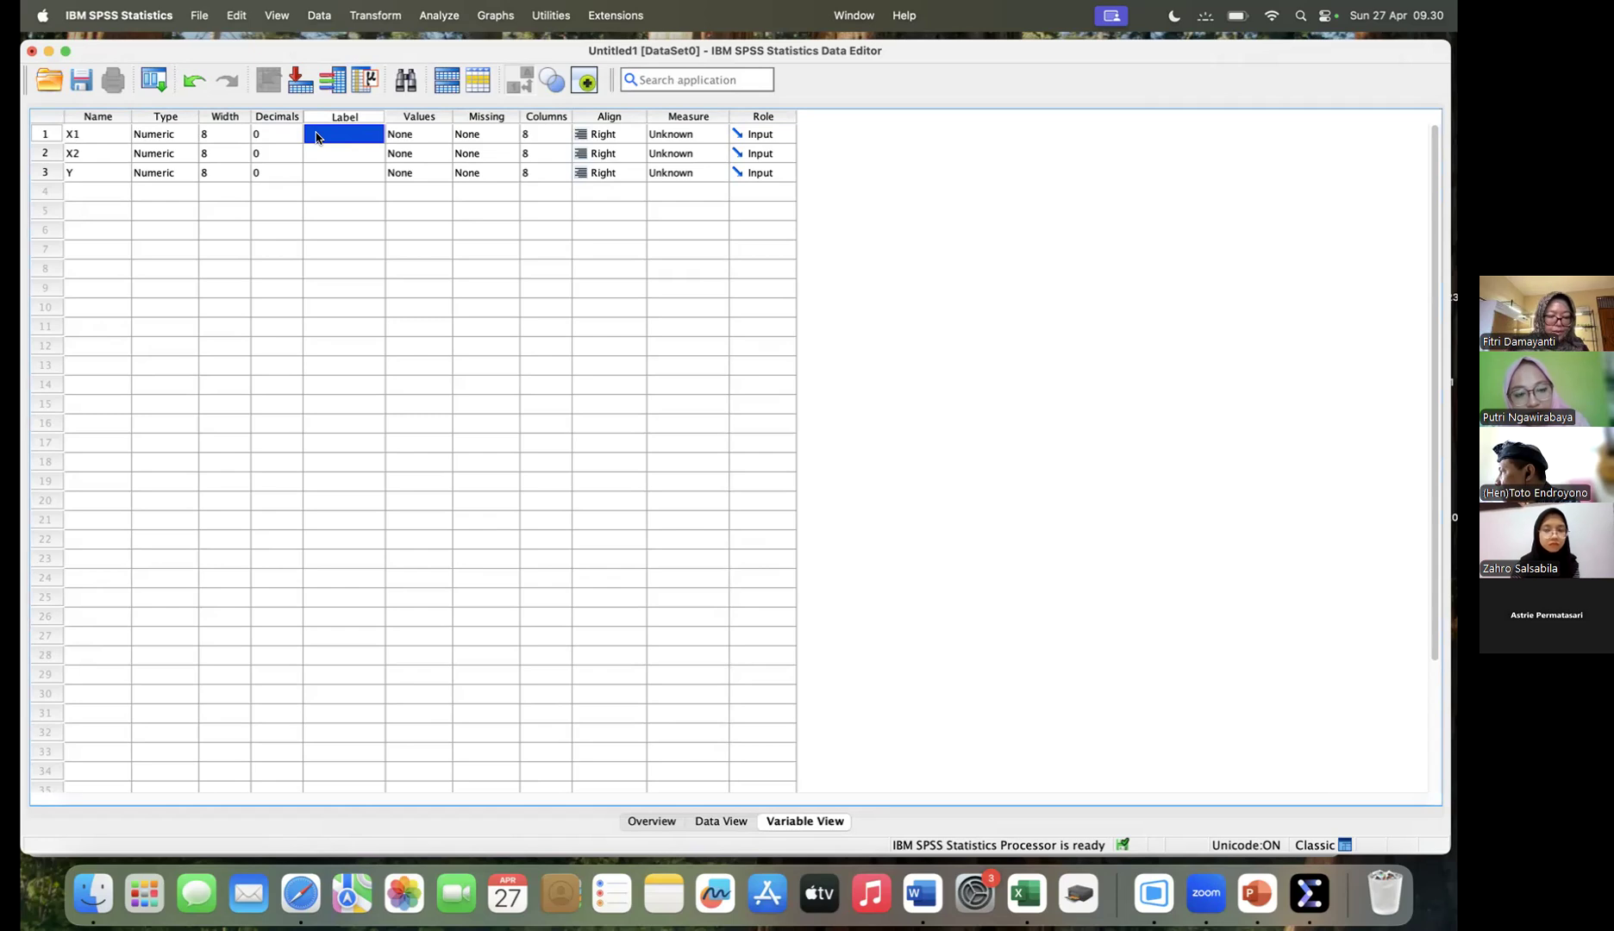
type("Mina")
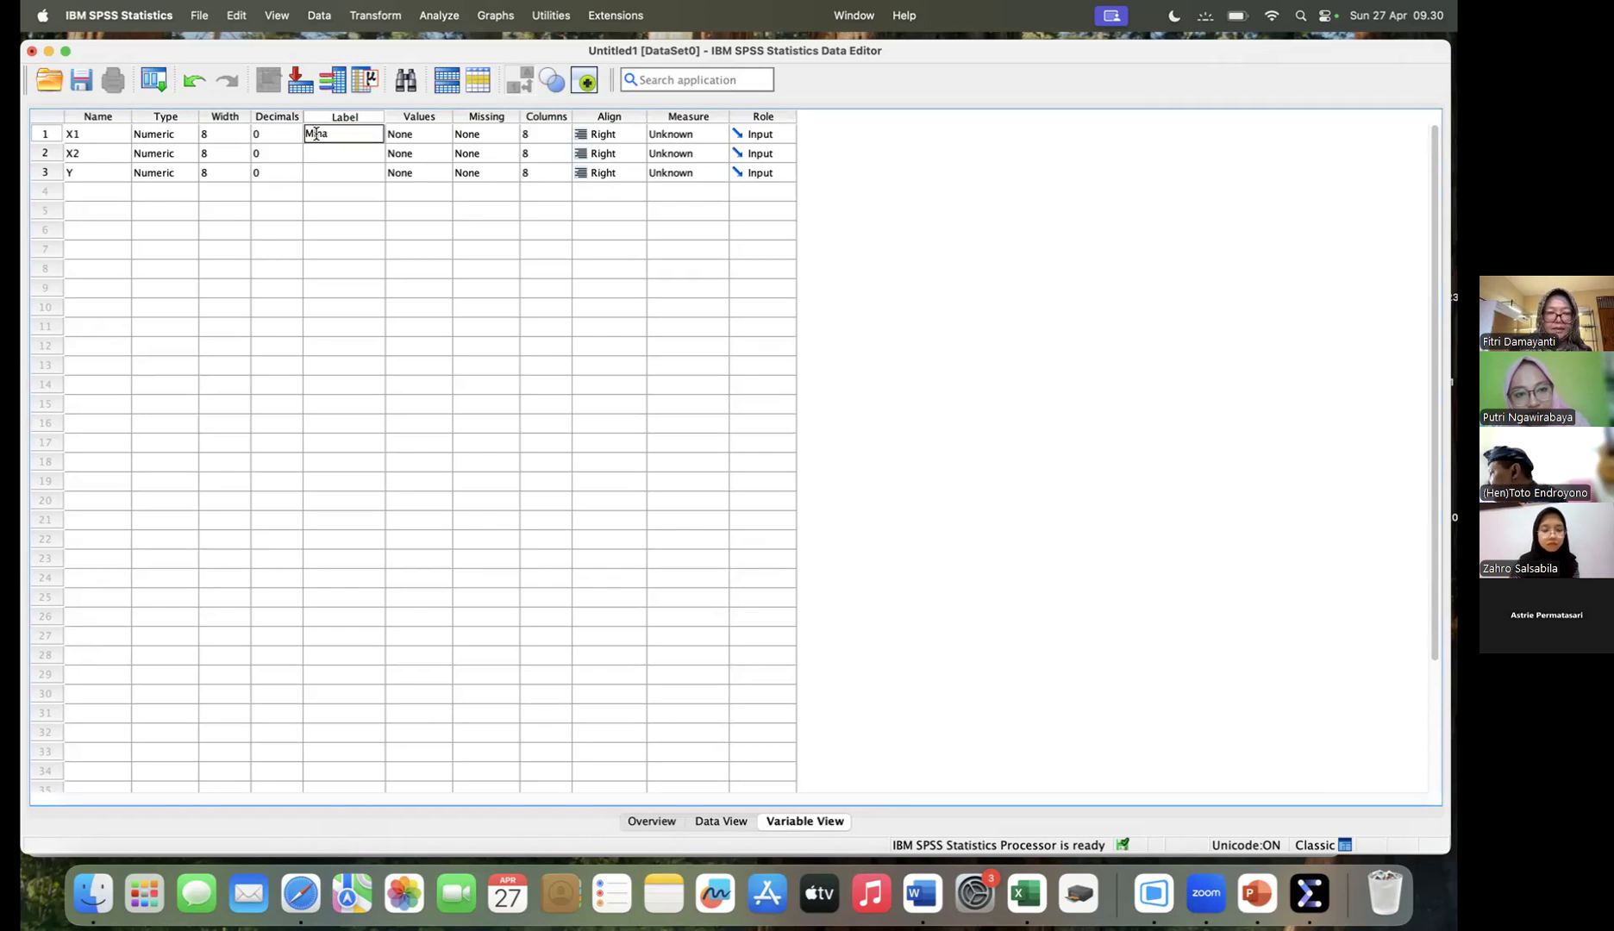
type("t Belajar")
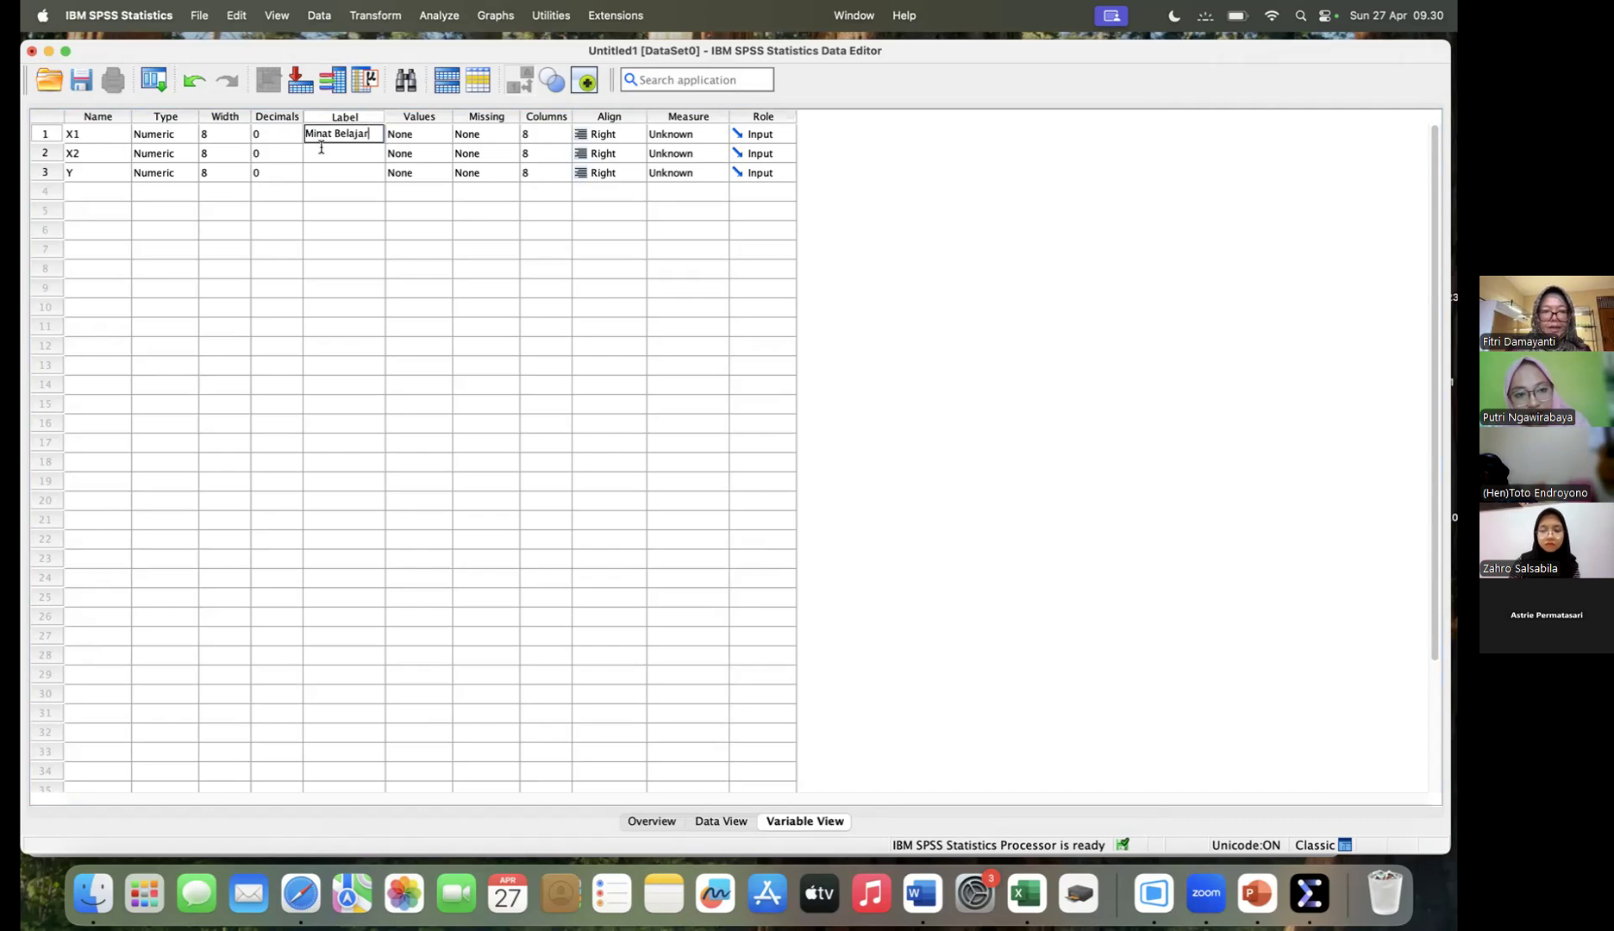
left_click(321, 149)
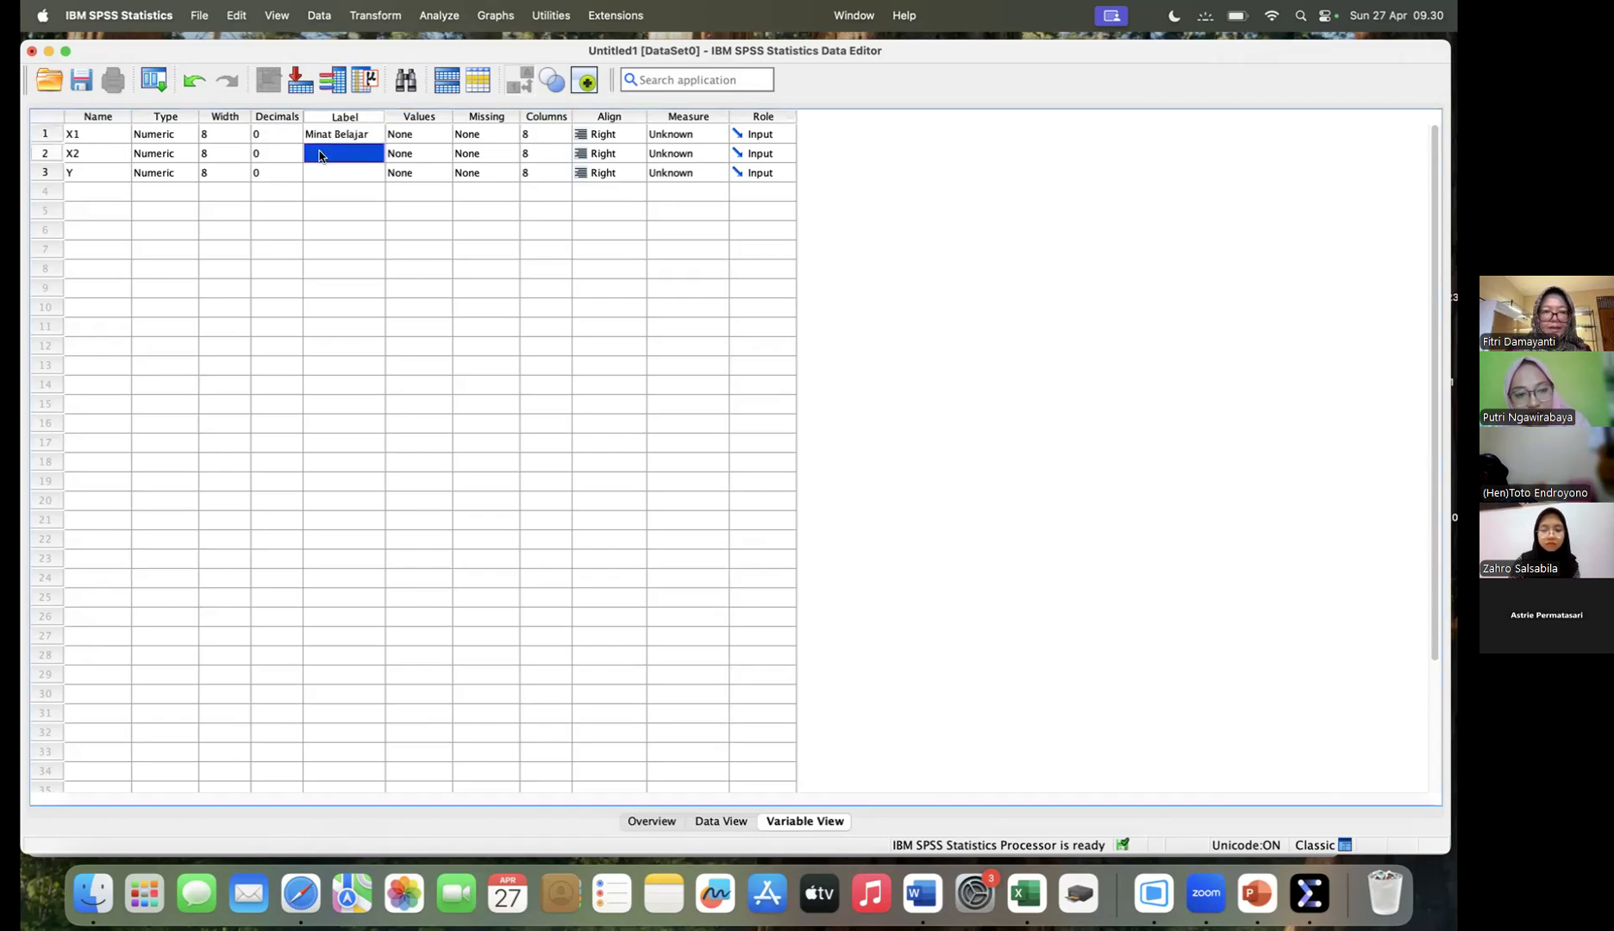
type("Motivasi Be")
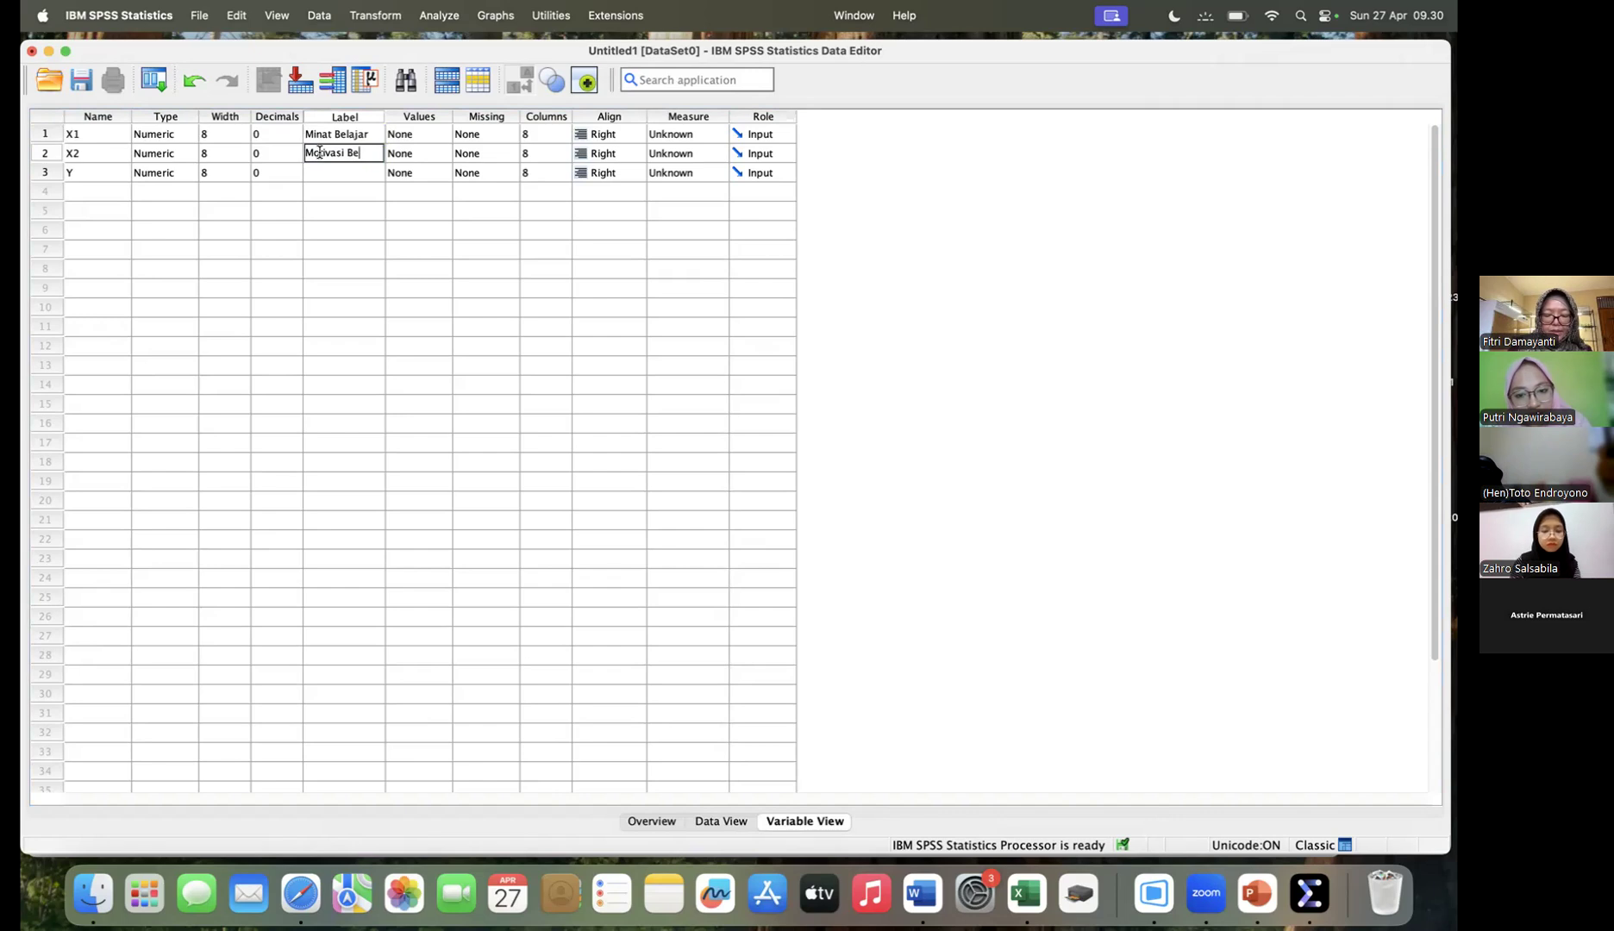
type("lajar")
- Label variable Y "Kemampuan menulis cerpen"
left_click(321, 170)
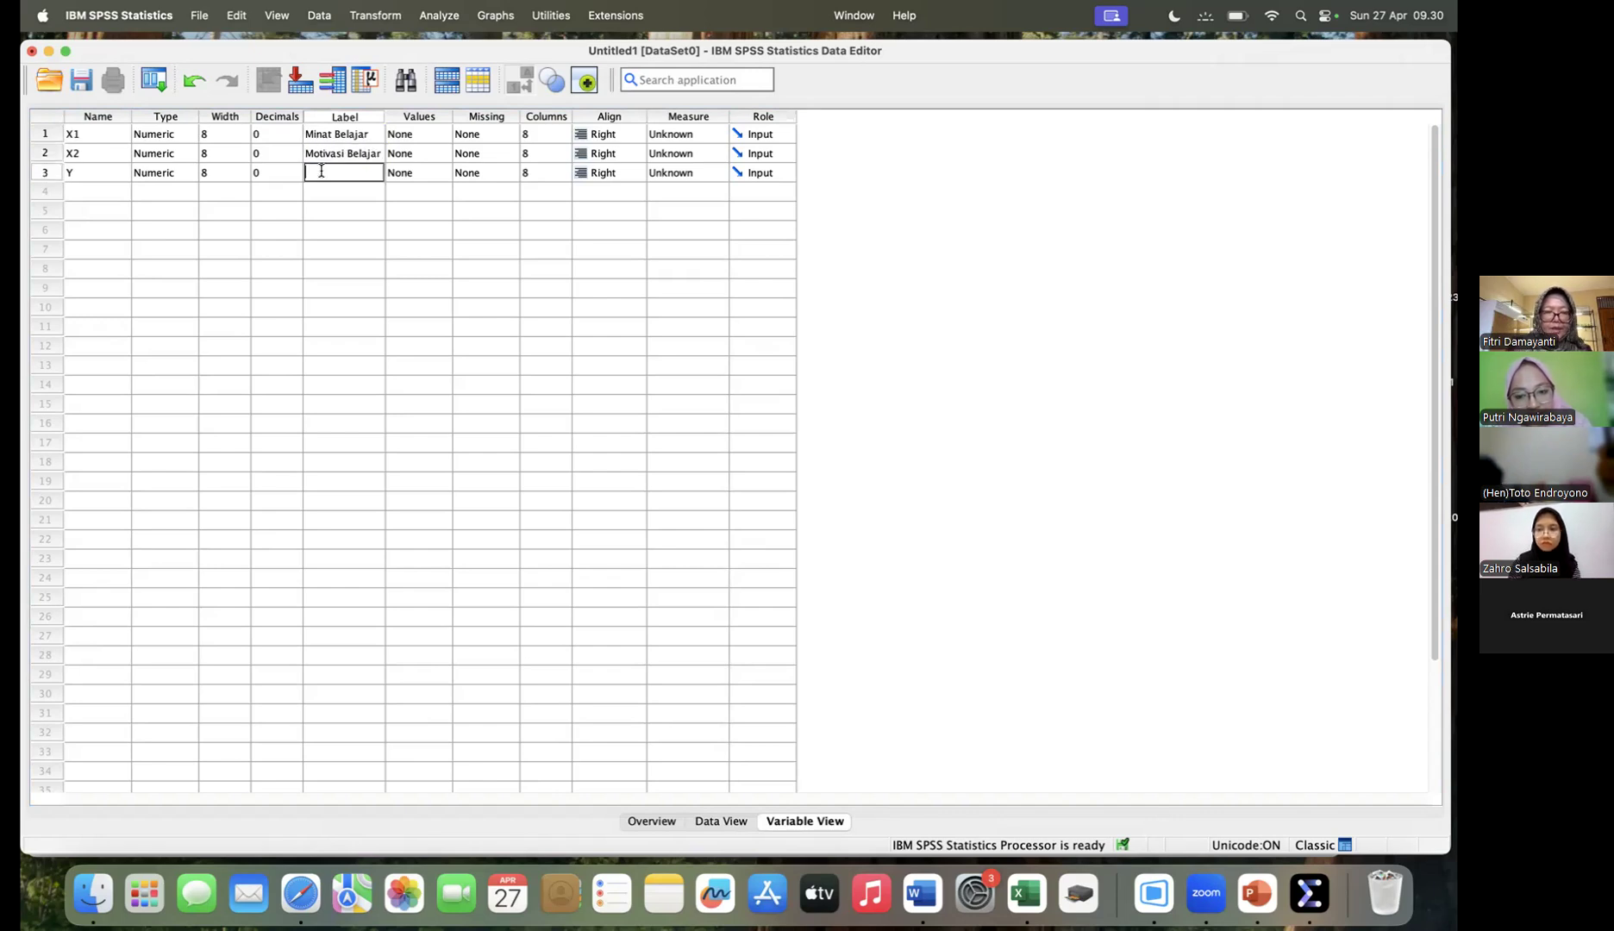
type("Kemampu")
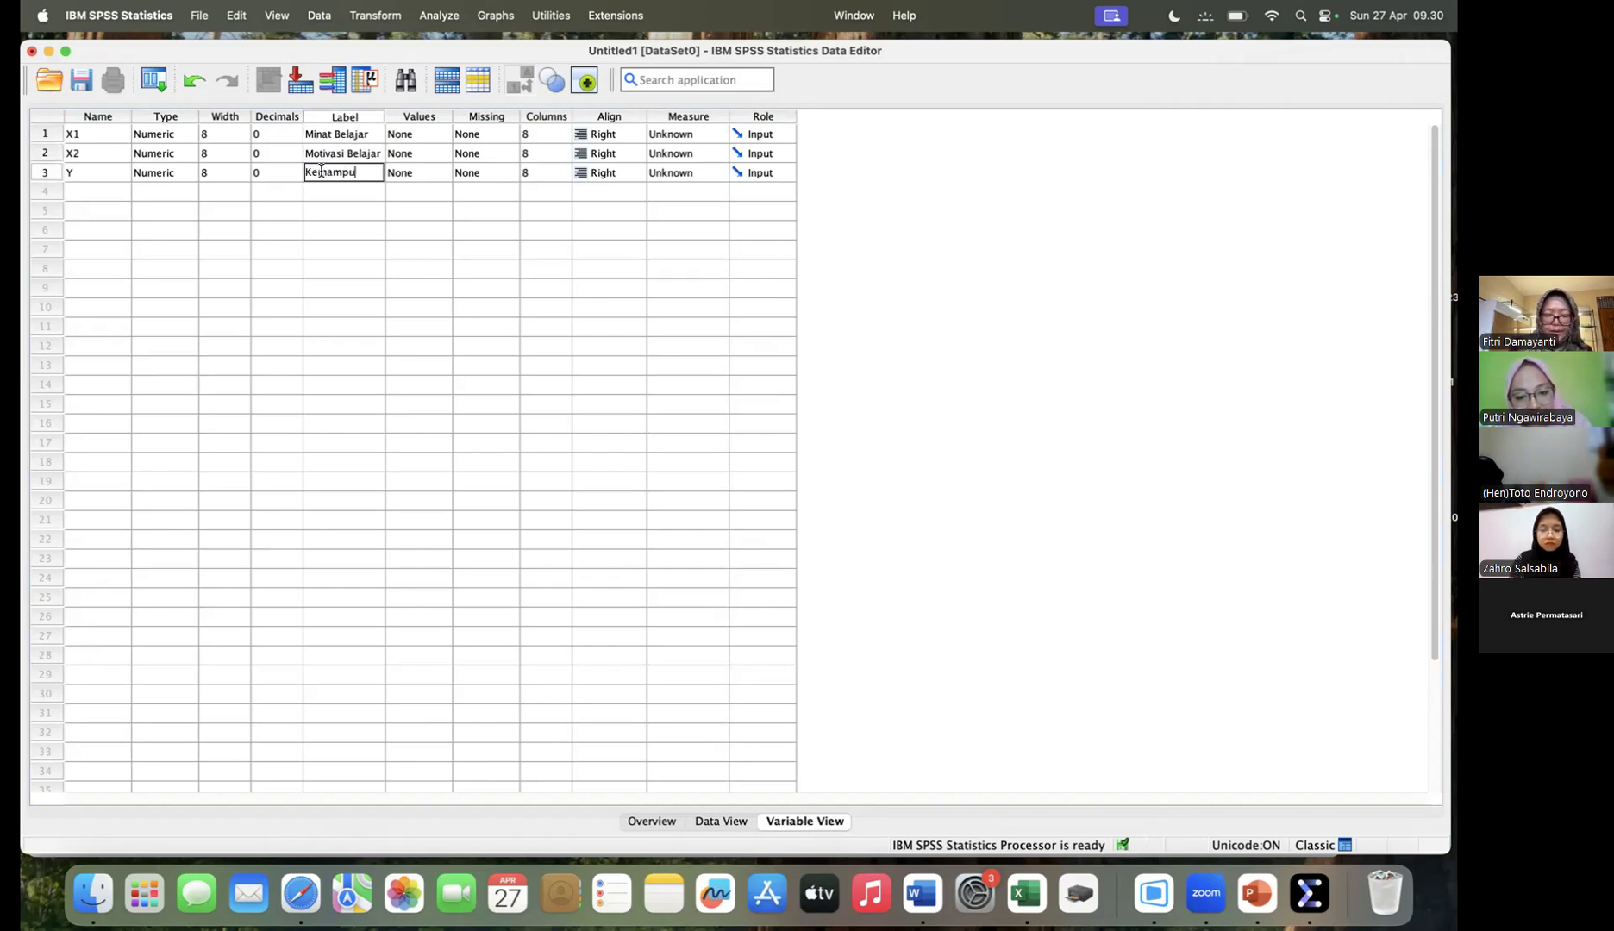
type("an menul")
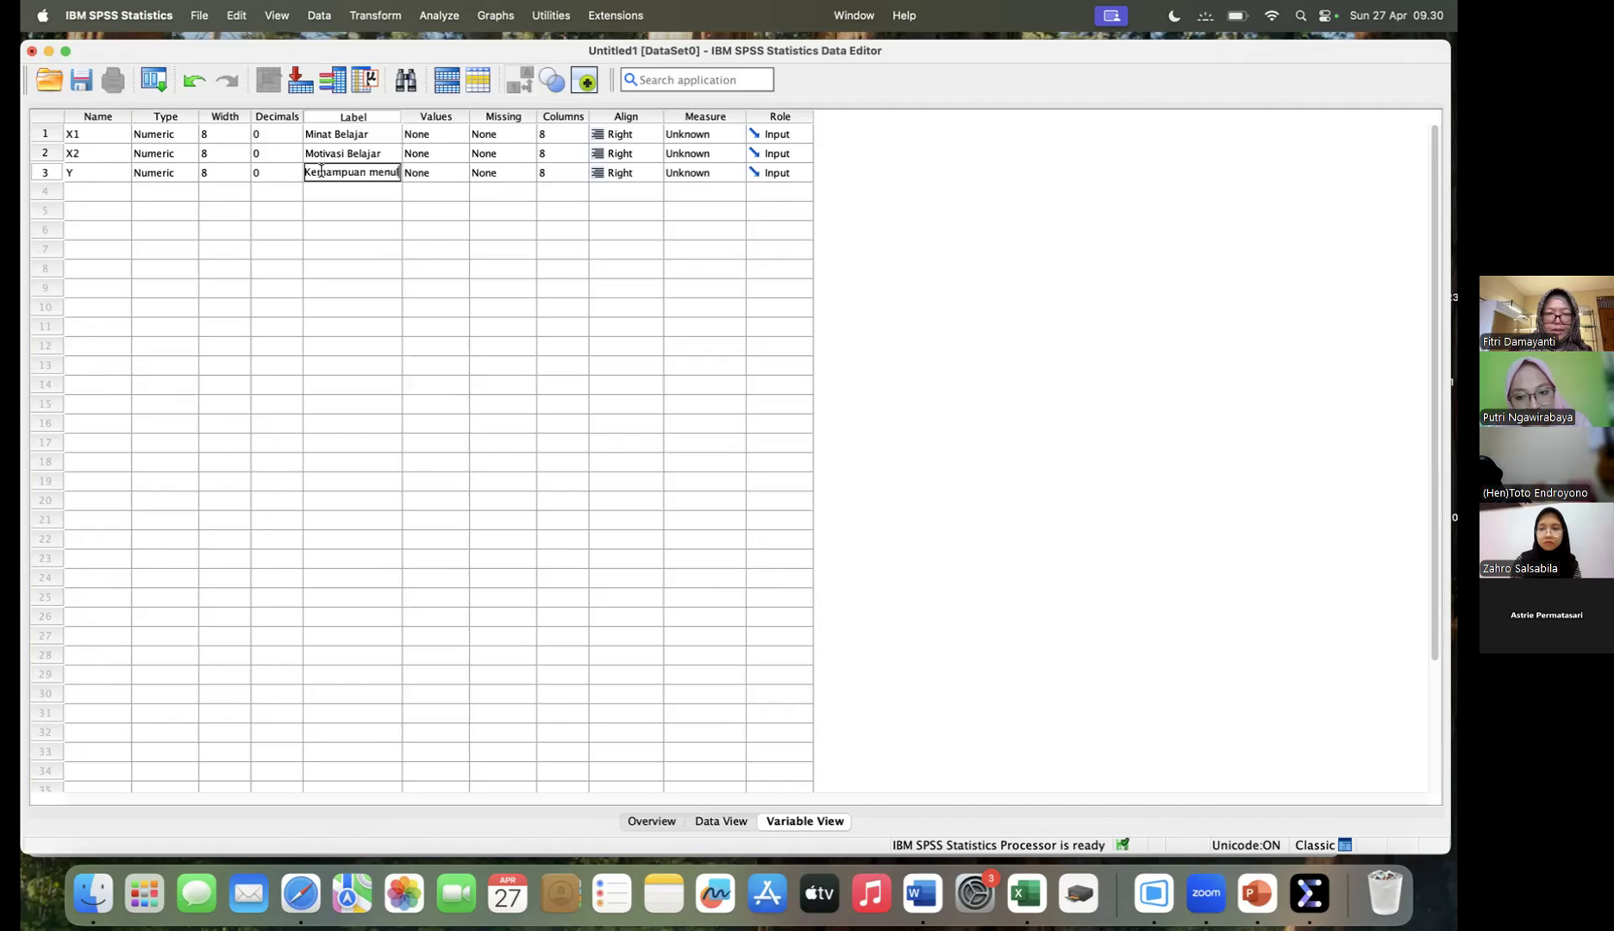
type("is ceper")
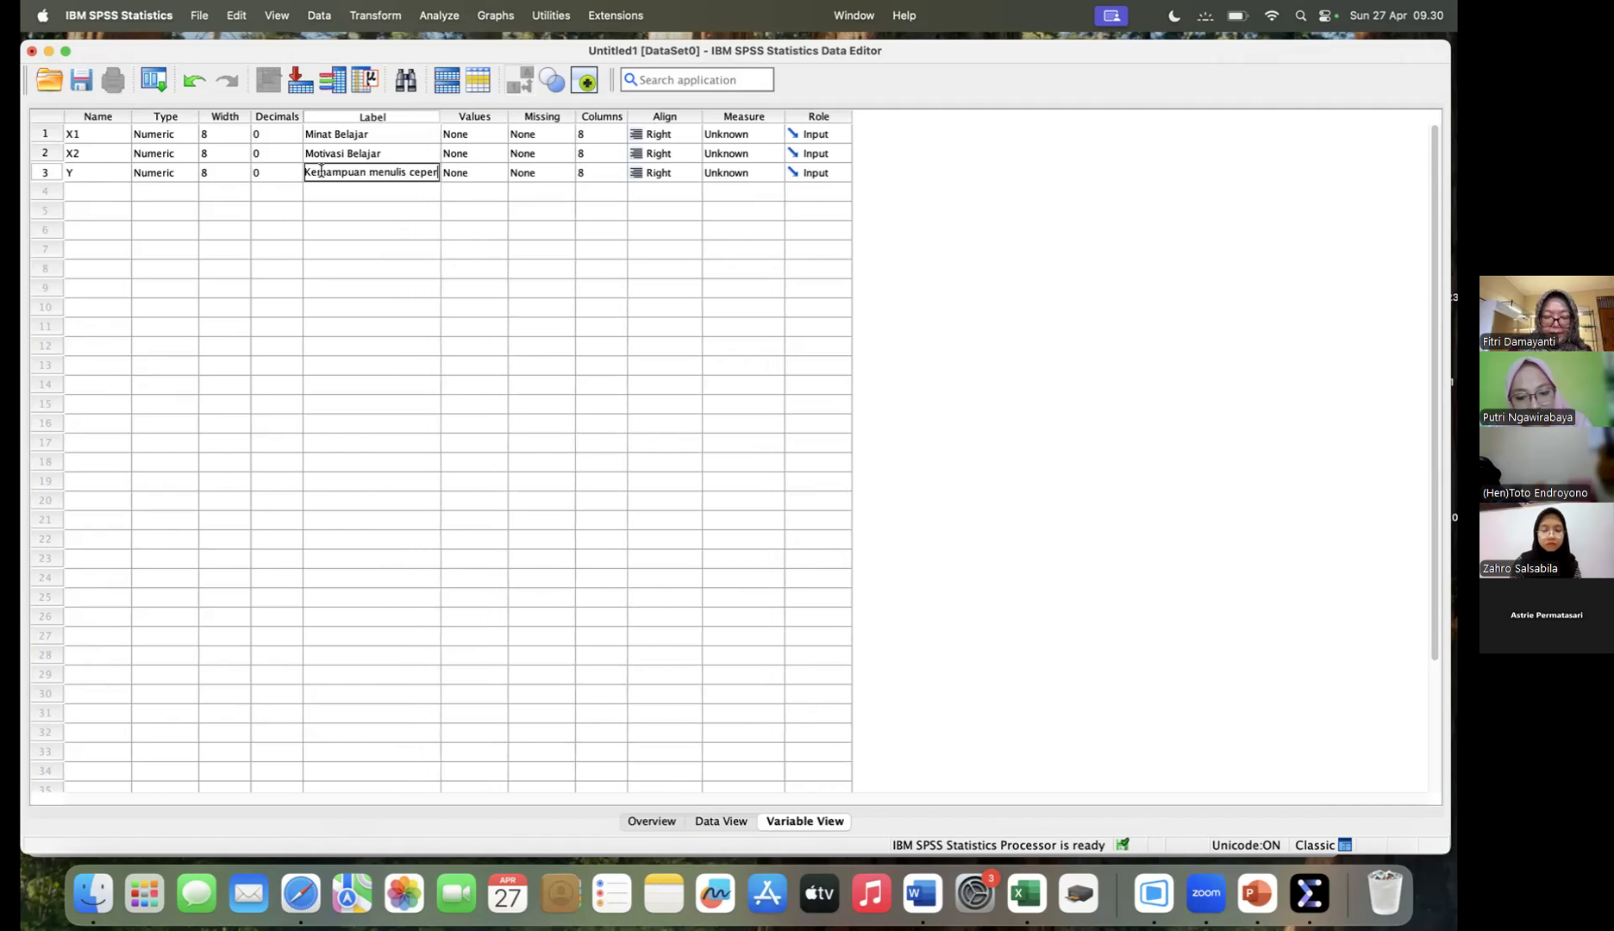
key("BackSpace")
key("BackSpace")
key("BackSpace")
type("rpen")
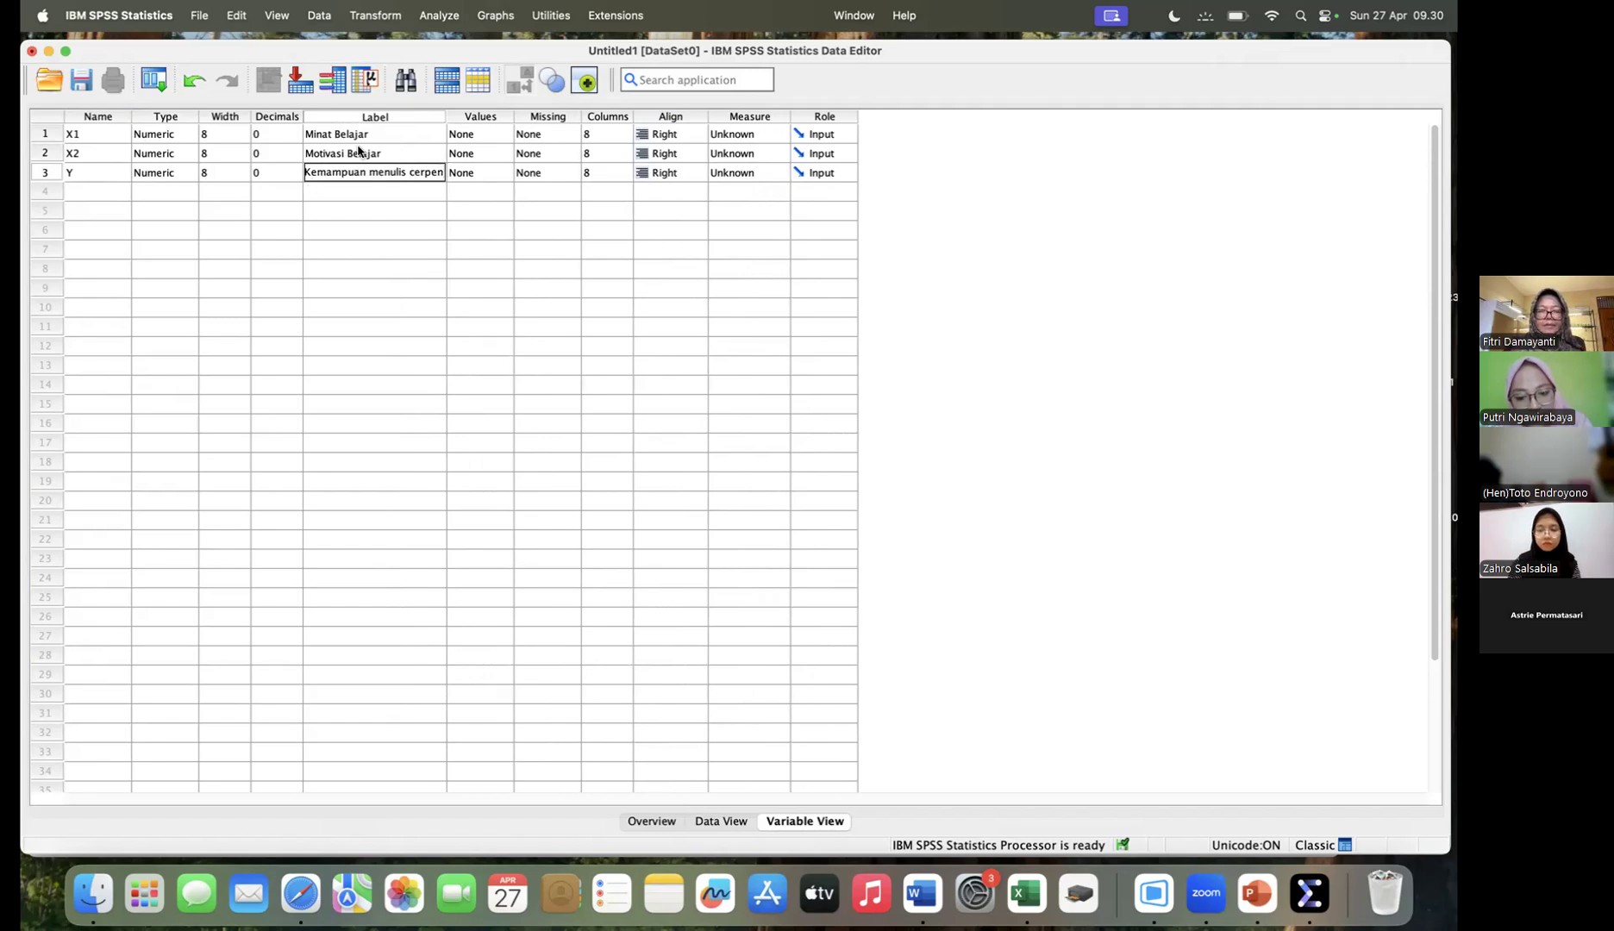
left_click(388, 134)
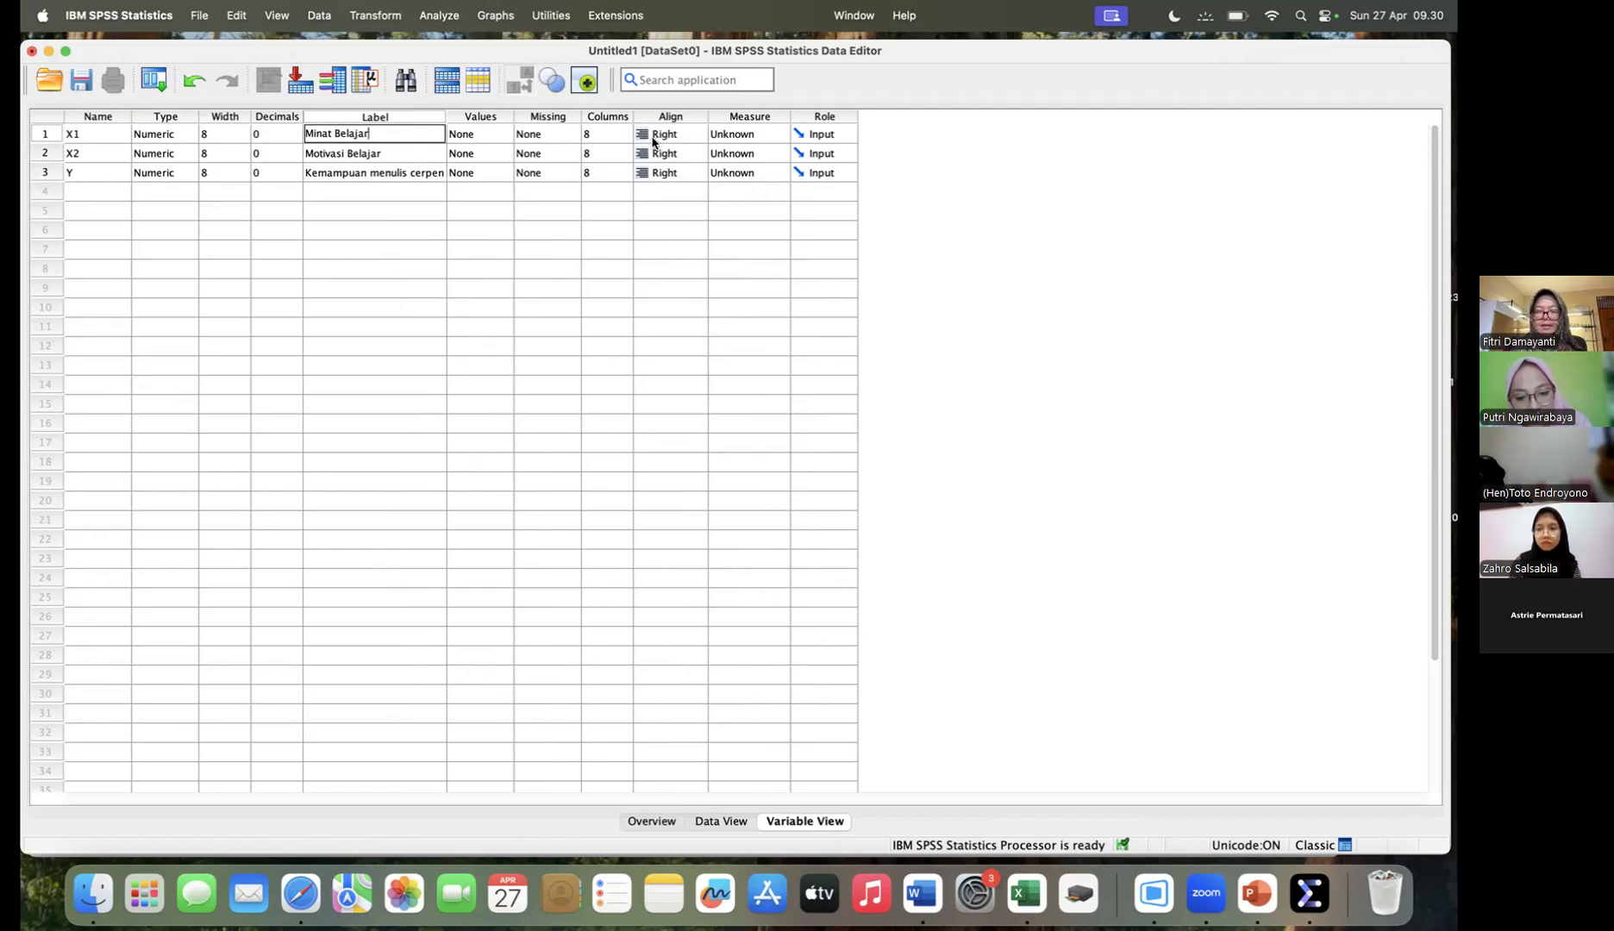
- Set the measurement level of the variables X1, X2 and Y to Scale
left_click(782, 121)
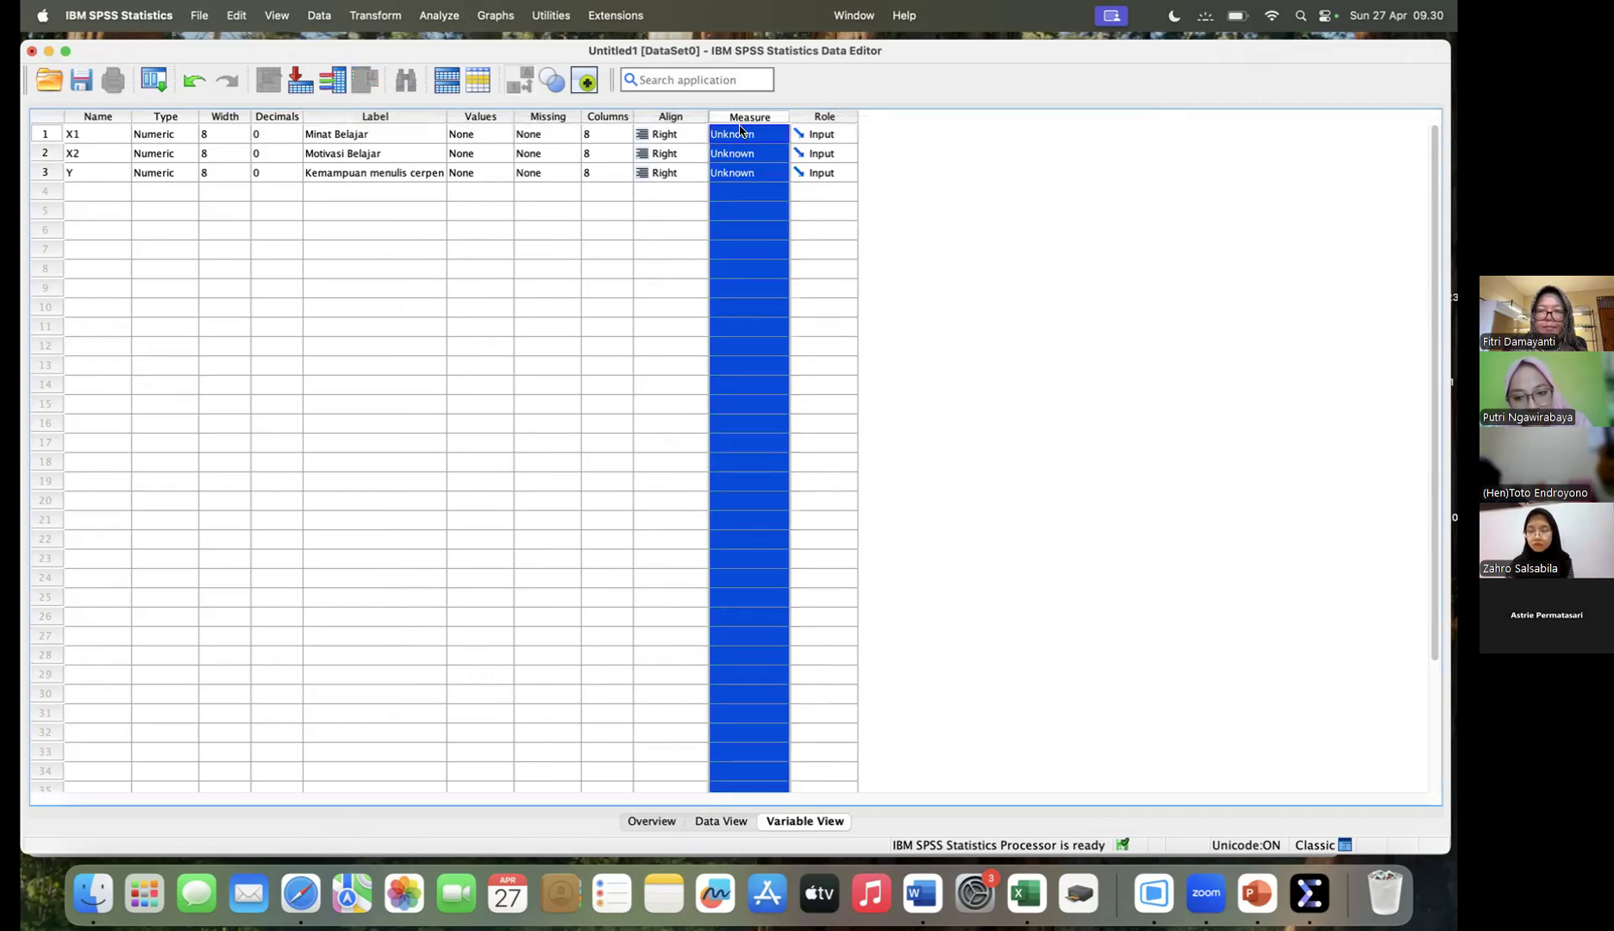
left_click(777, 135)
left_click(761, 136)
left_click(755, 155)
left_click(750, 172)
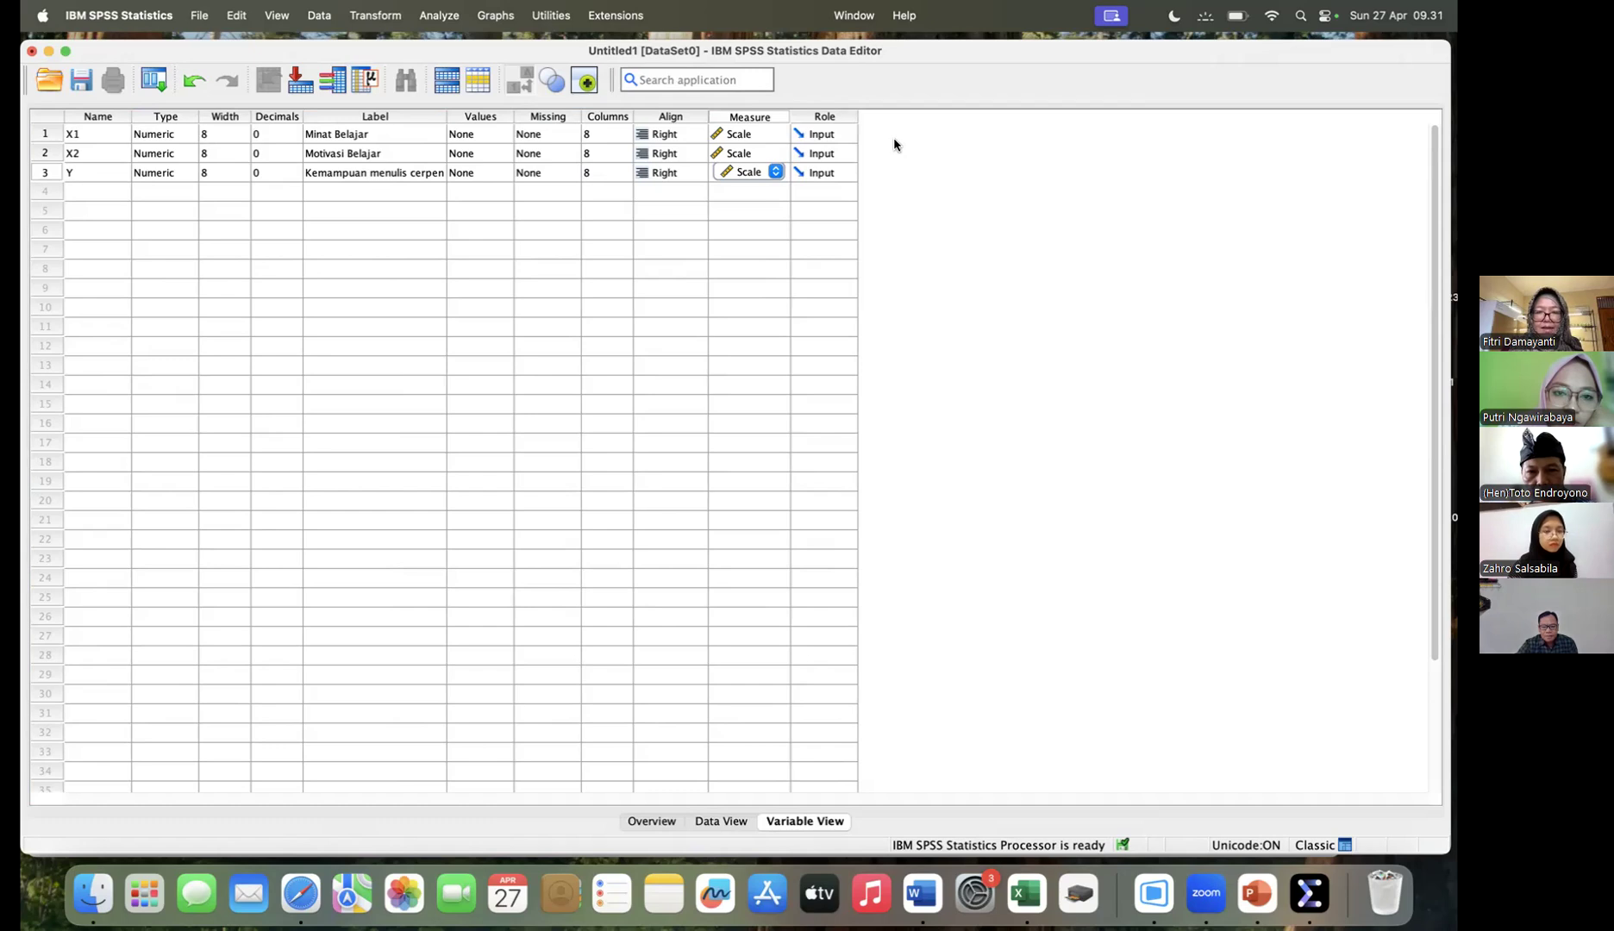
left_click(768, 131)
left_click(775, 134)
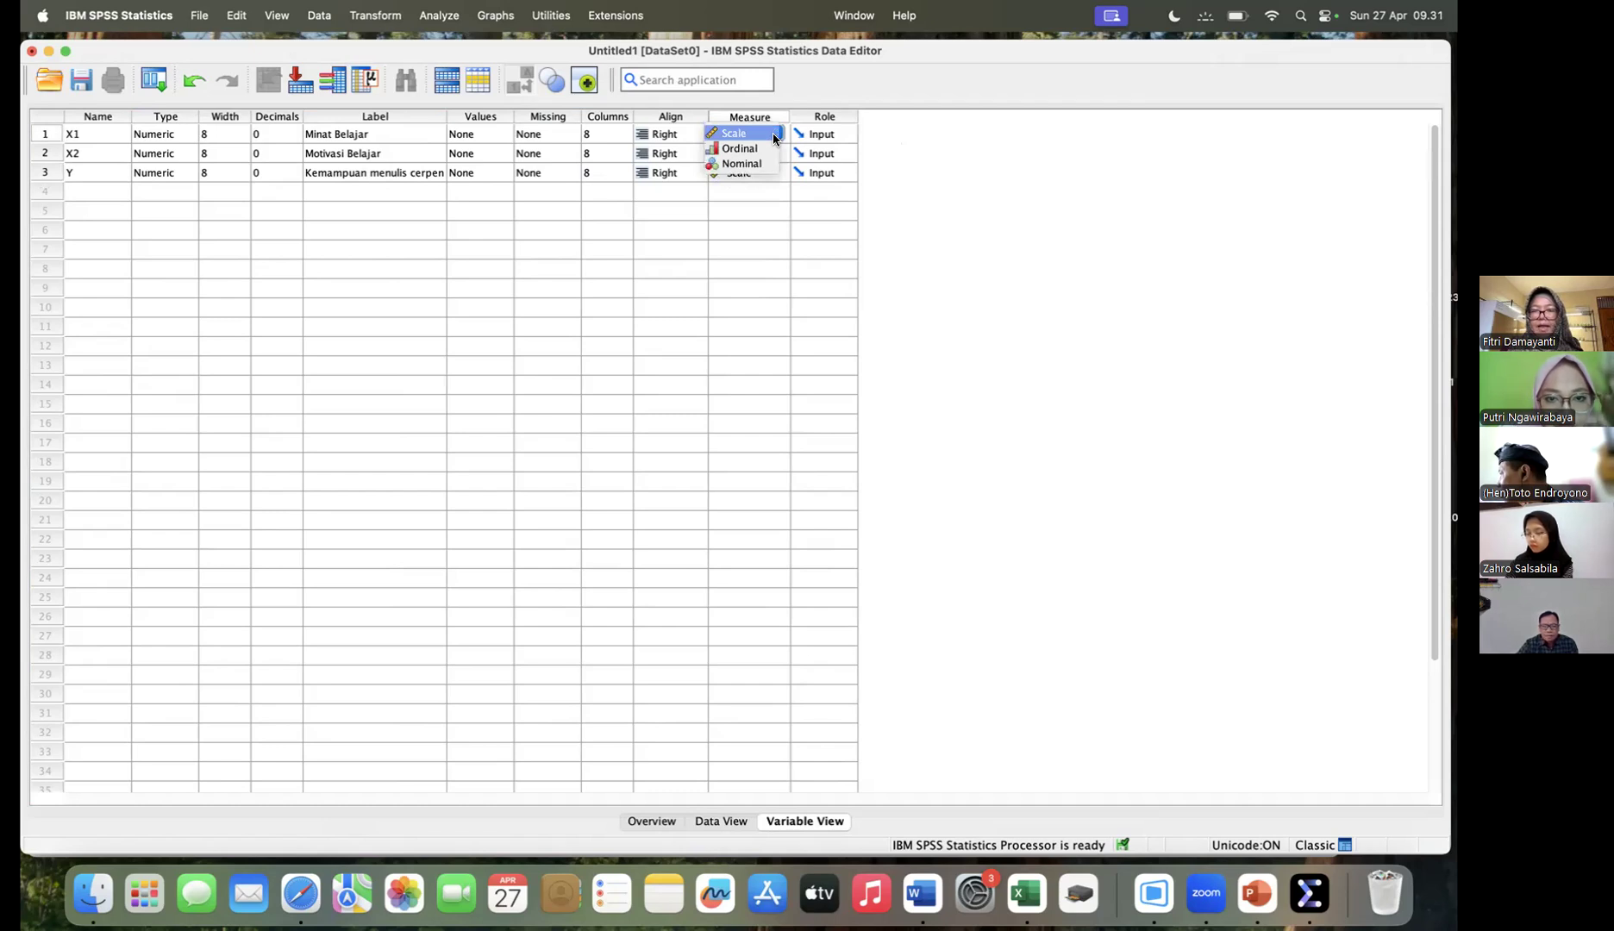
left_click(768, 135)
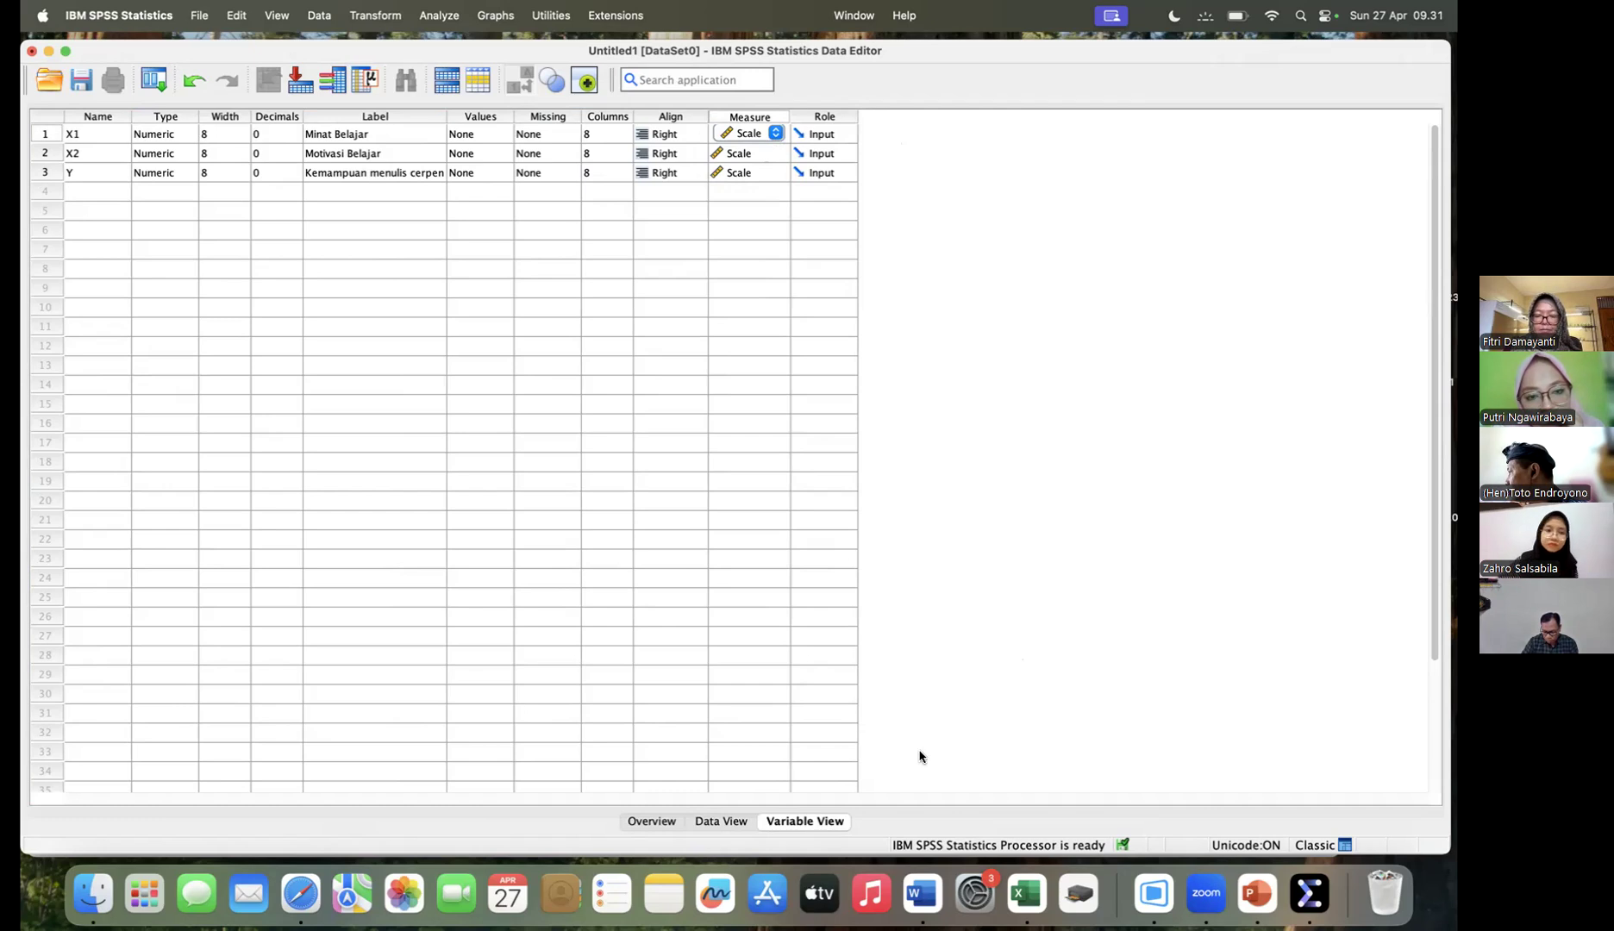
- Select the first X1 cell in the data grid and open the recent workbook Data_Ilustrasi_1 in Excel in an enlarged window
left_click(717, 821)
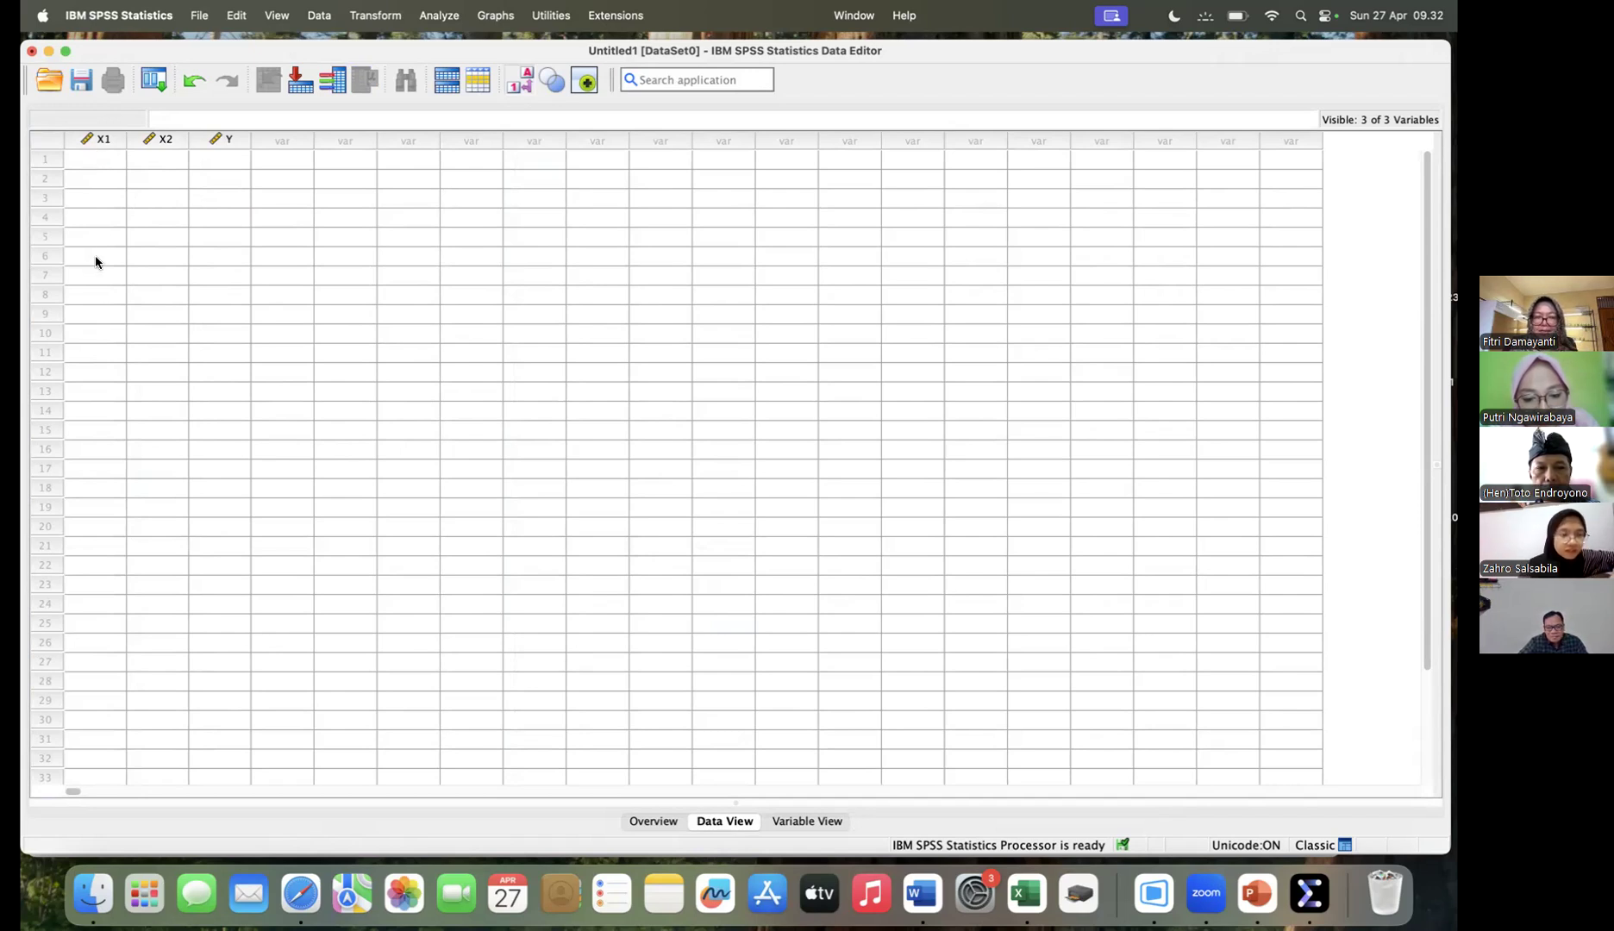
left_click(97, 161)
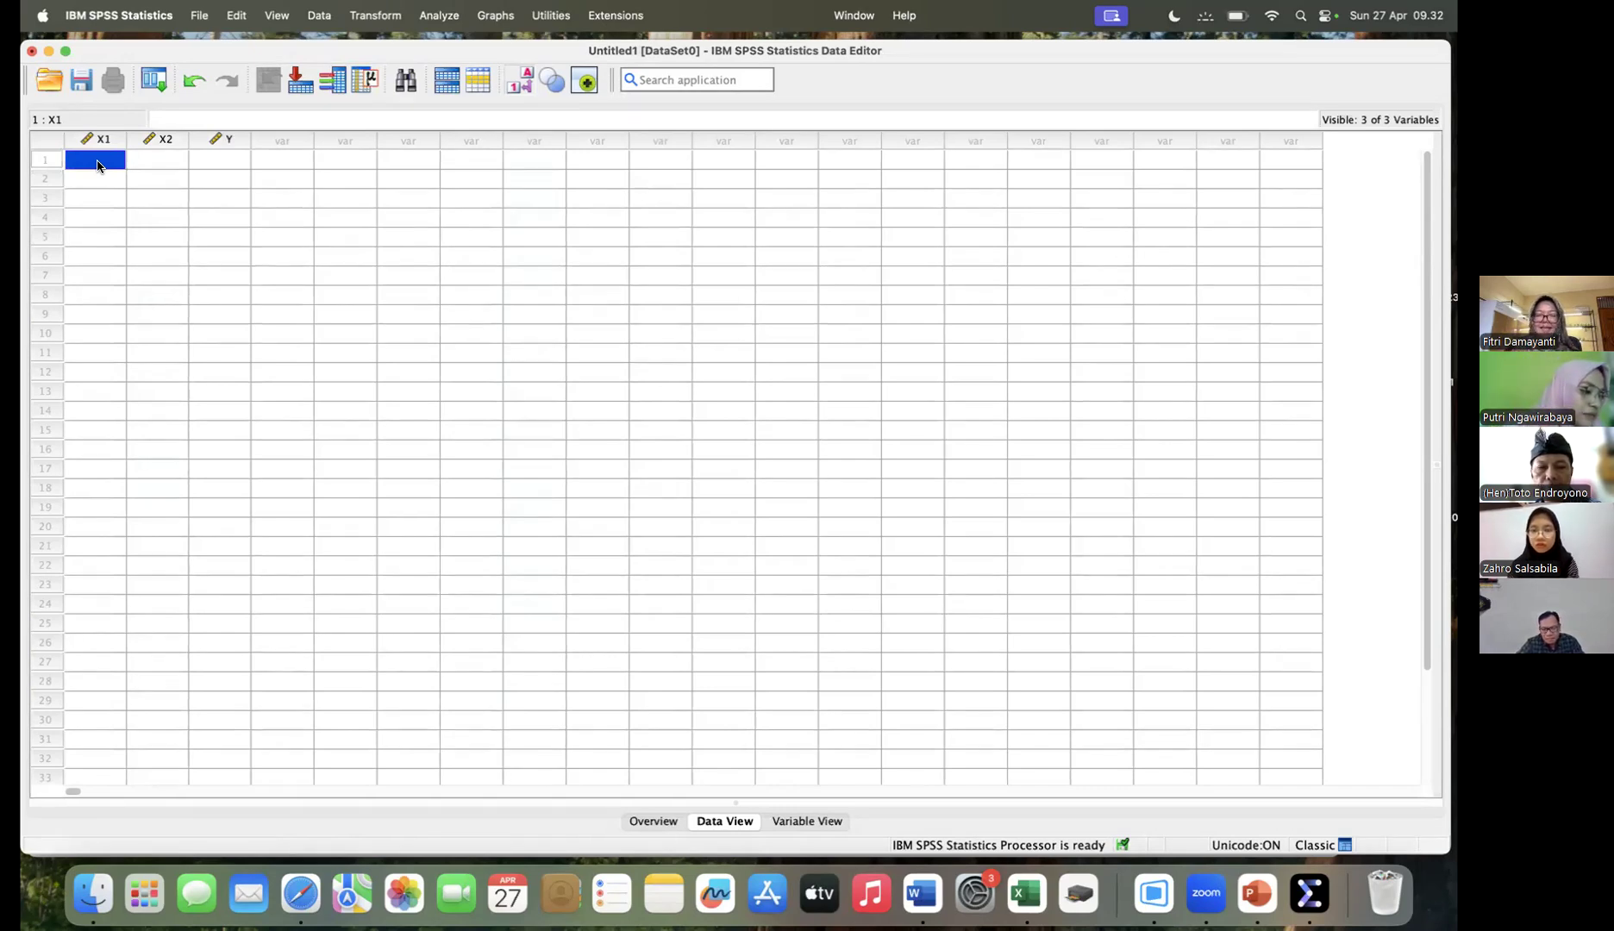
left_click(1029, 897)
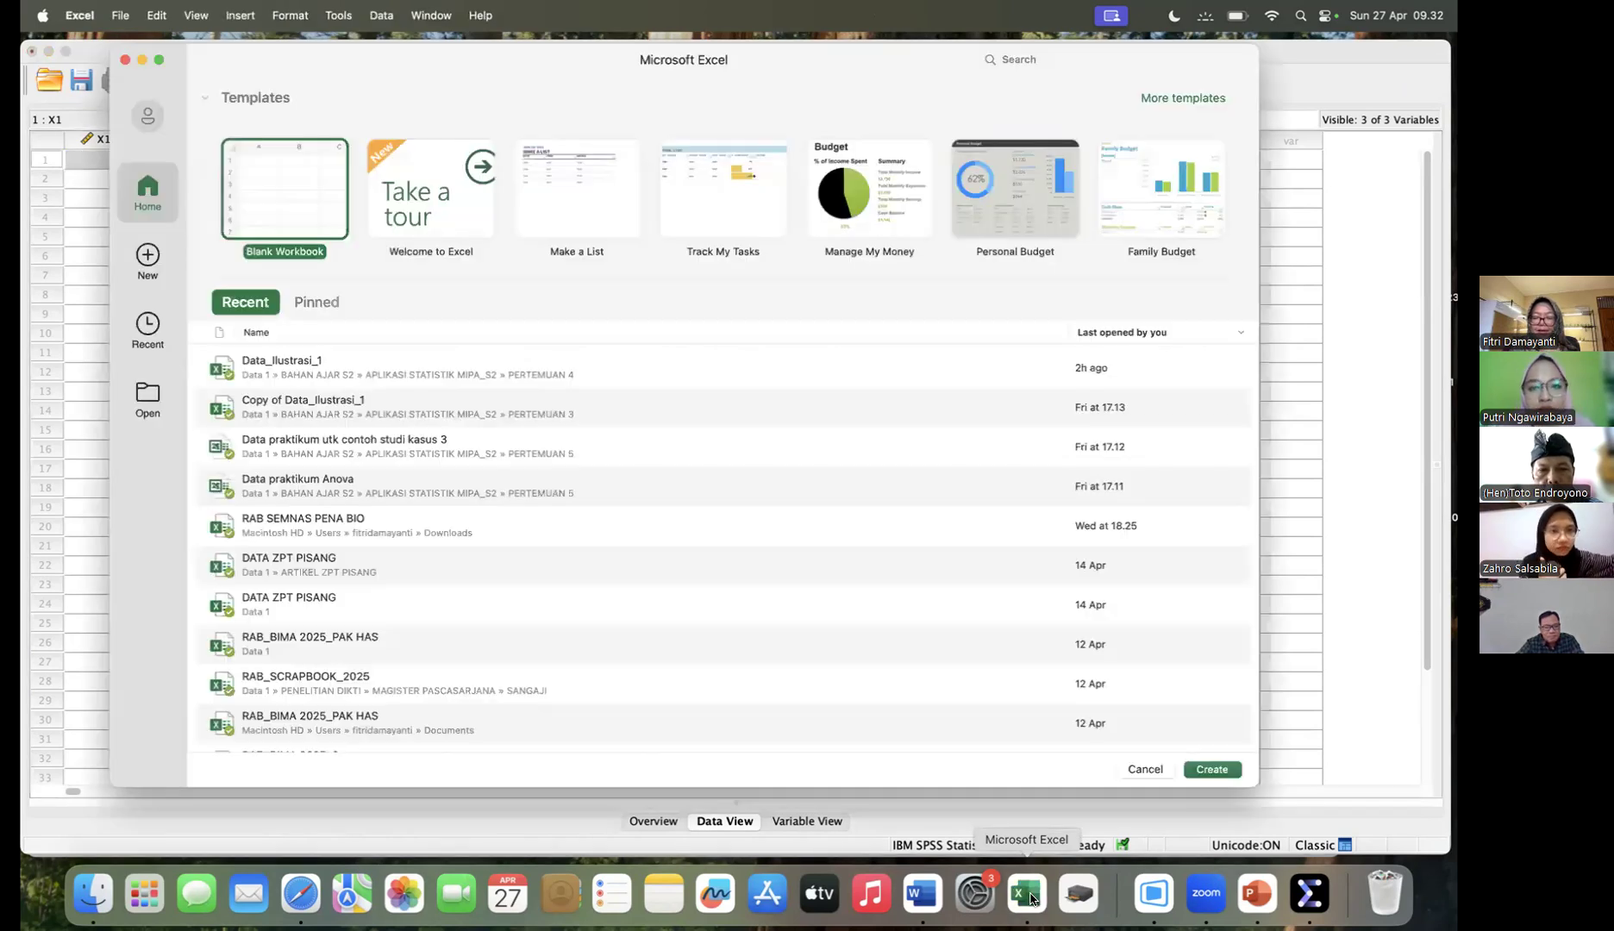
left_click(385, 370)
left_click(1225, 772)
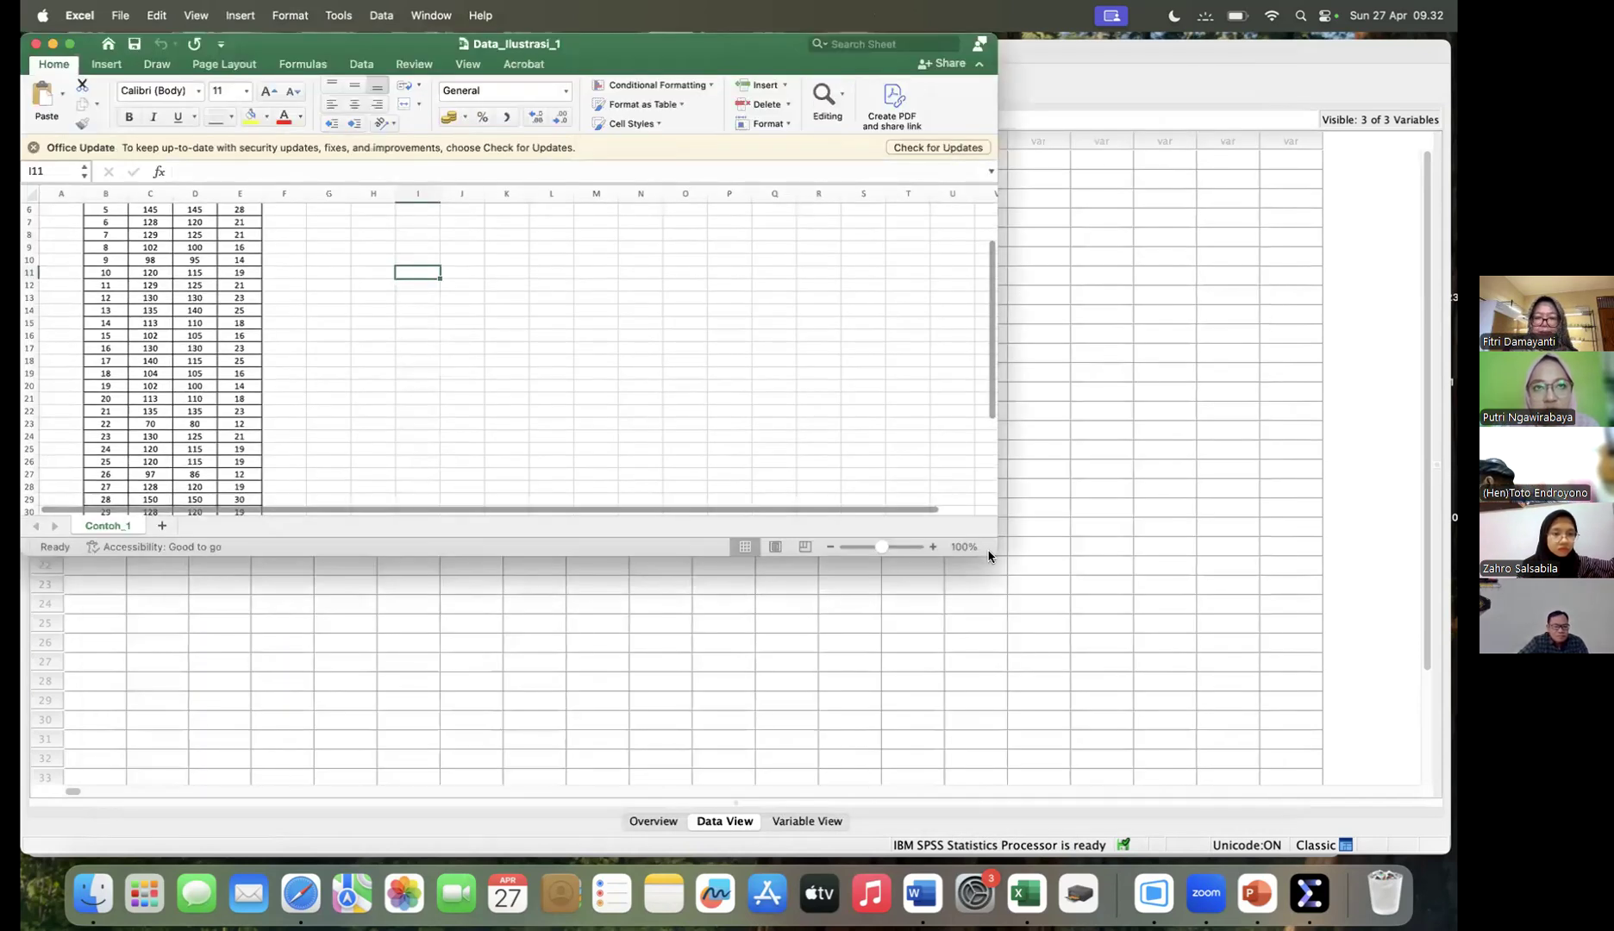
left_click_drag(990, 557, 1029, 649)
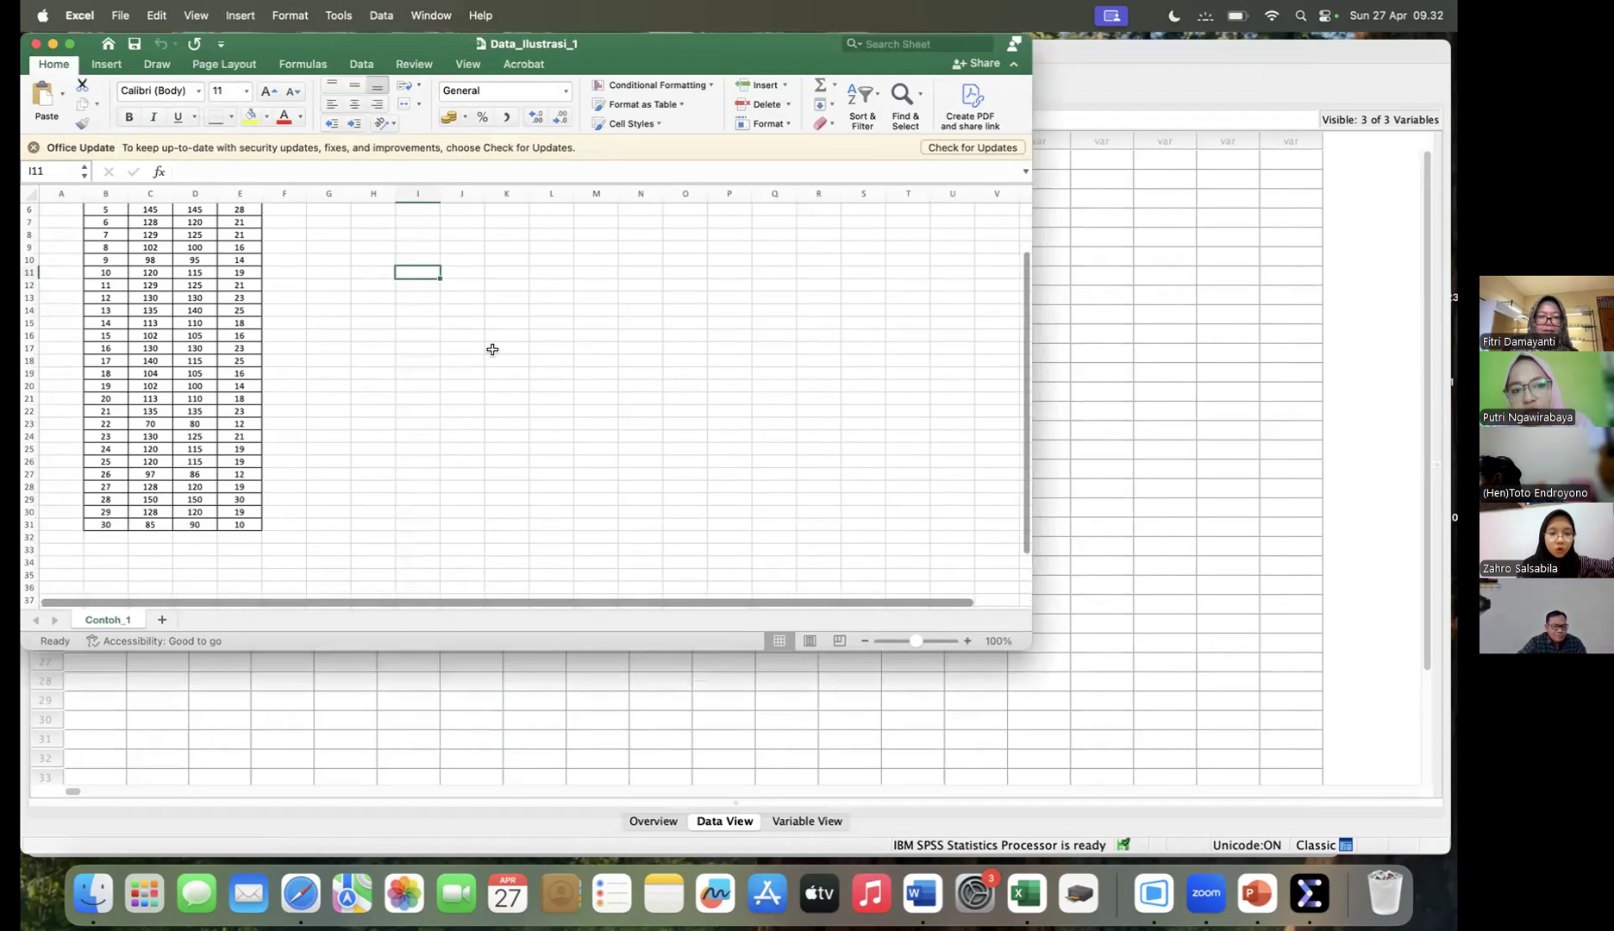
- Zoom the sheet to 110% and copy the X1, X2 and Y values in C2:E31 without the header row
scroll(1027, 528, "down", 1)
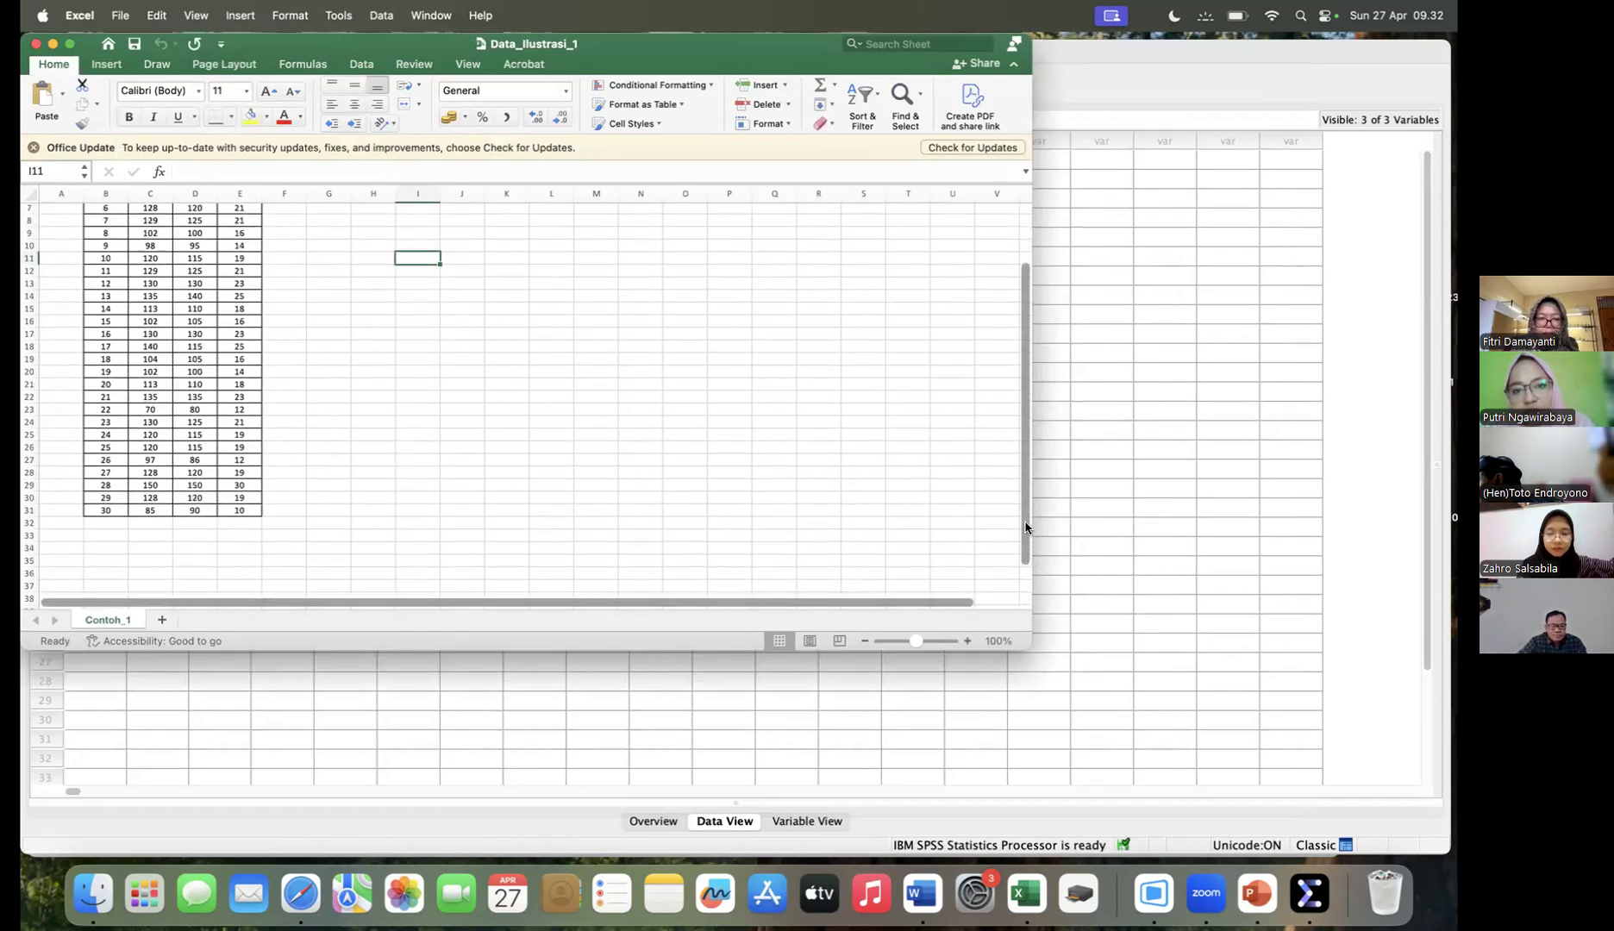
scroll(1026, 528, "up", 6)
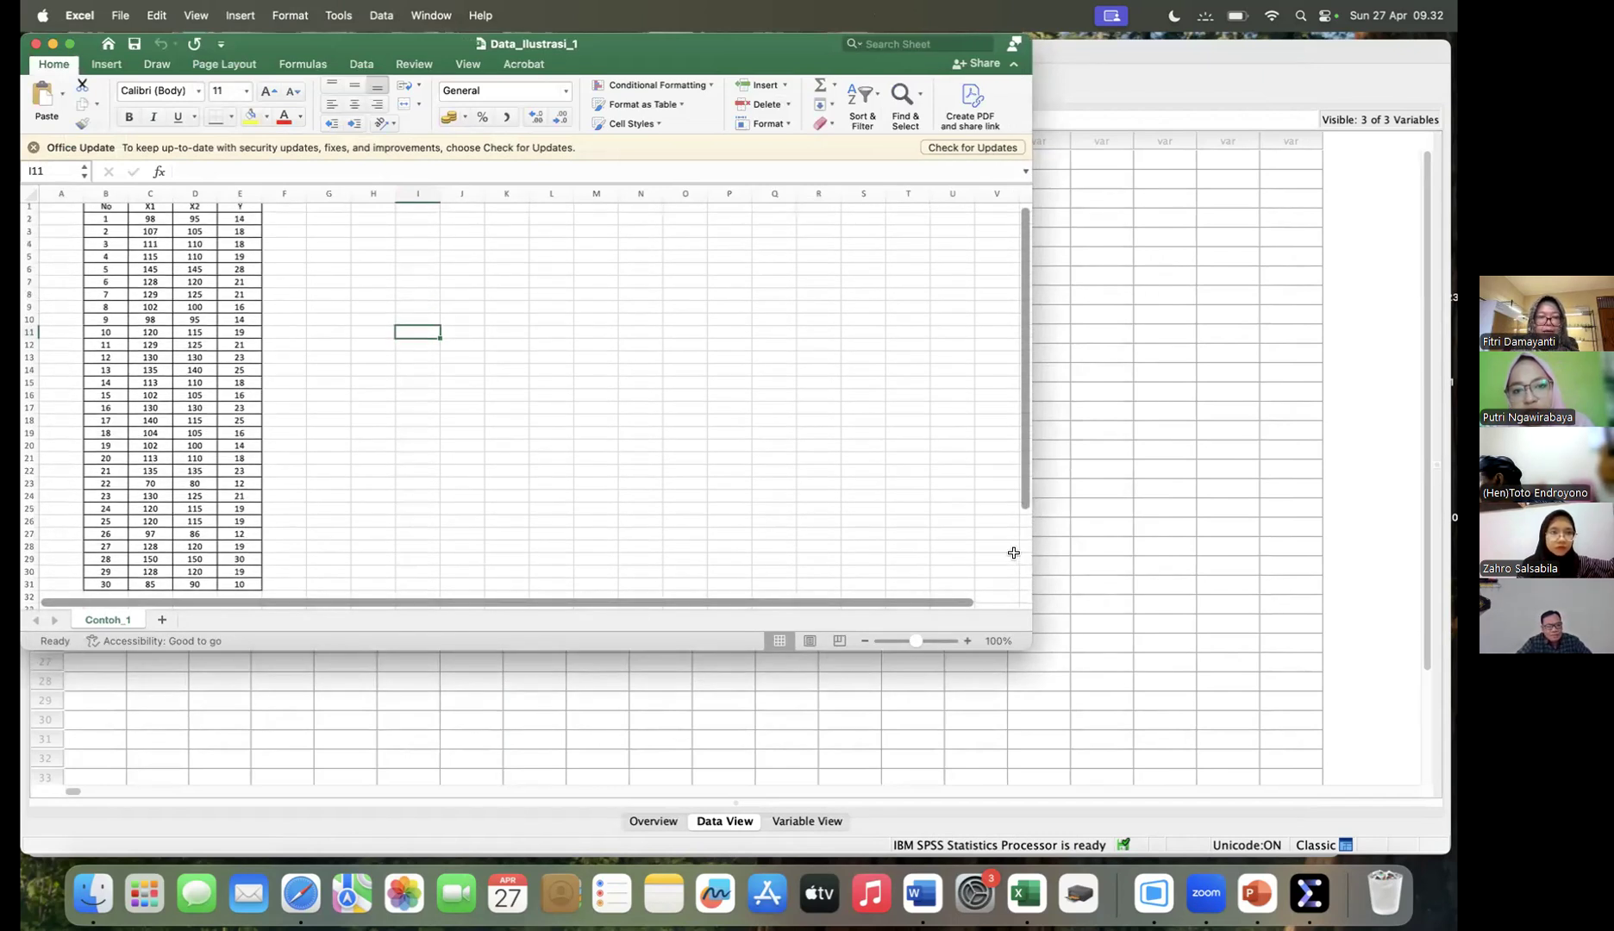
left_click(967, 641)
left_click_drag(1028, 643, 1091, 731)
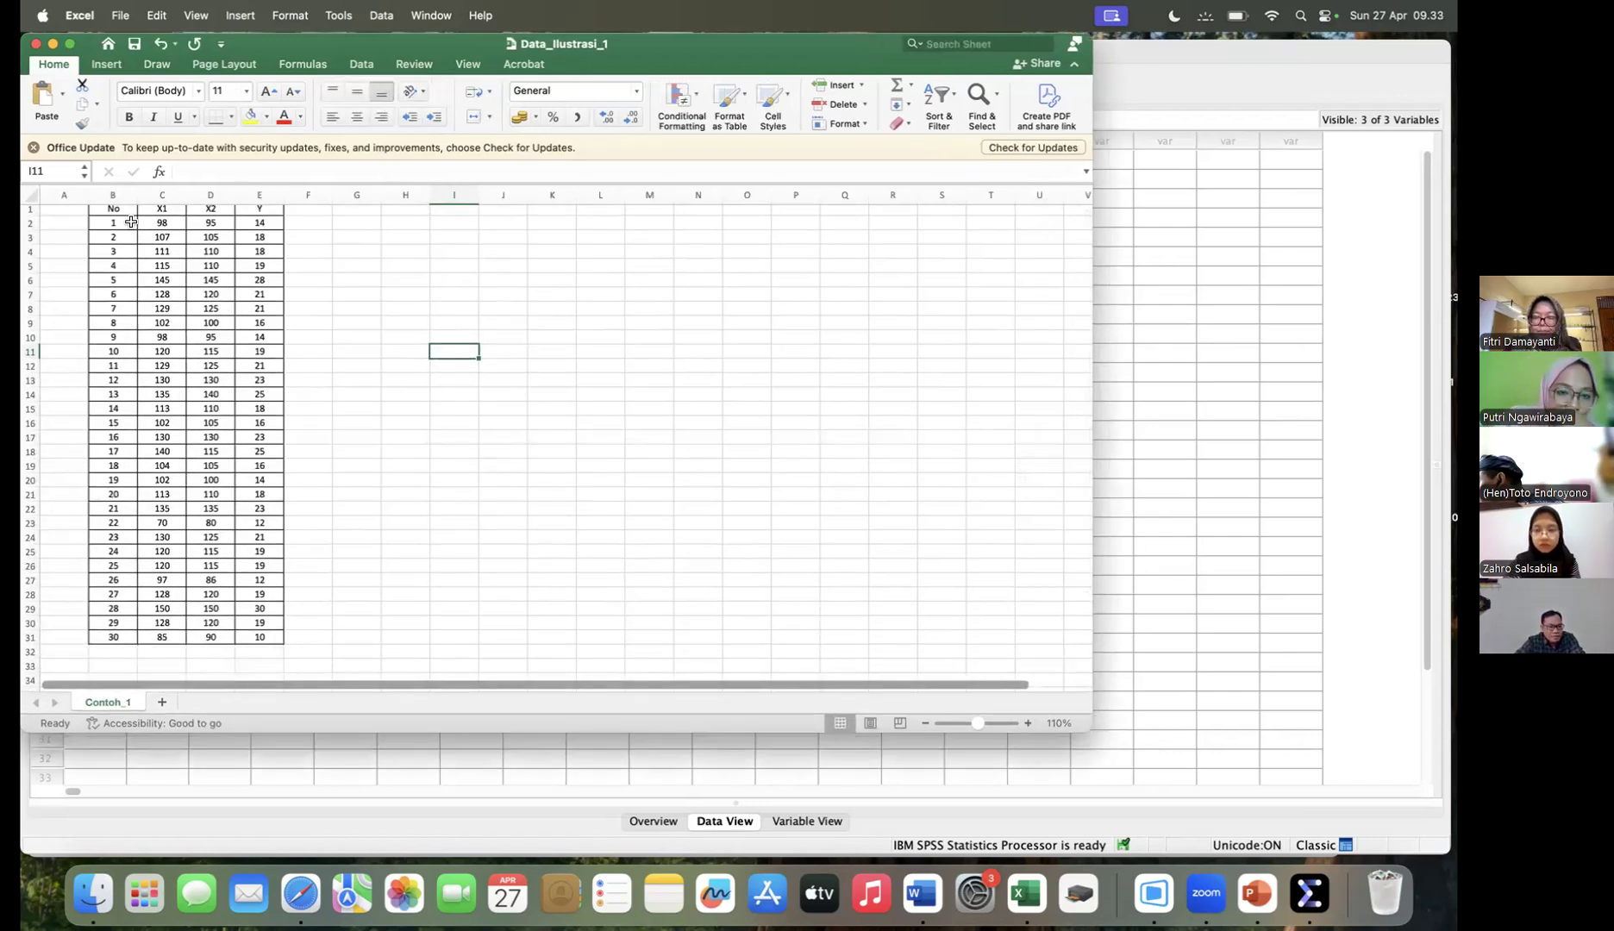
left_click_drag(146, 223, 256, 641)
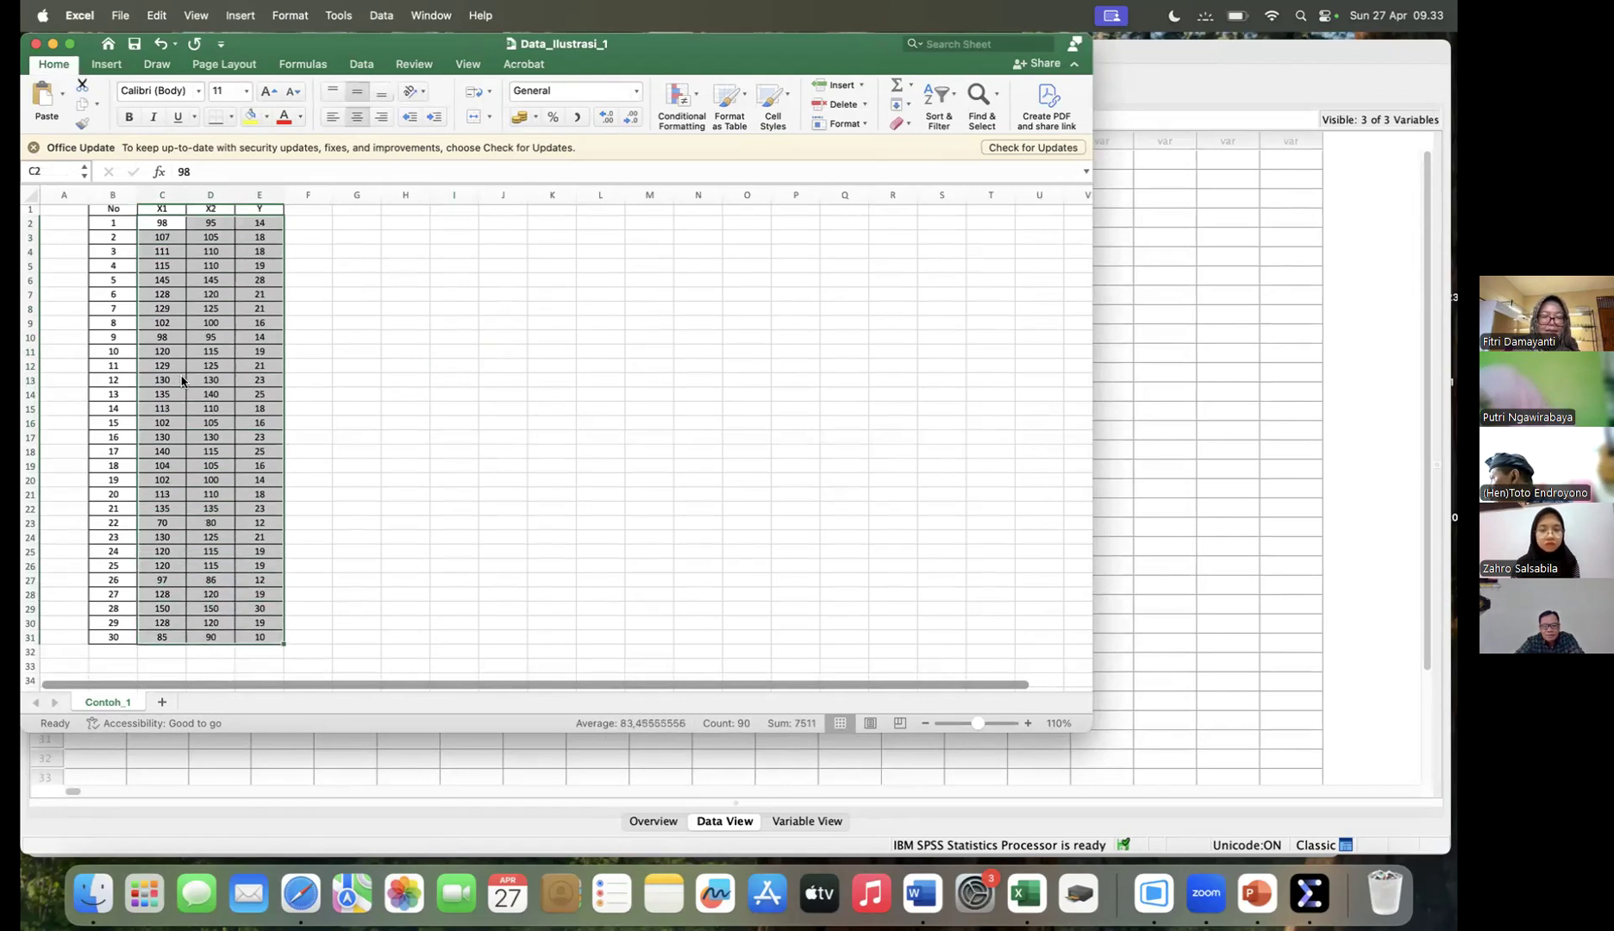
right_click(182, 380)
left_click(280, 412)
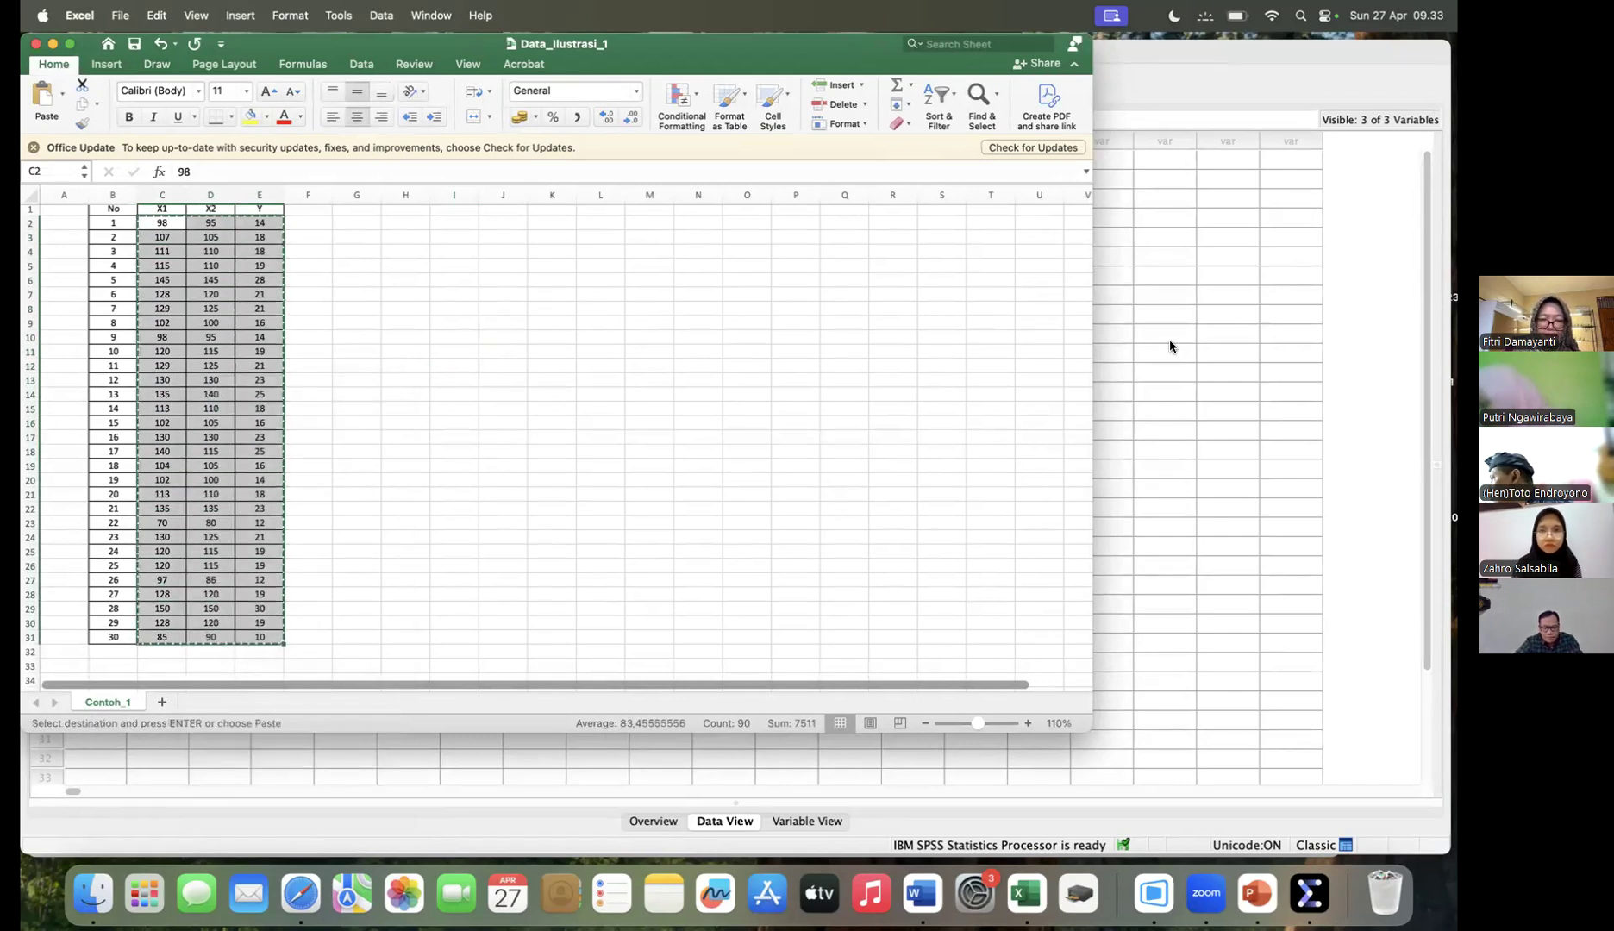
- Switch to the SPSS Data Editor and paste the copied values starting at the first X1 cell
left_click(1164, 343)
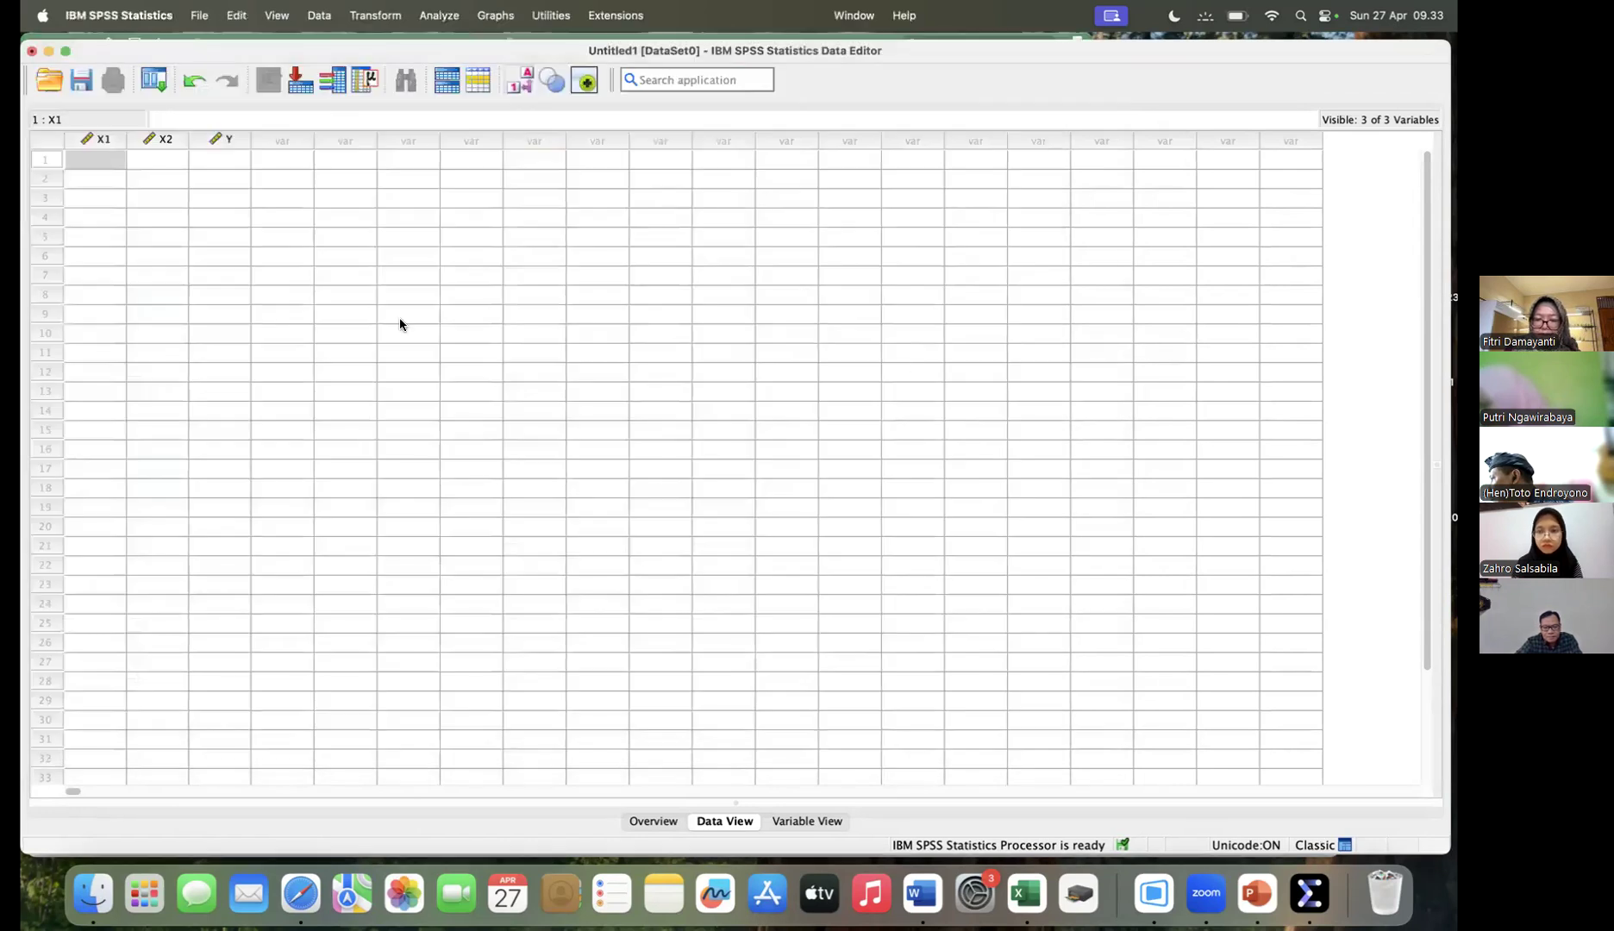
left_click(90, 162)
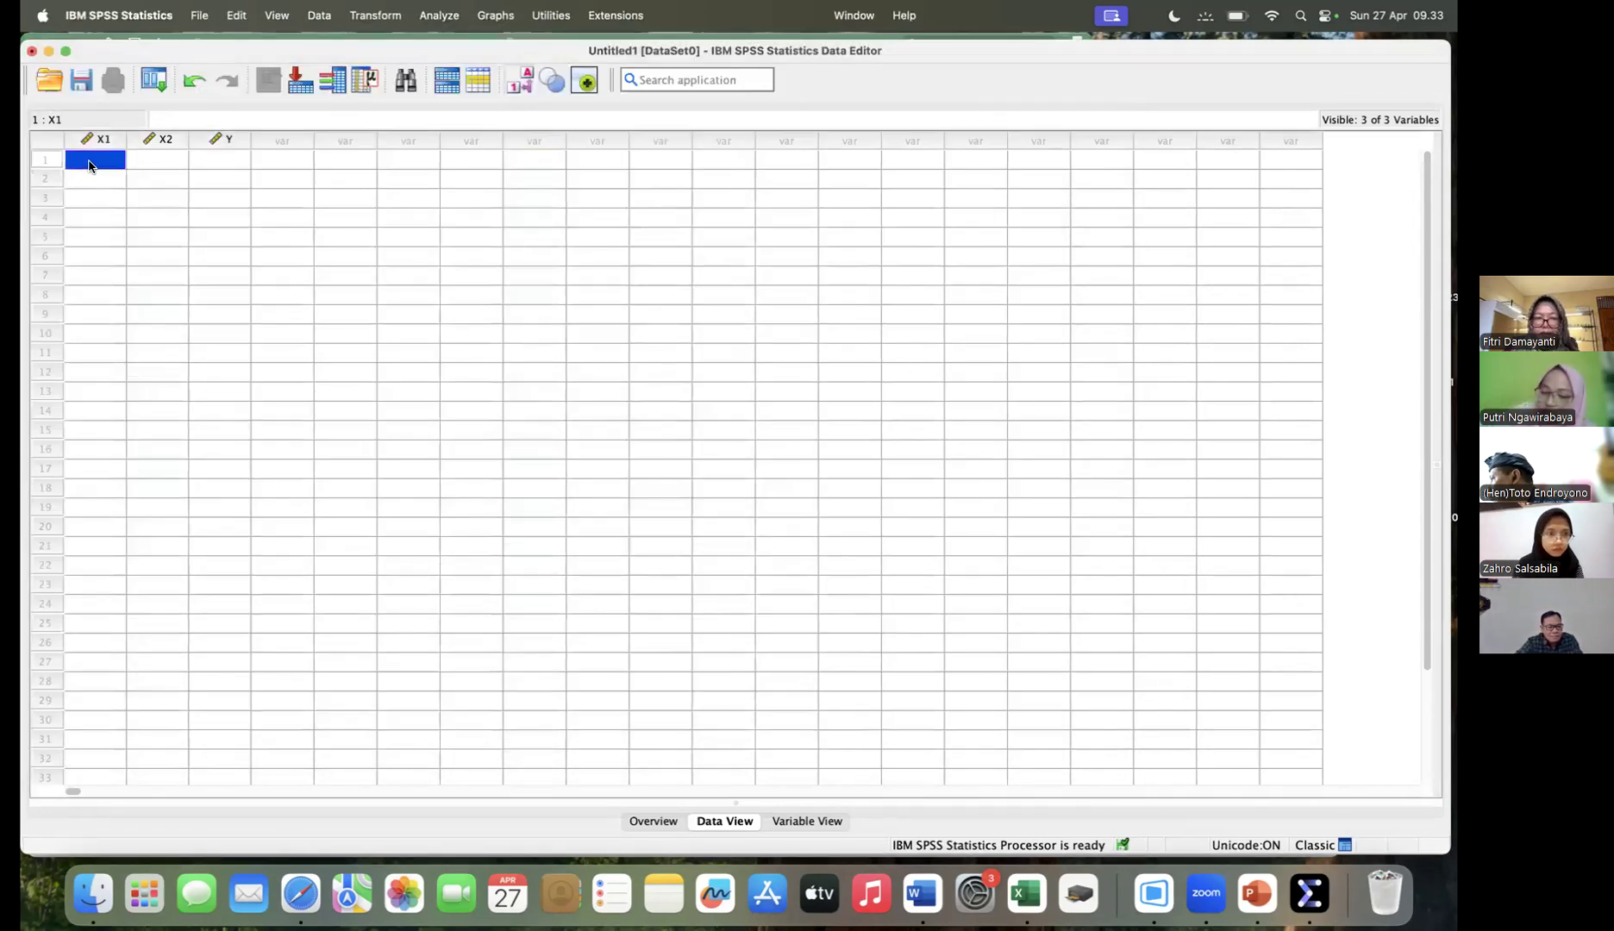
right_click(89, 162)
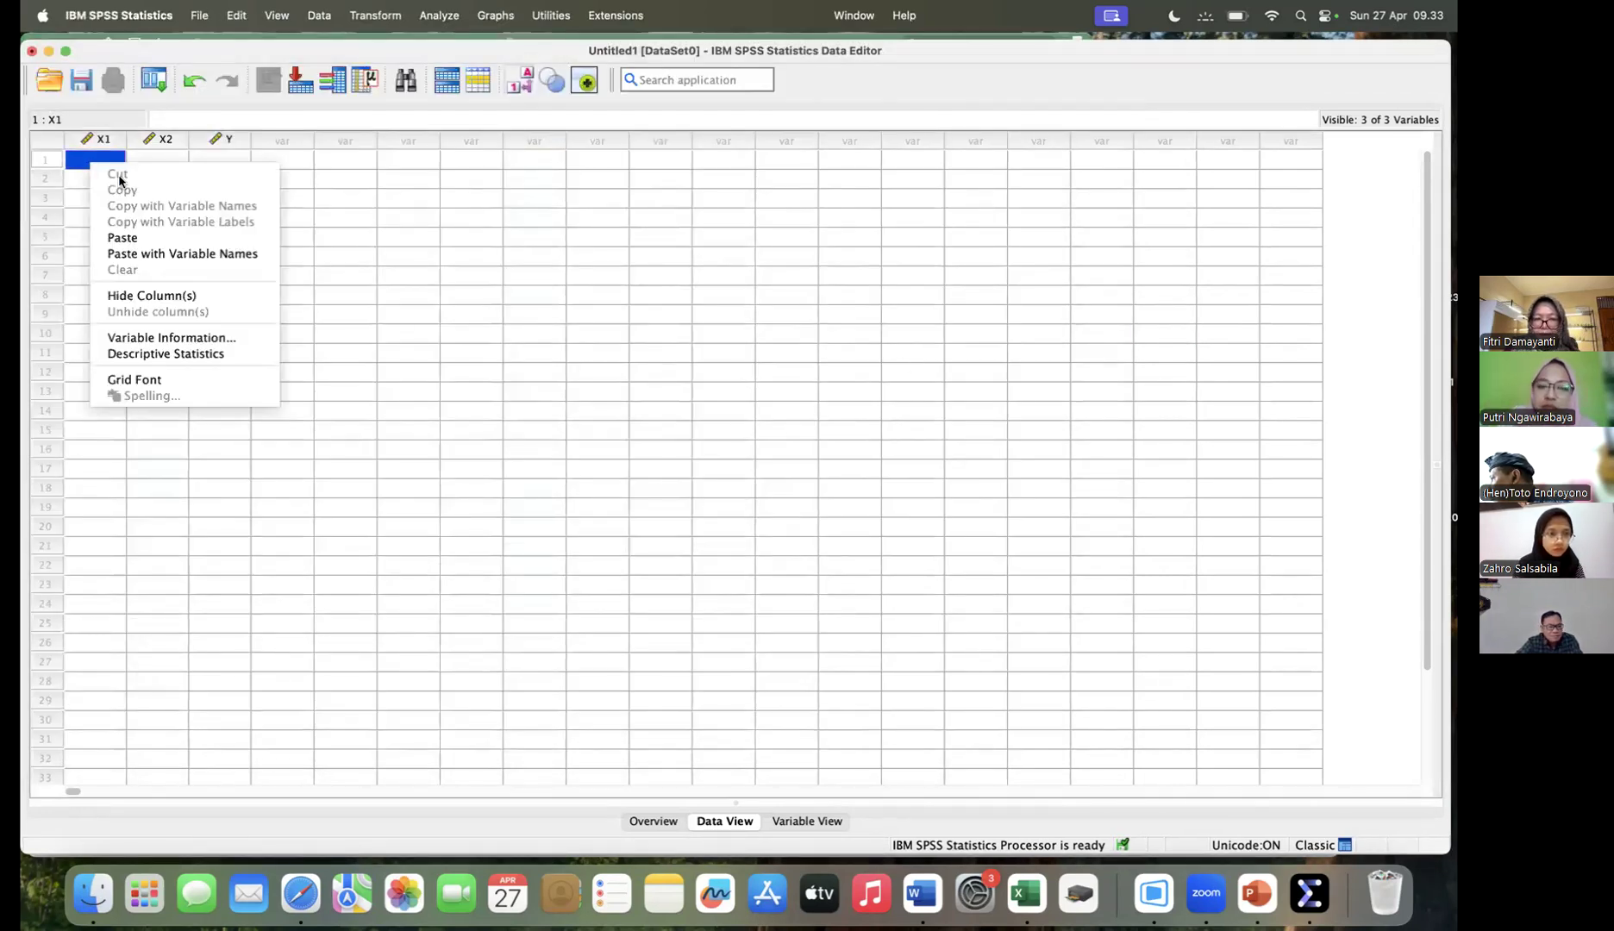
left_click(127, 238)
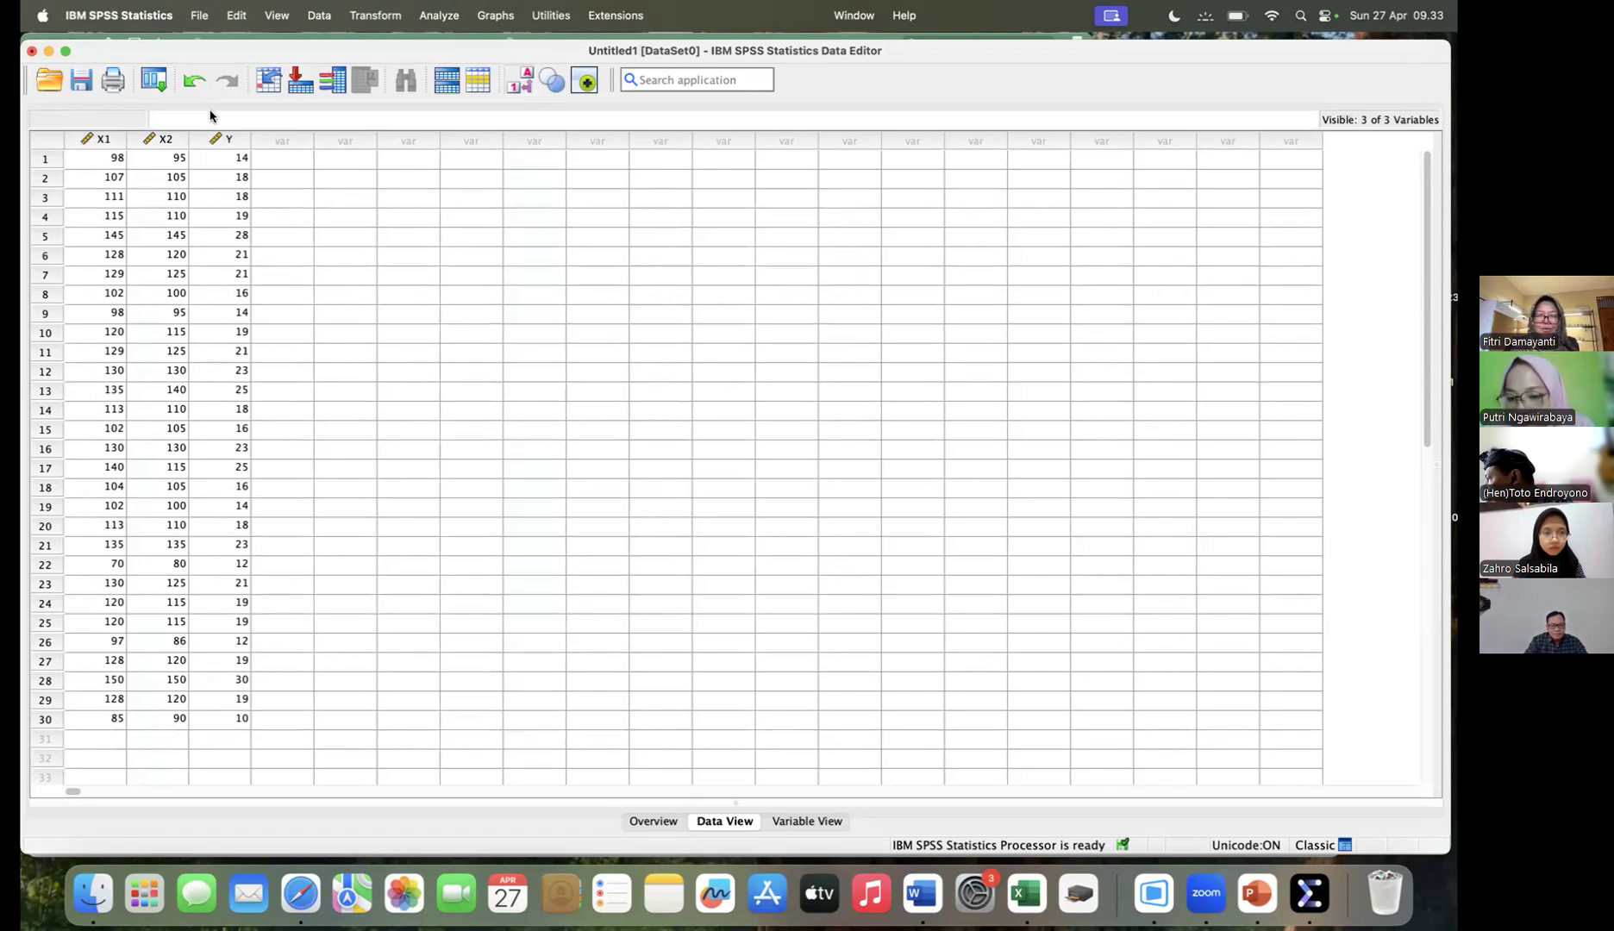
left_click(199, 17)
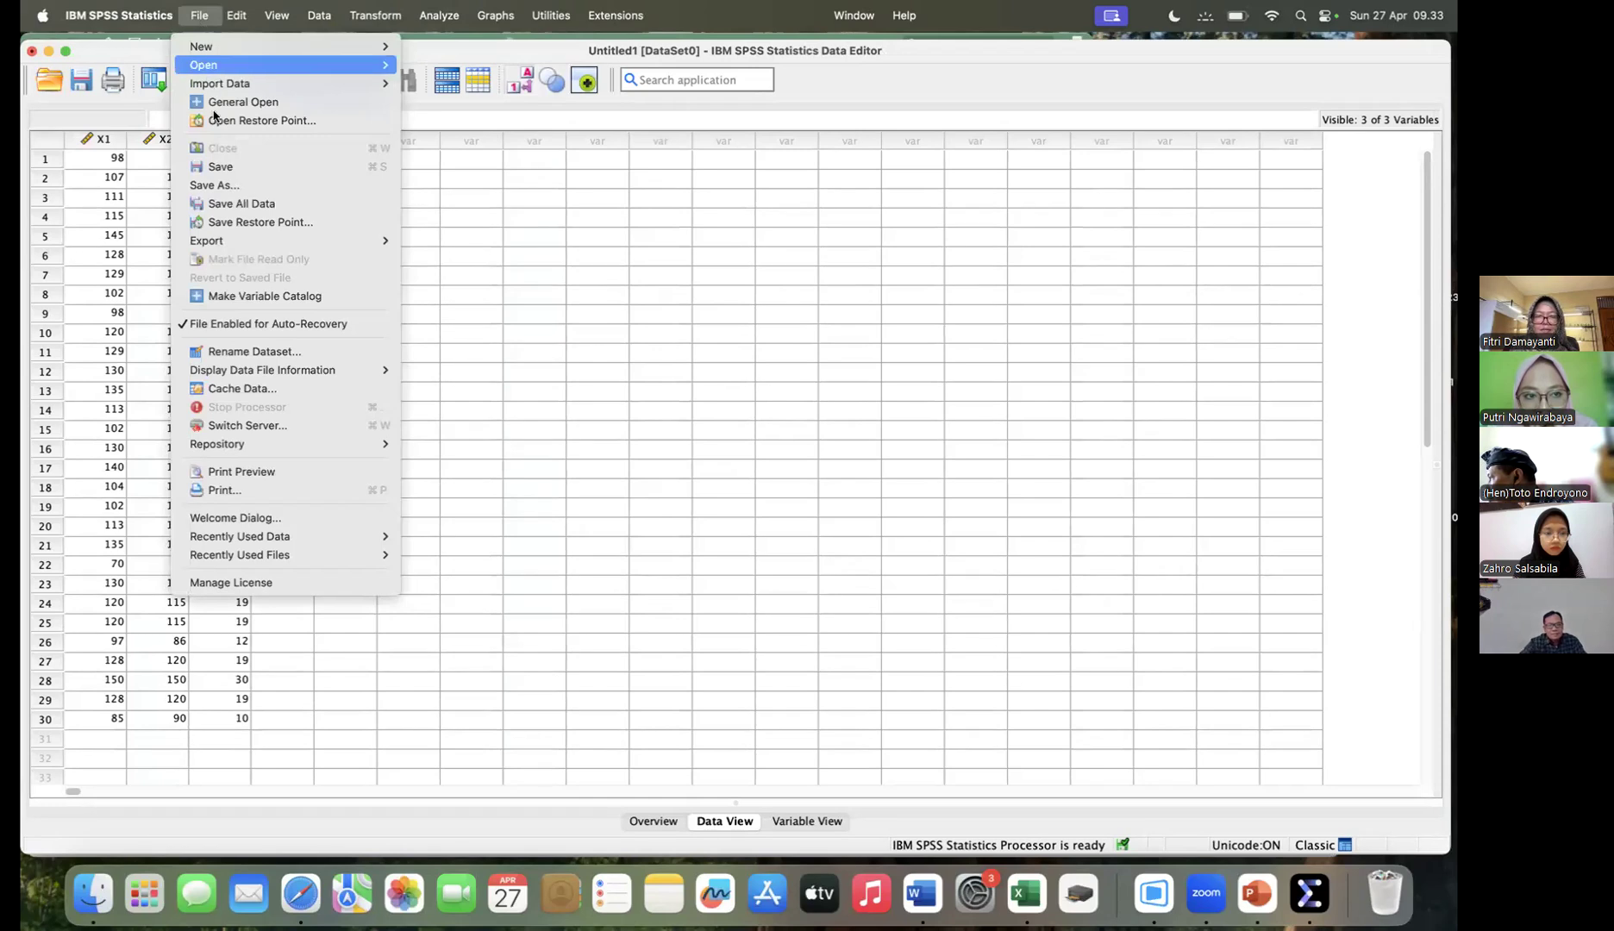
left_click(217, 185)
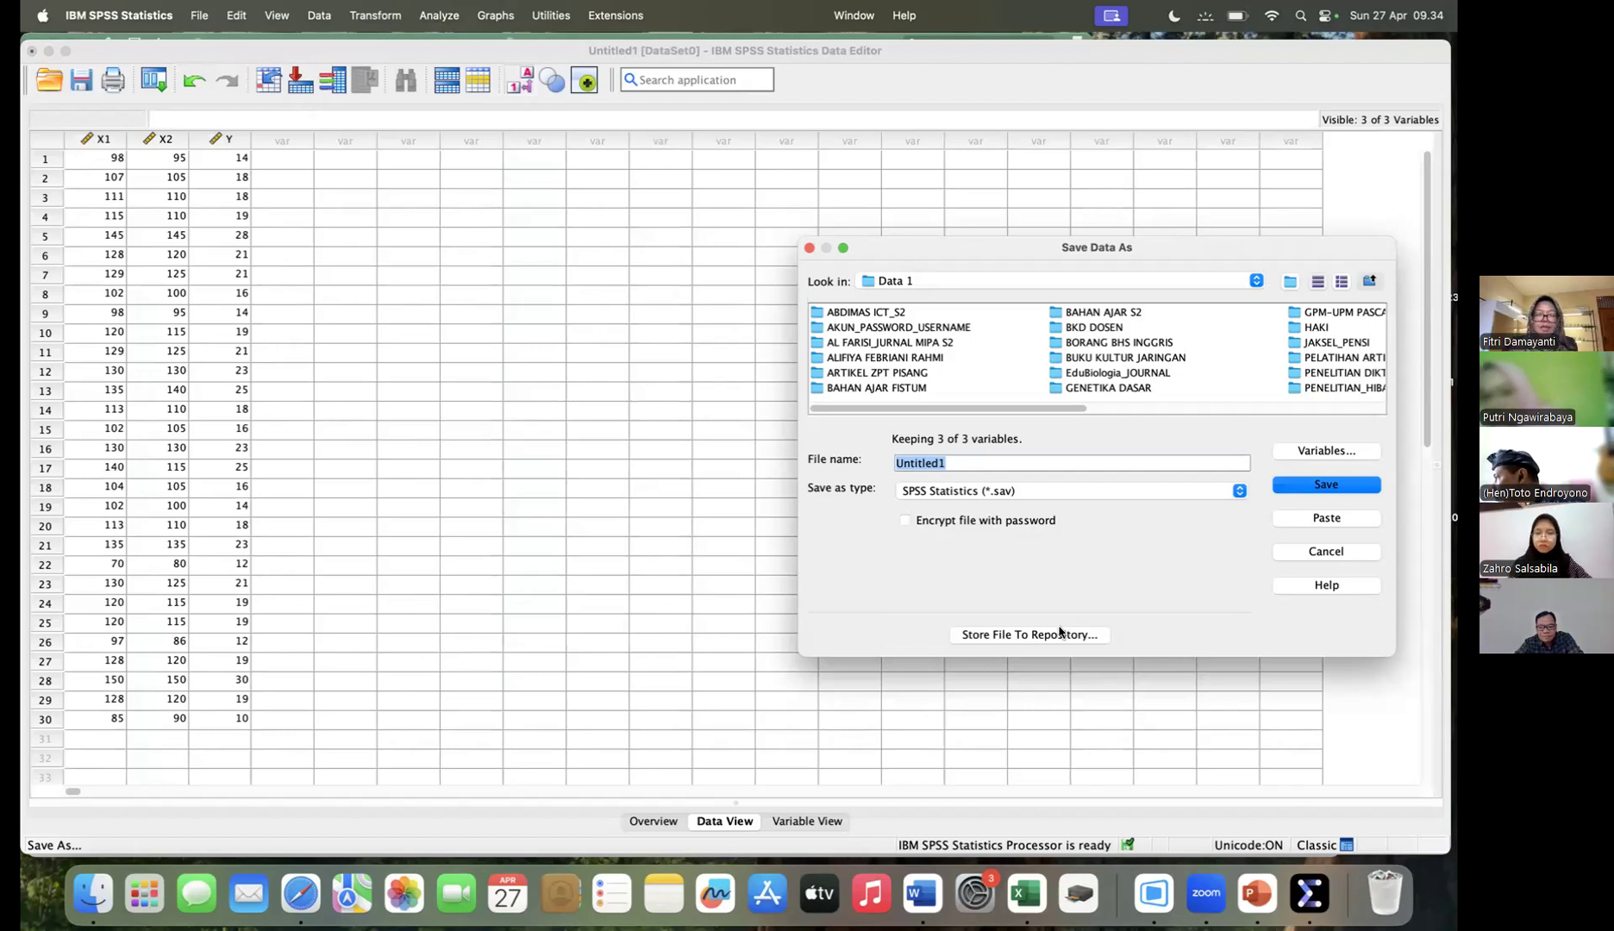
key("Escape")
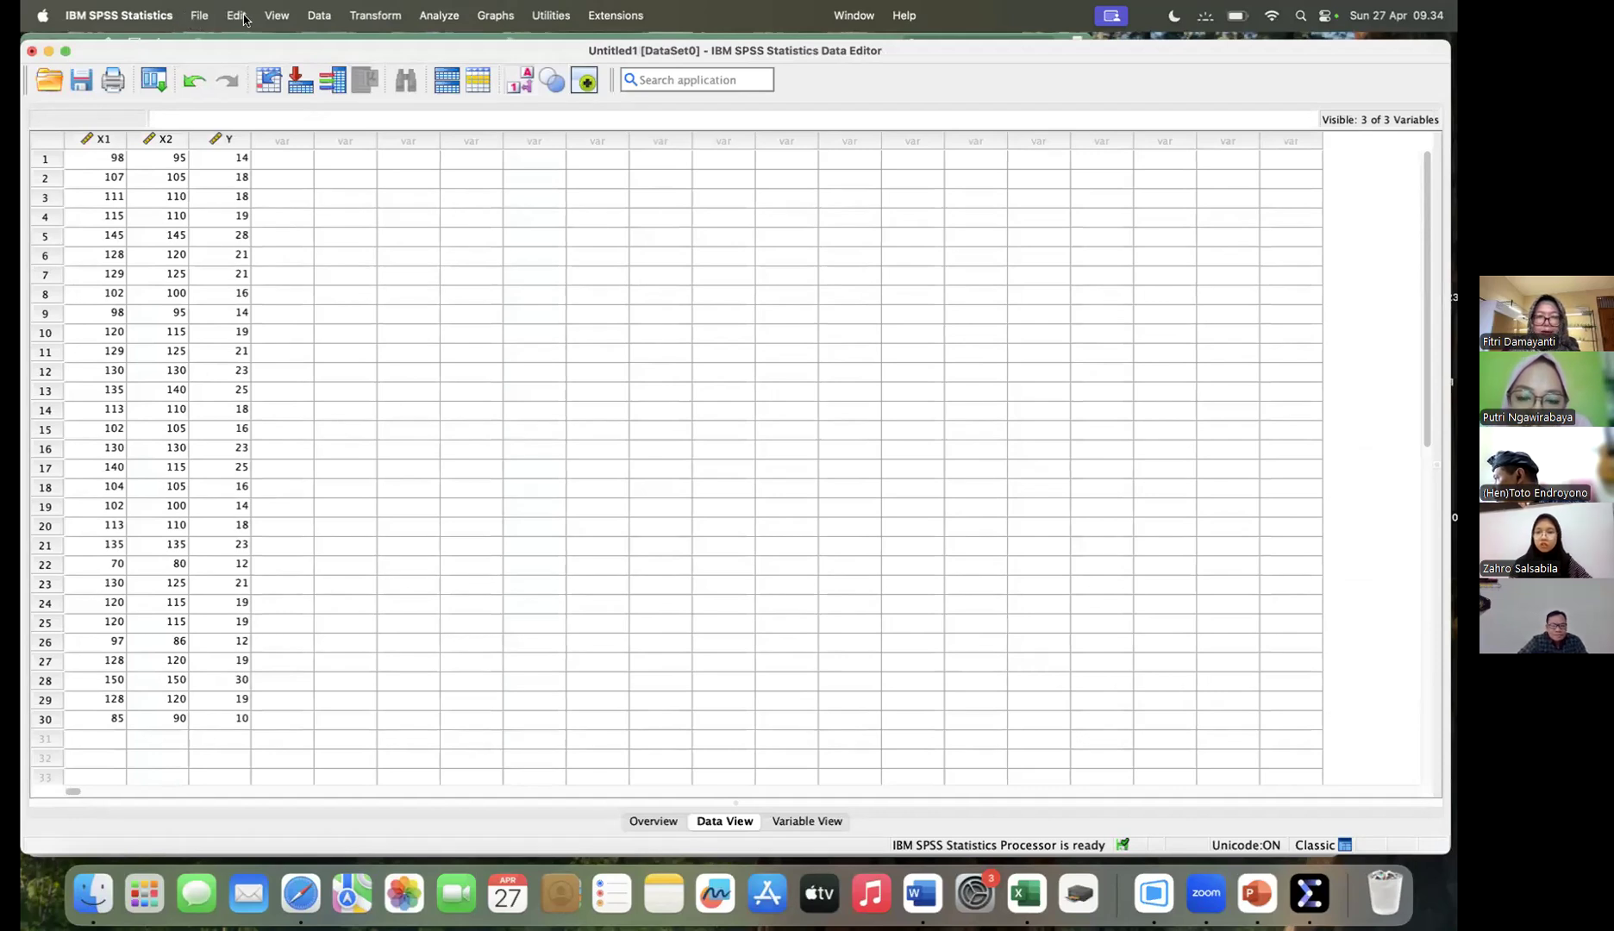
left_click(441, 19)
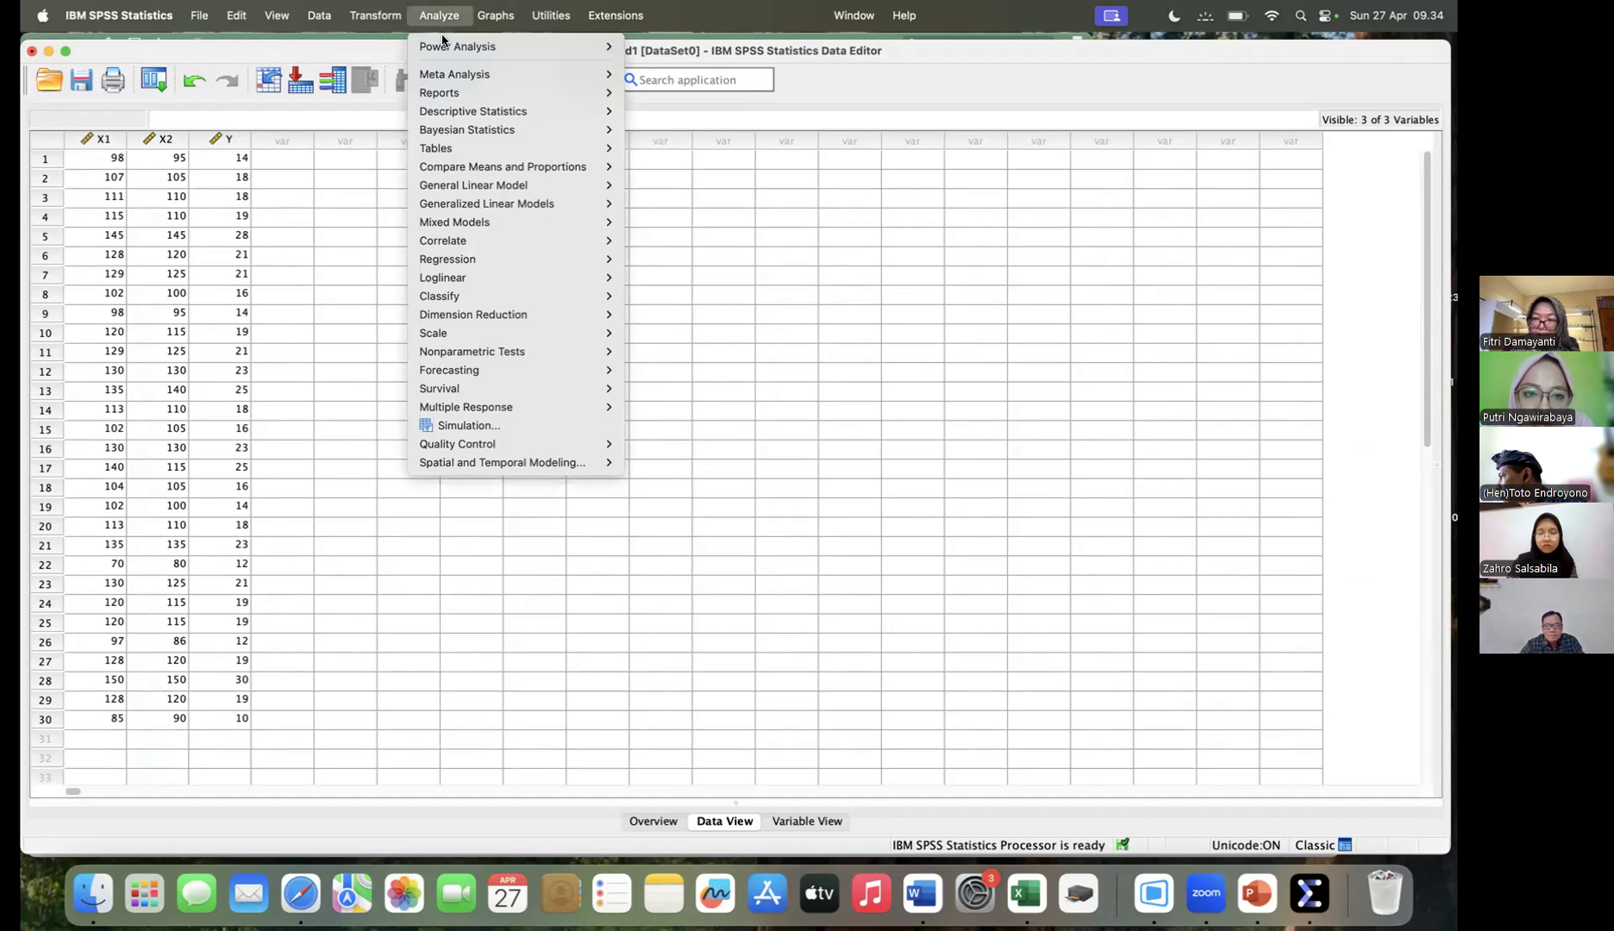
mouse_move(448, 117)
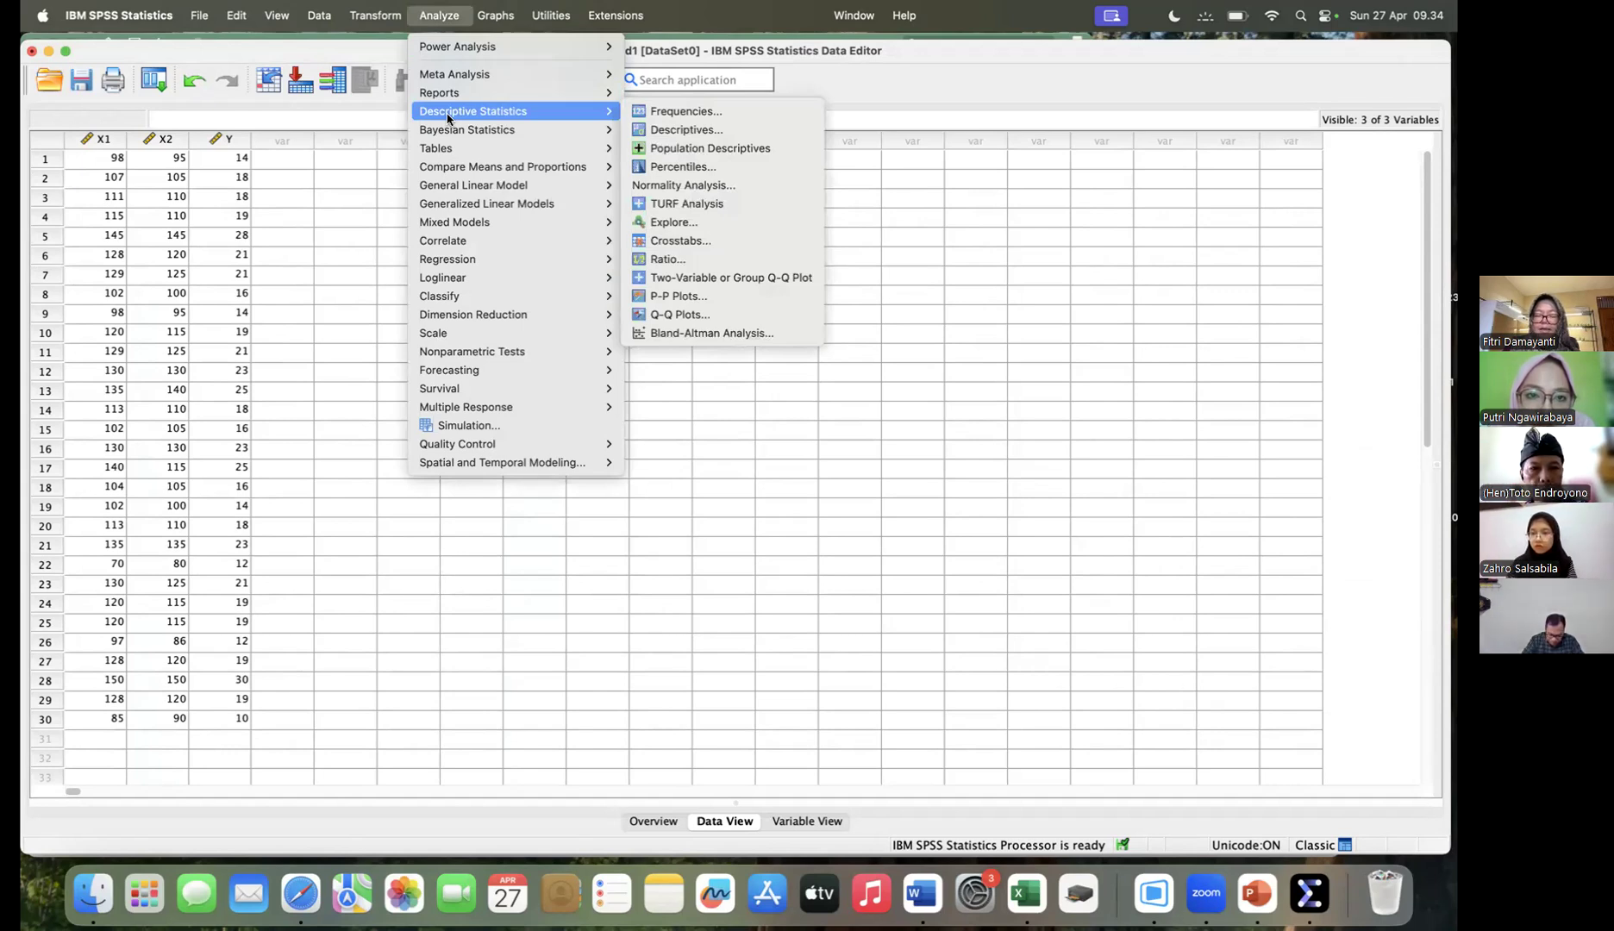
left_click(721, 118)
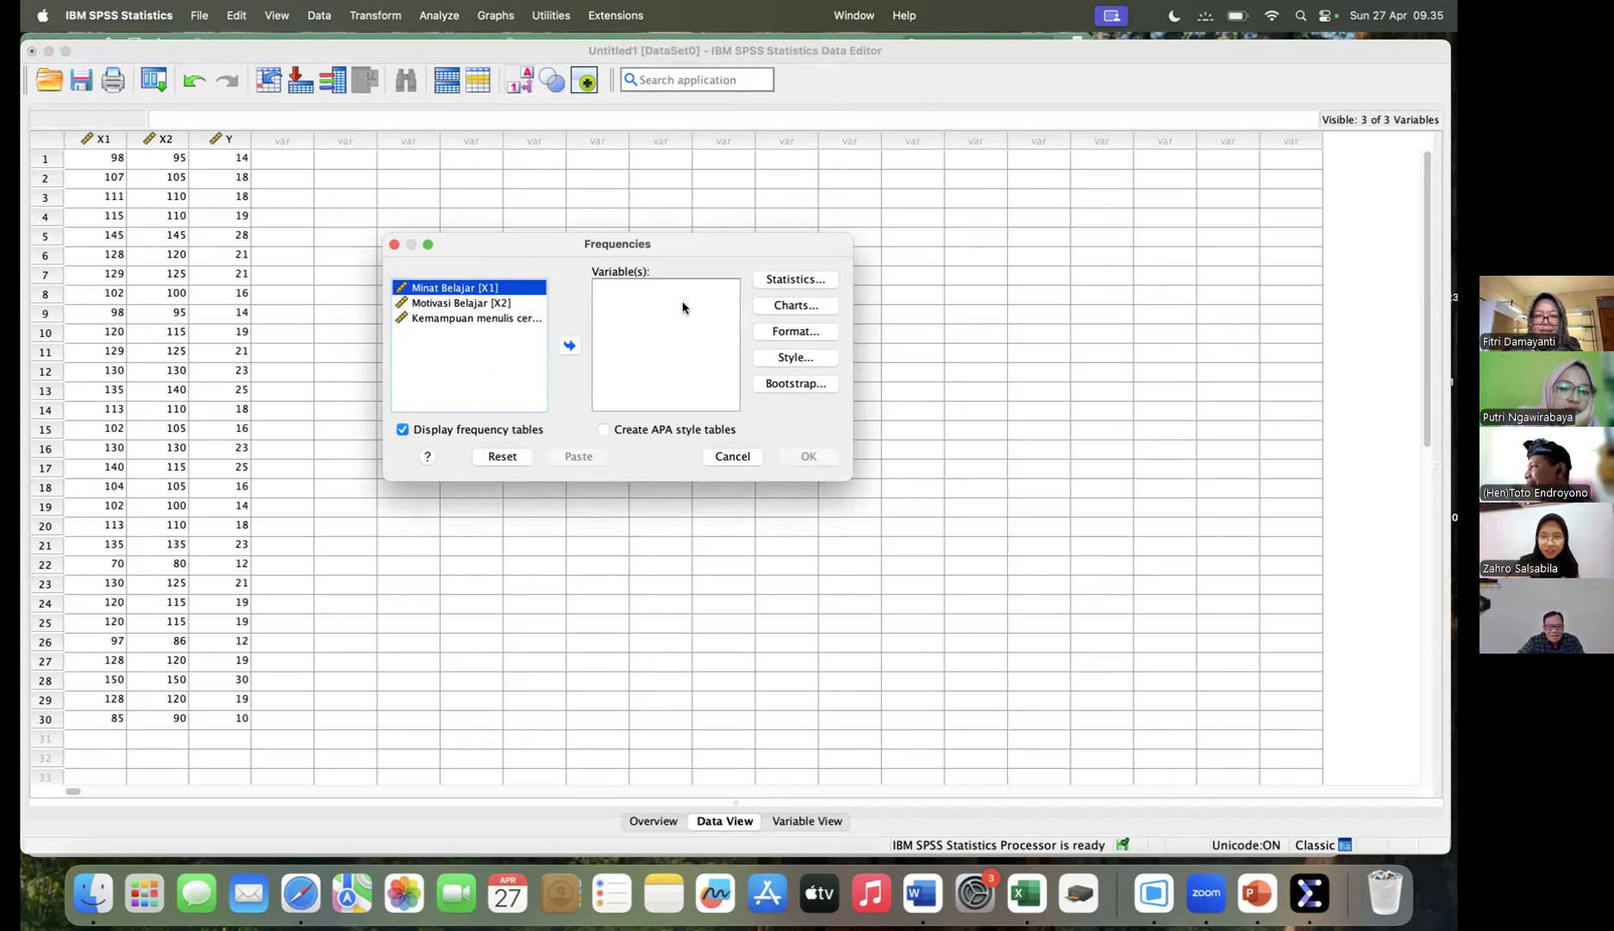
left_click(731, 457)
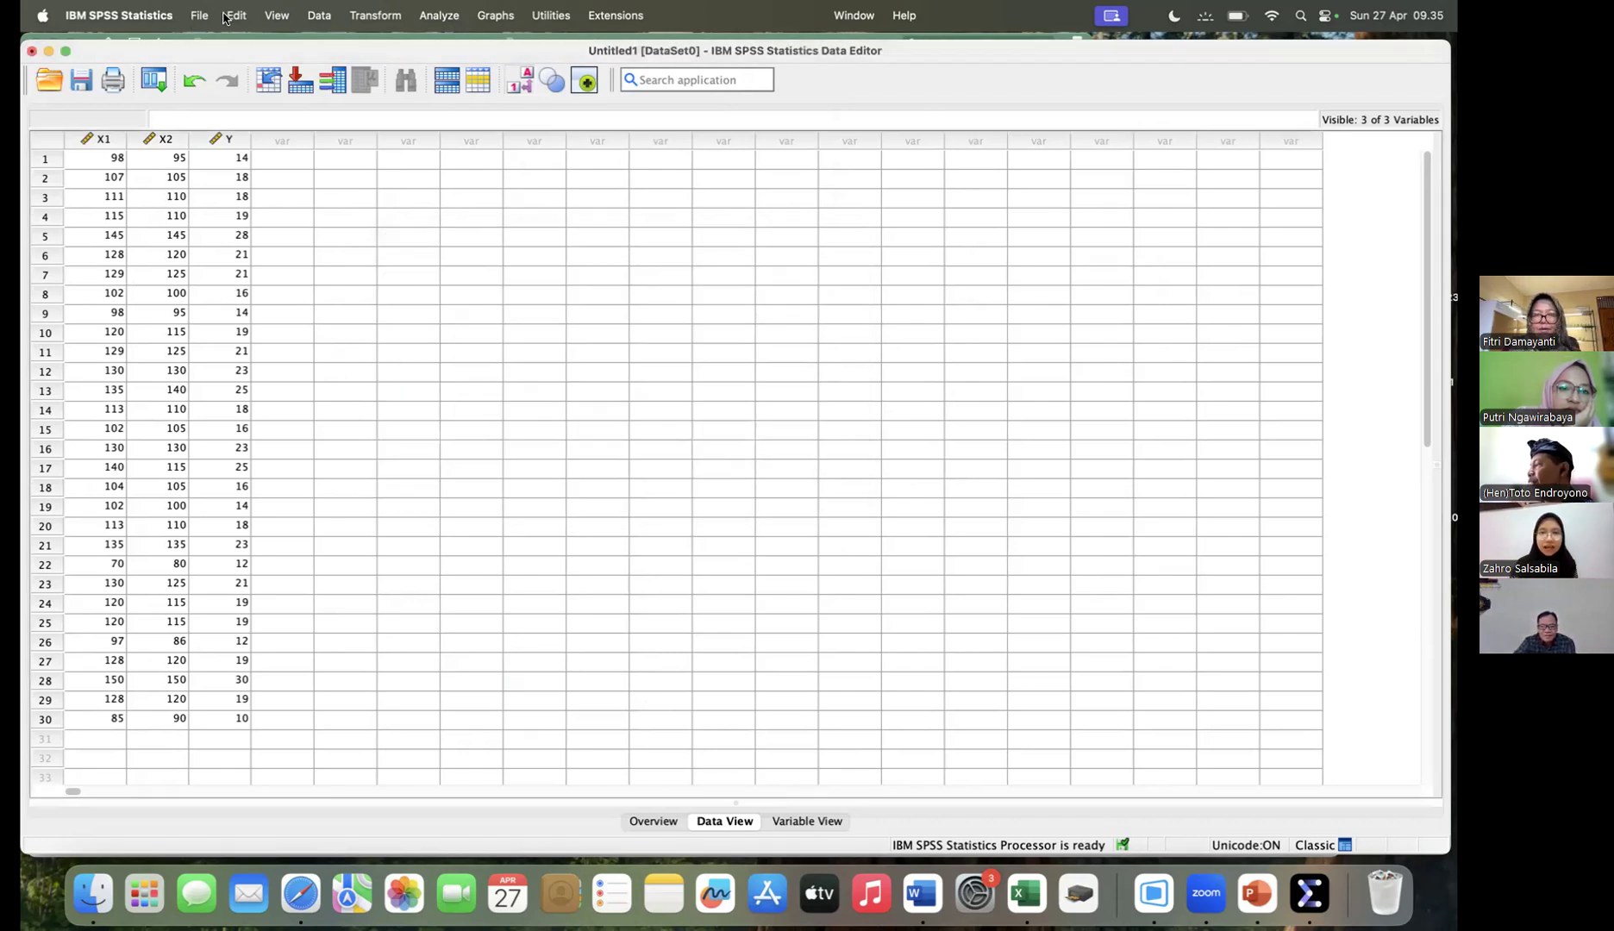
- Start a Frequencies analysis and add Minat Belajar [X1] as the variable to analyze
left_click(435, 17)
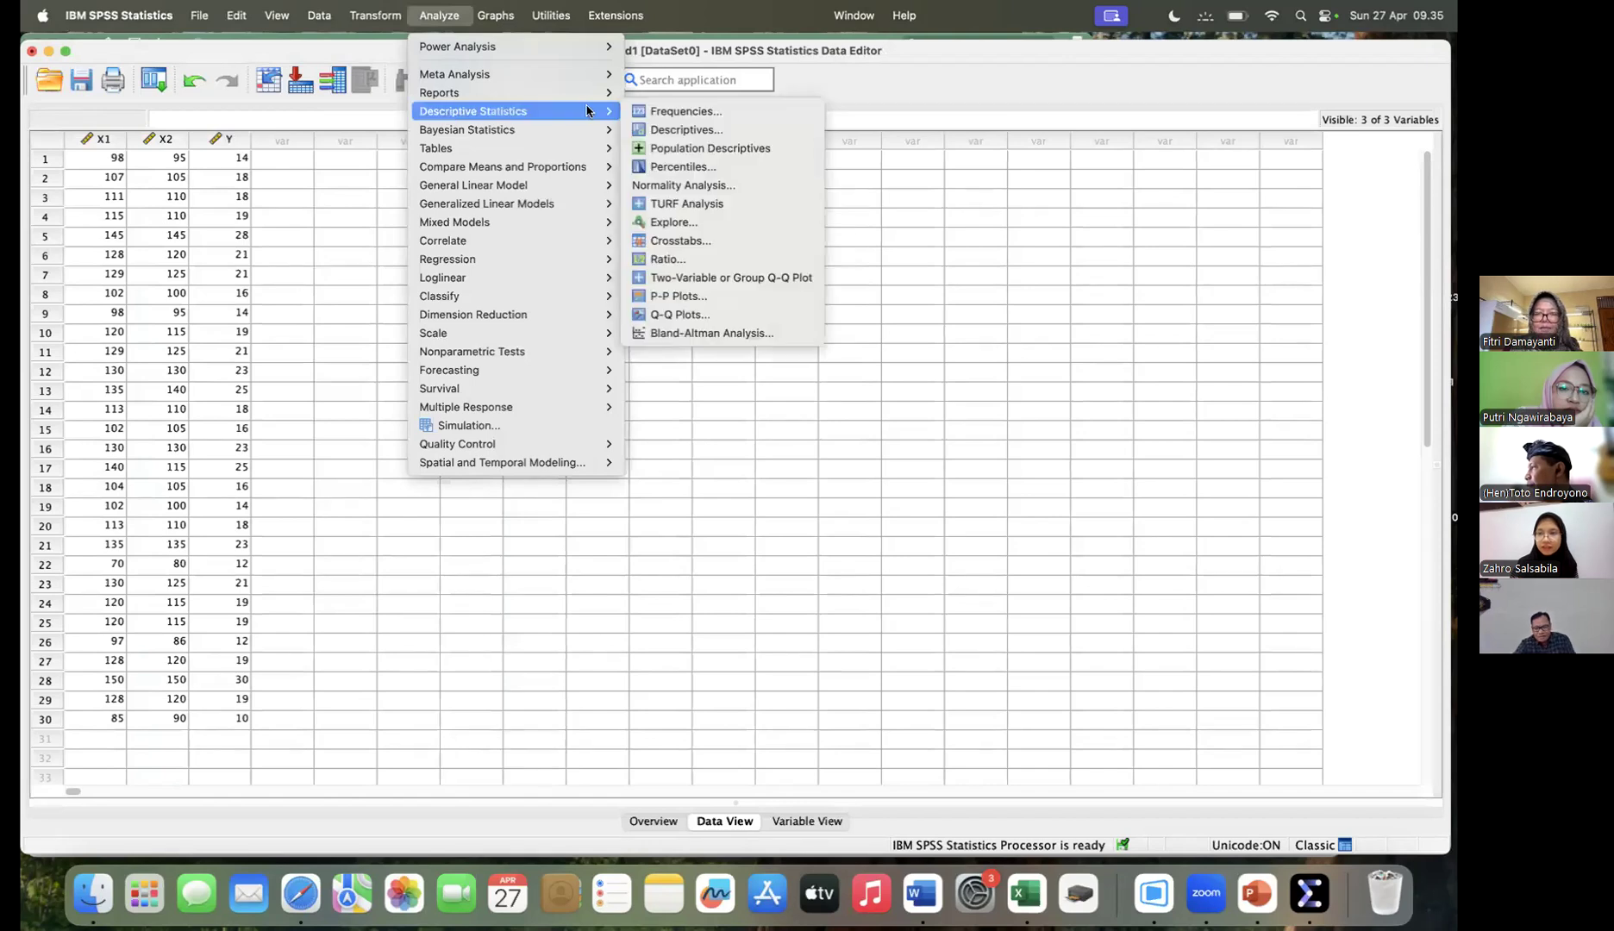
left_click(657, 113)
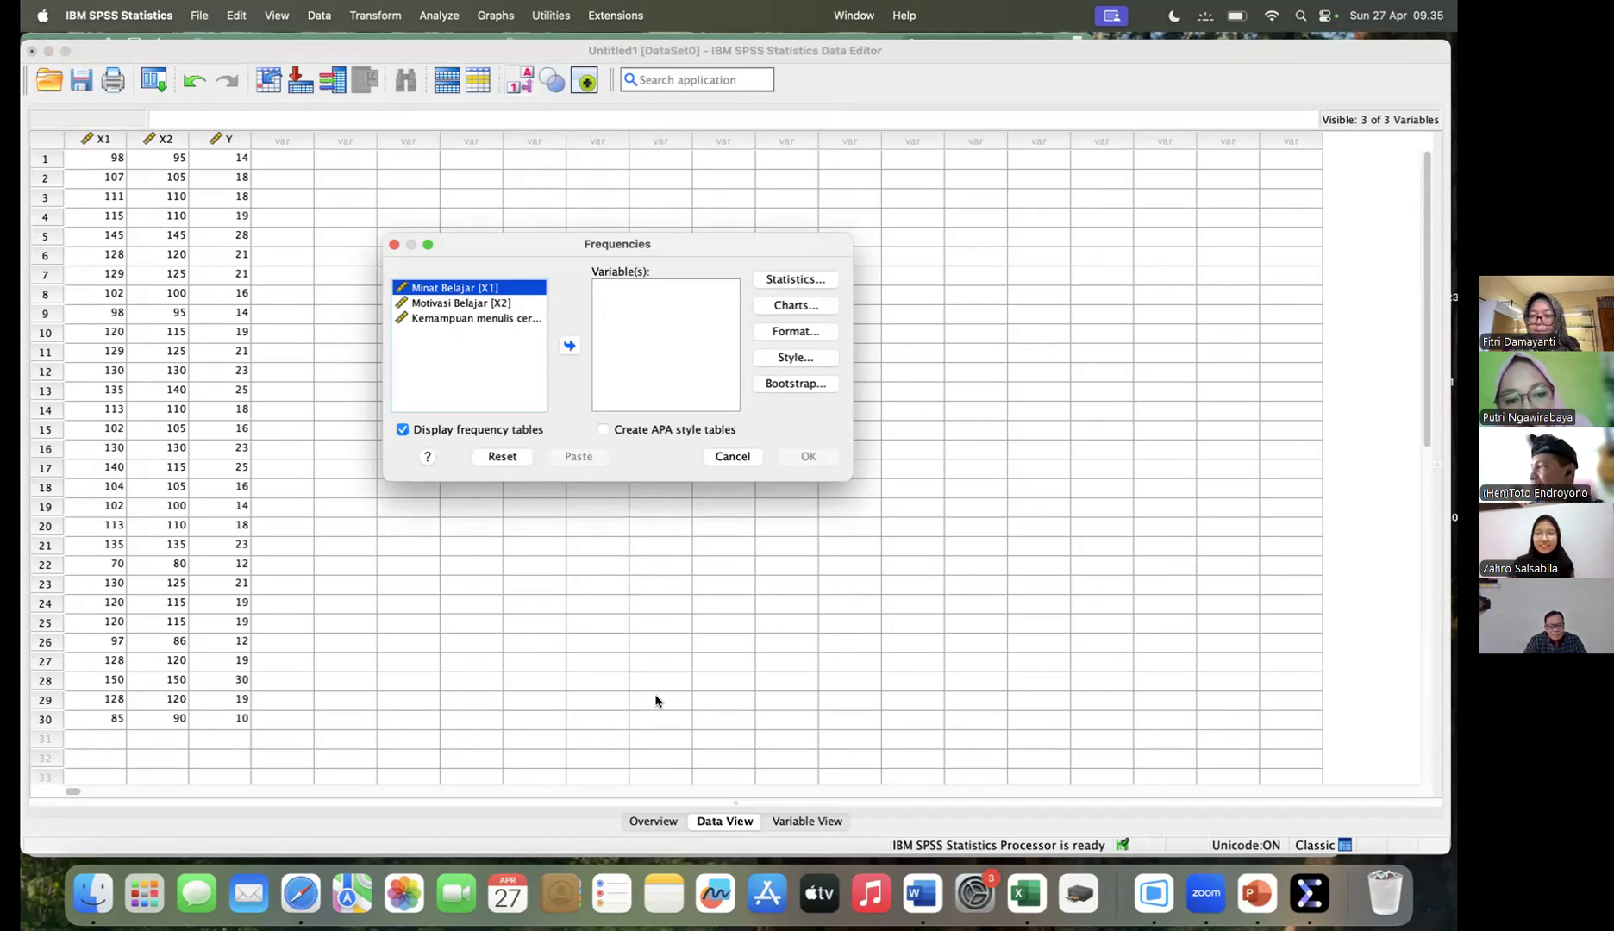
left_click(570, 348)
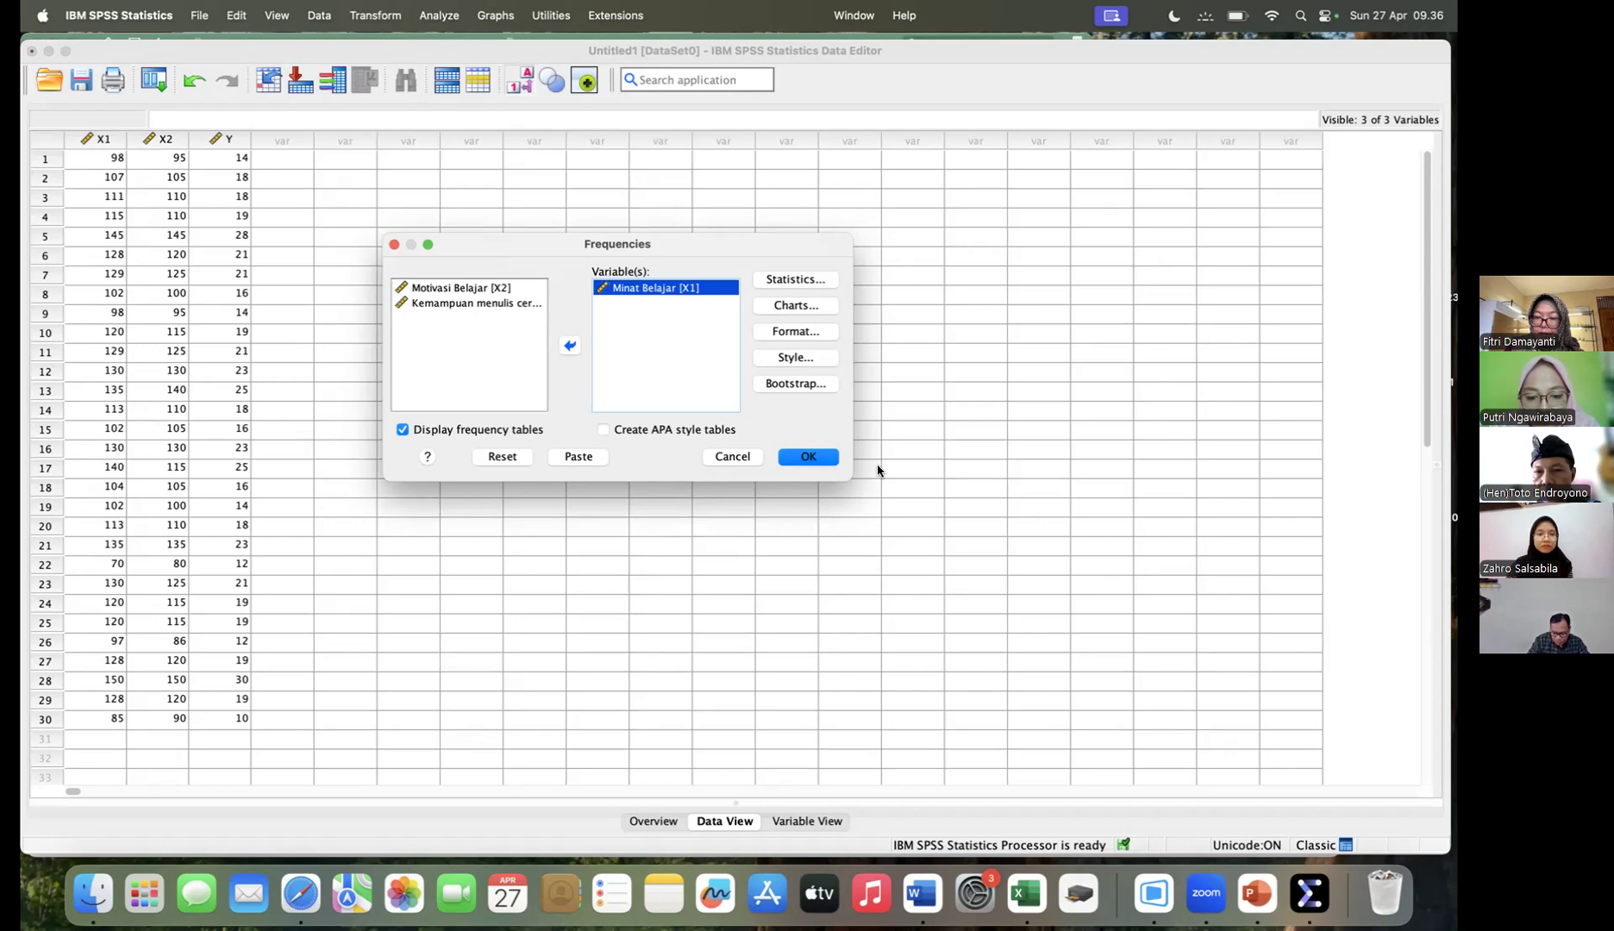
- Include the mean, median, mode, standard deviation, minimum and maximum in the Frequencies statistics
left_click(789, 281)
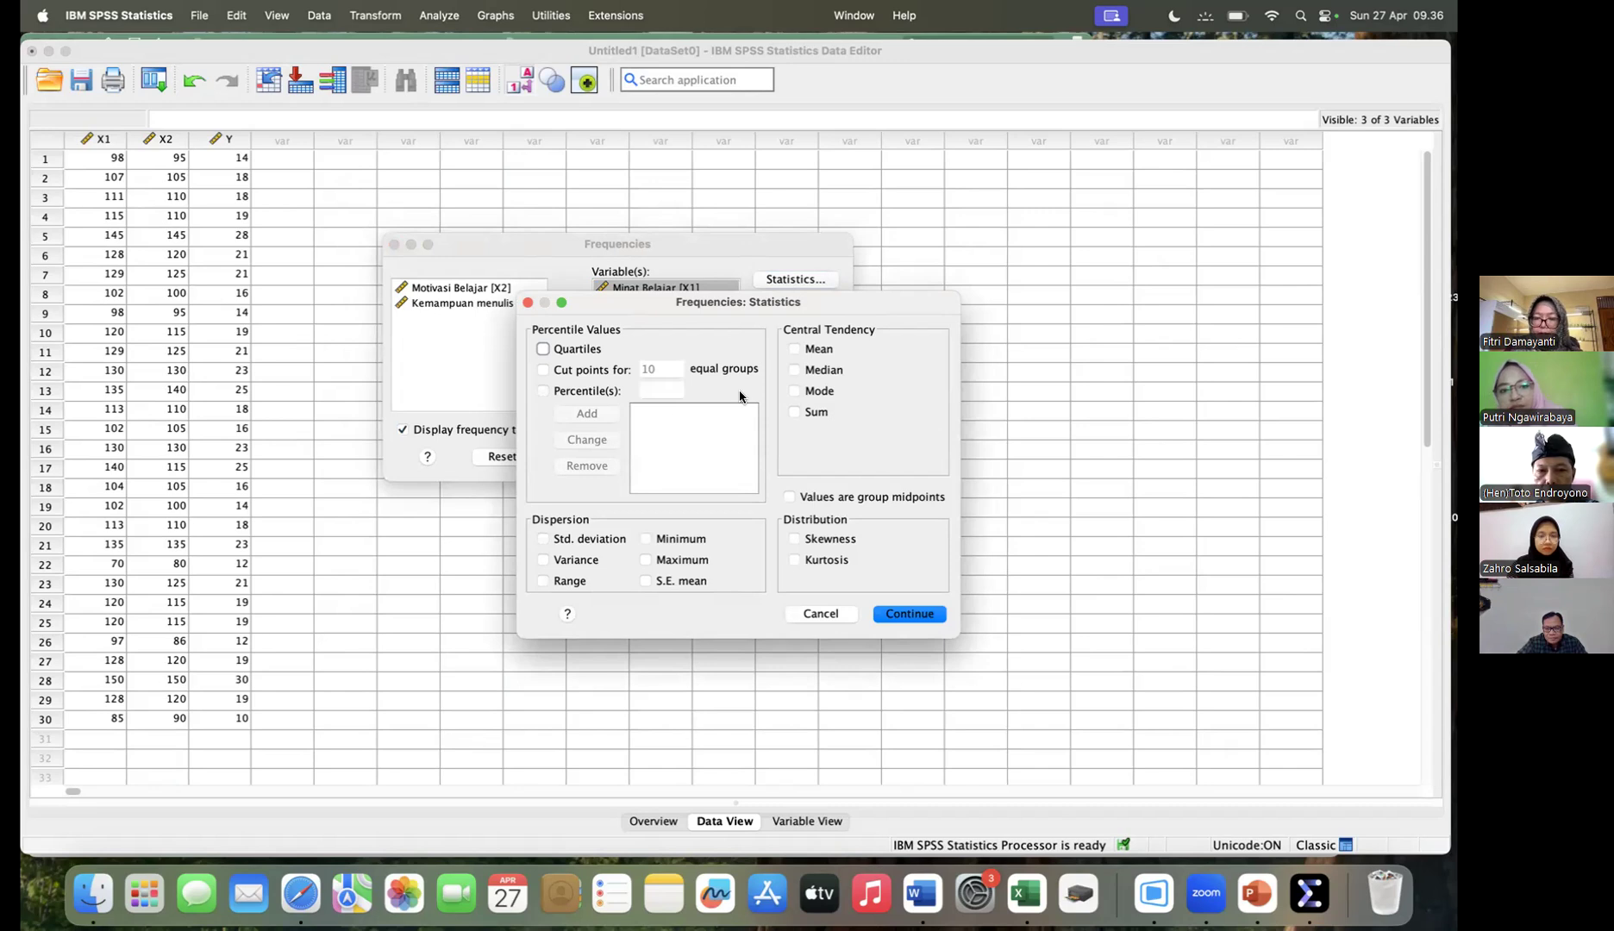
left_click(794, 349)
left_click(794, 369)
left_click(794, 391)
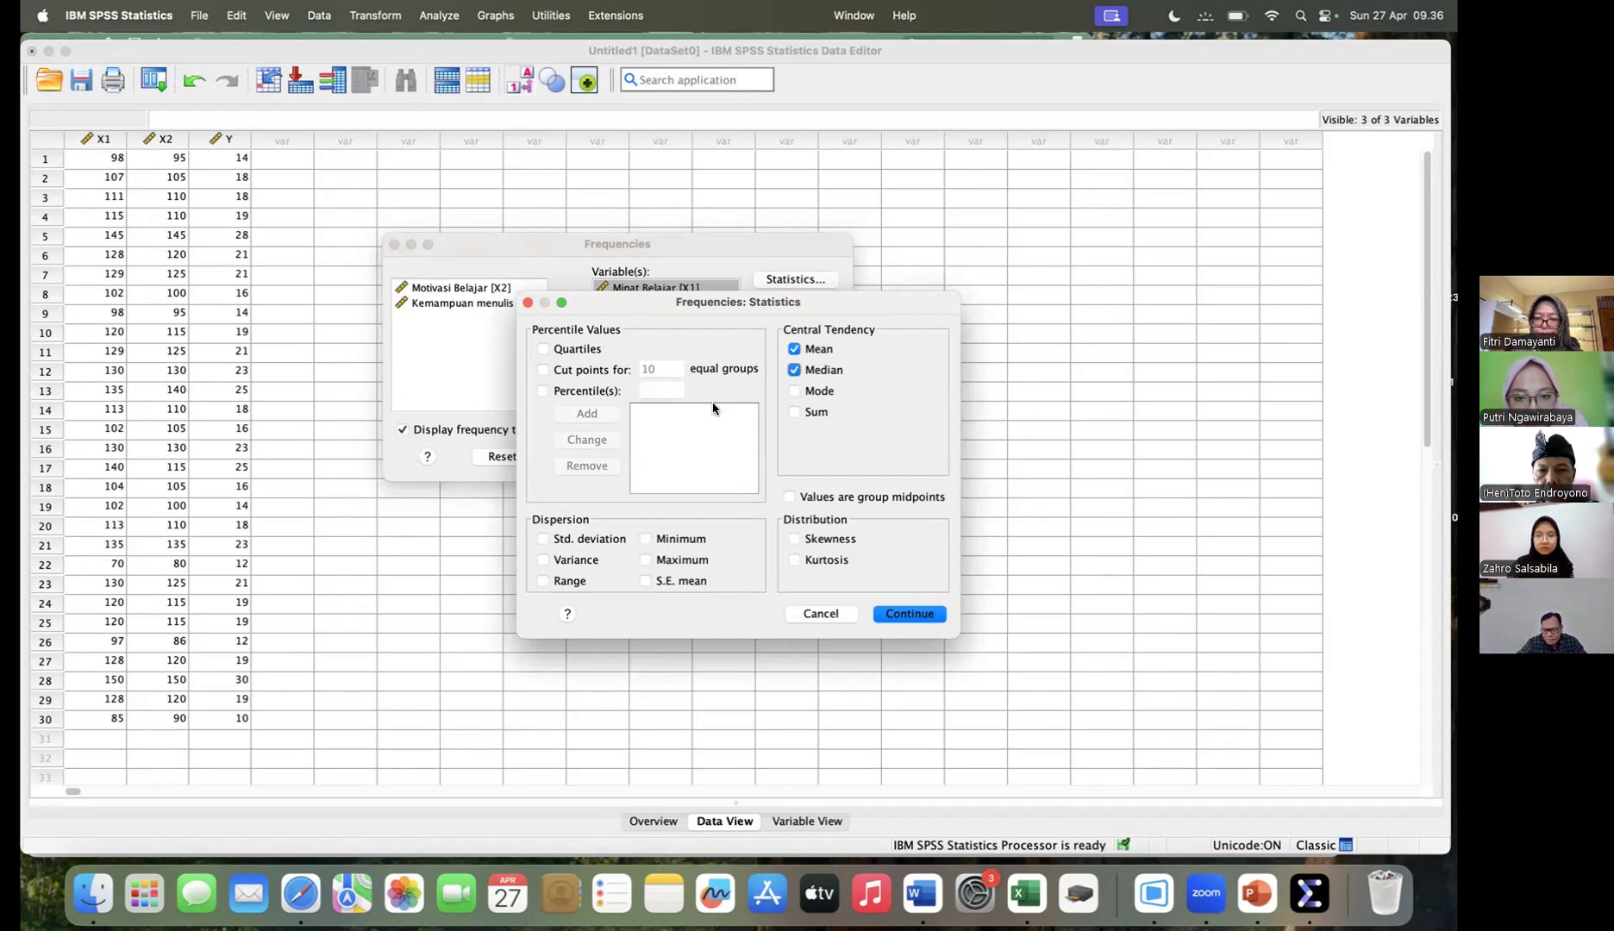
left_click(543, 541)
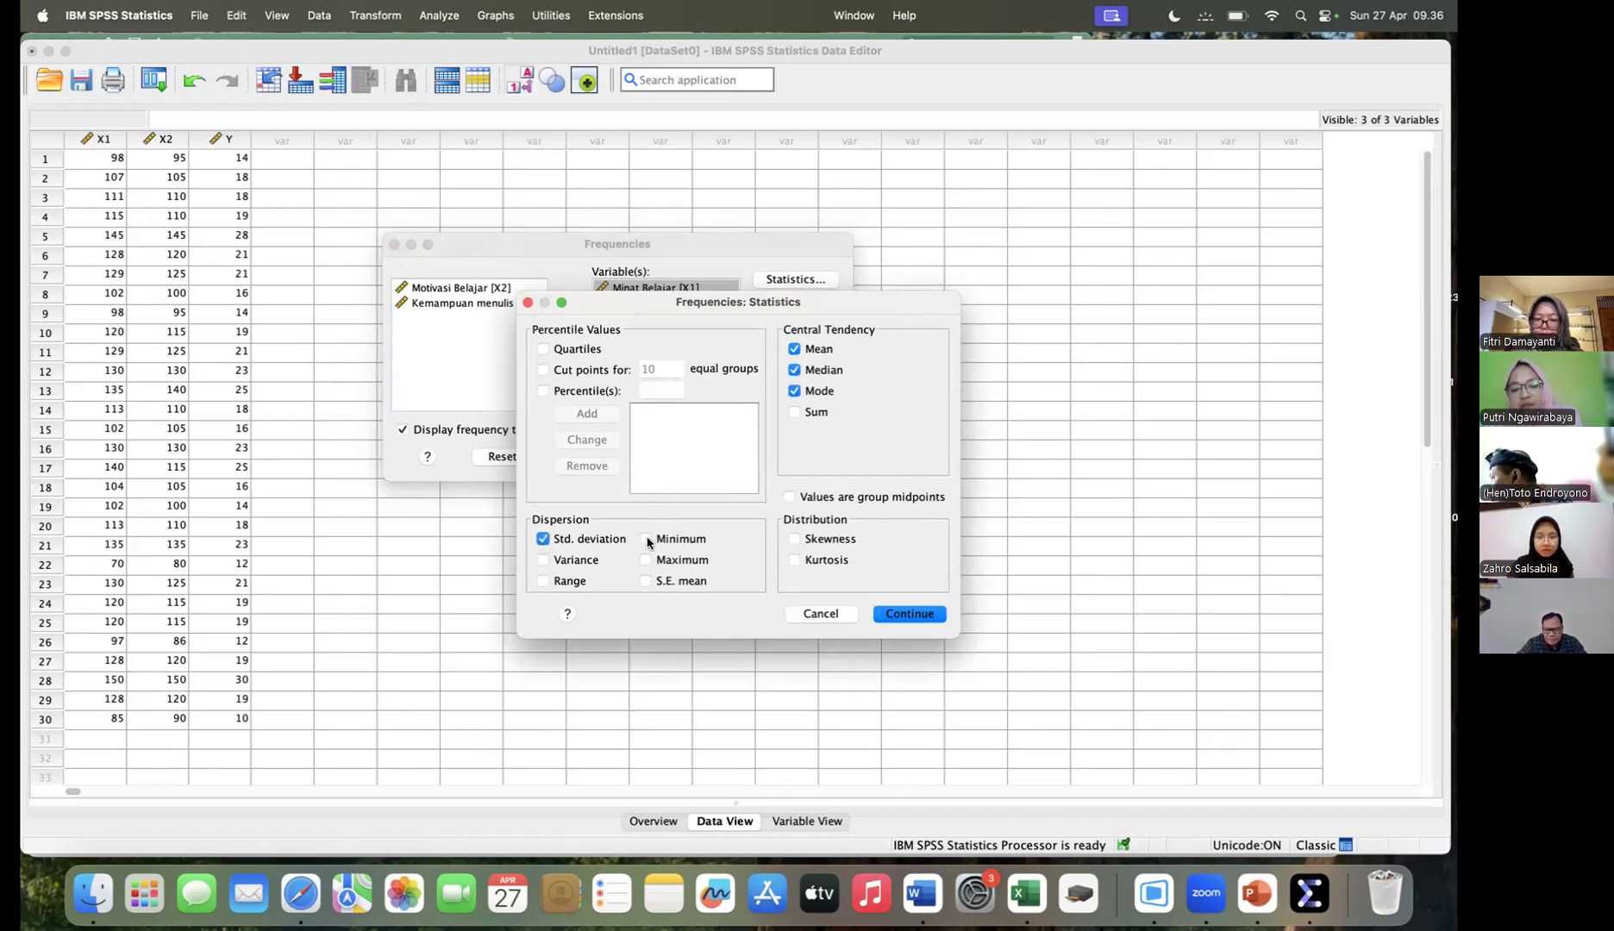
left_click(646, 540)
left_click(646, 560)
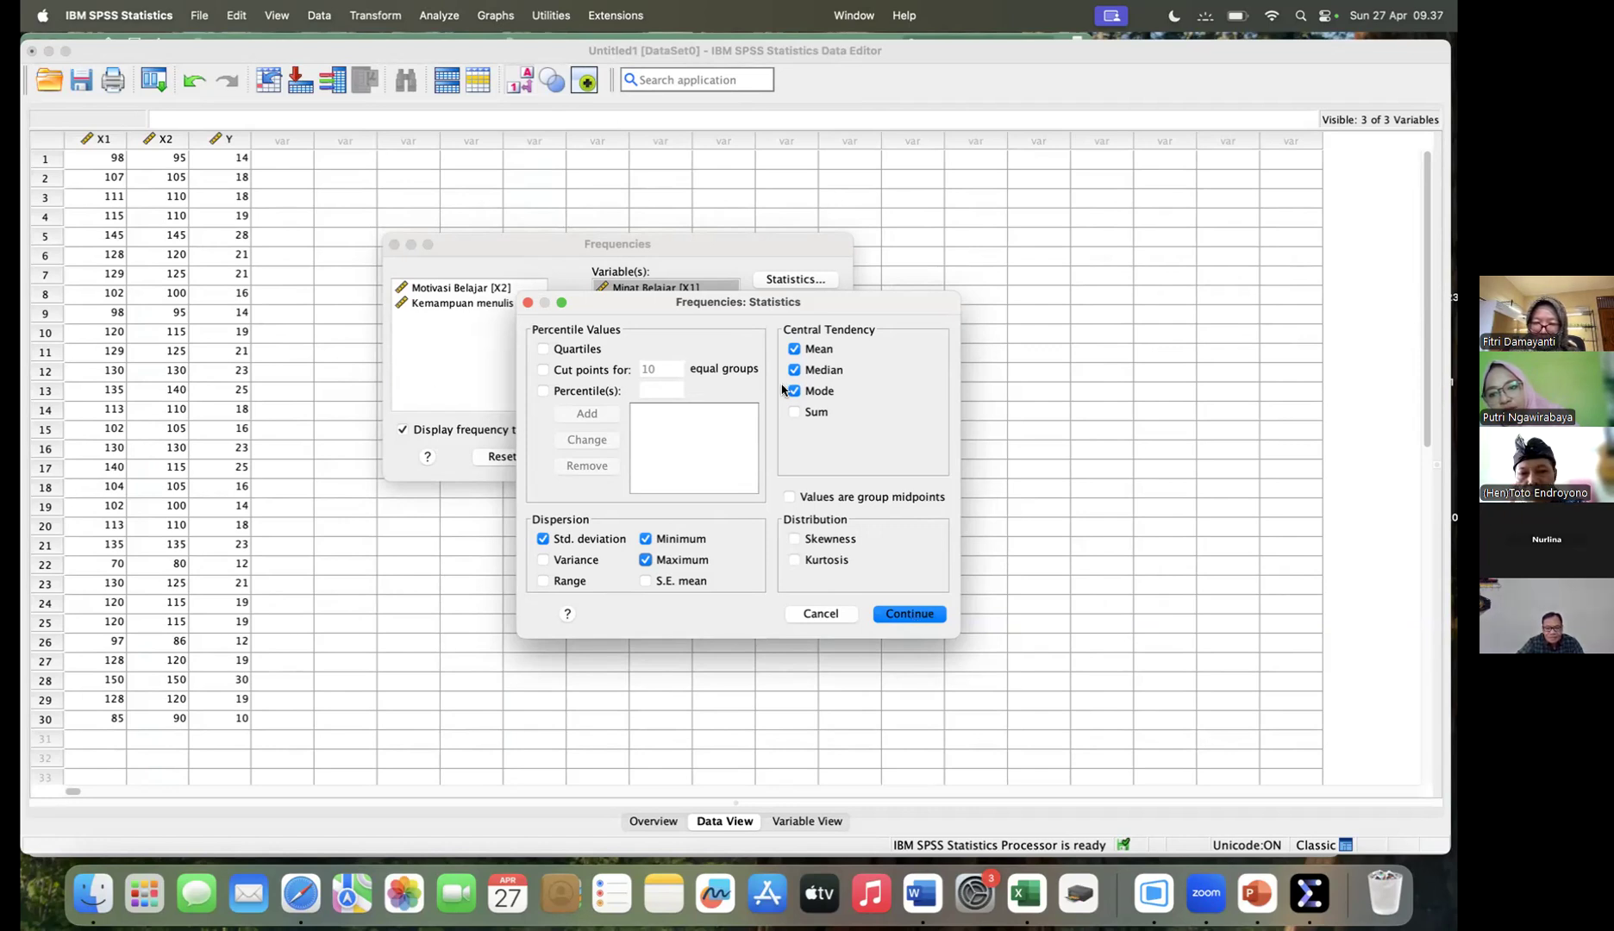
key("Return")
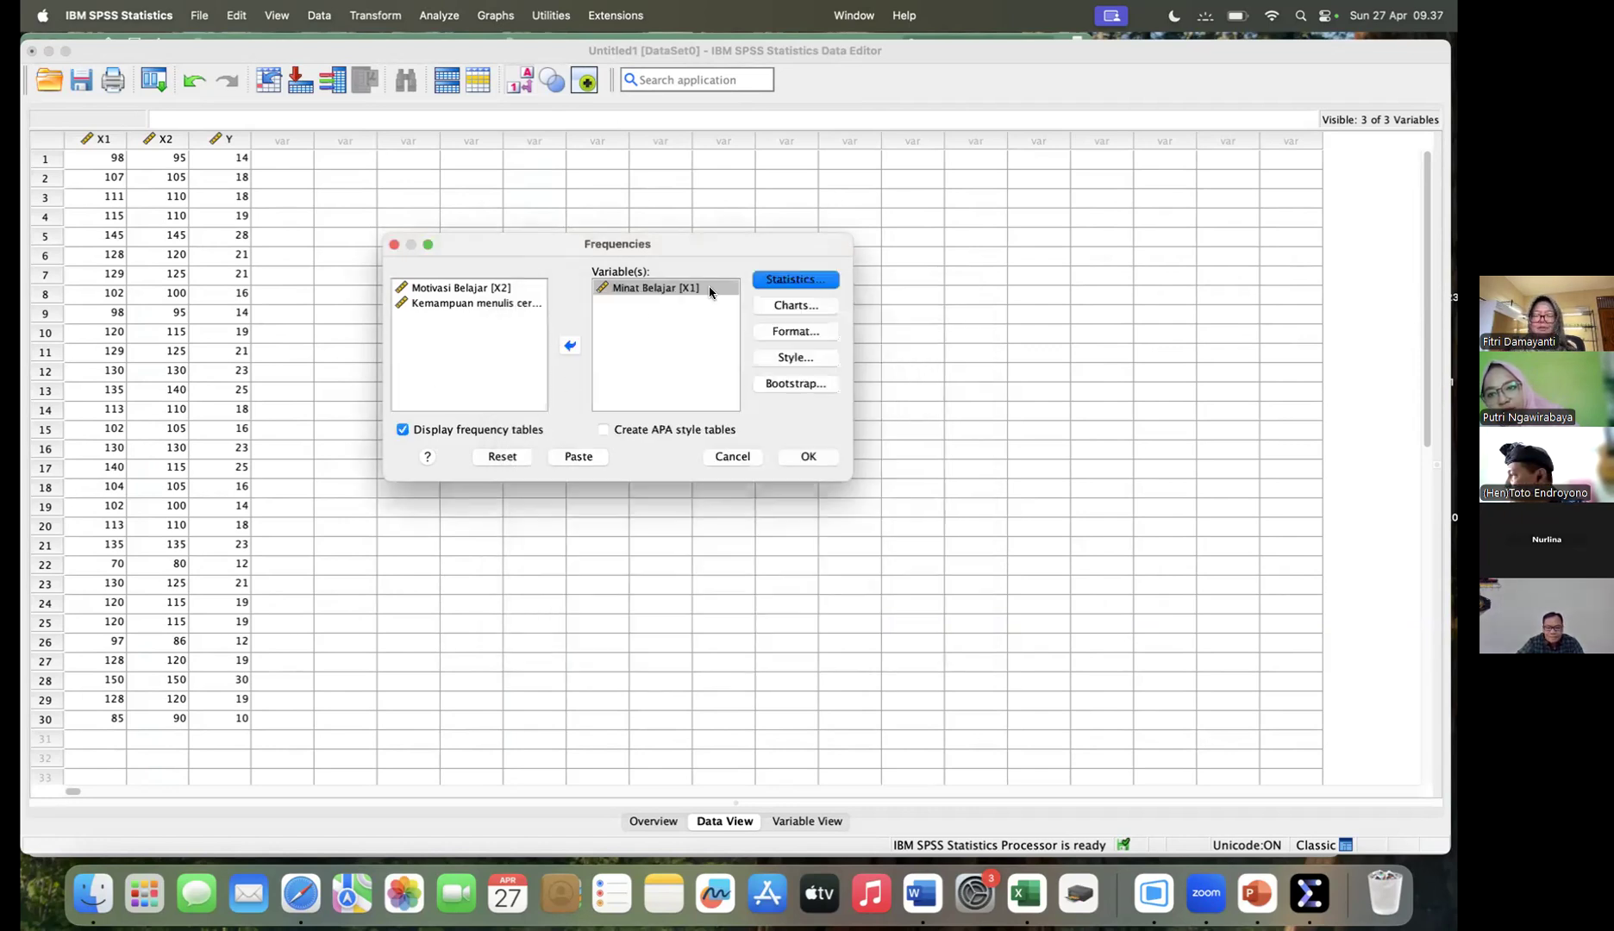
- Add a histogram with a normal curve to the Frequencies analysis and run it
left_click(795, 307)
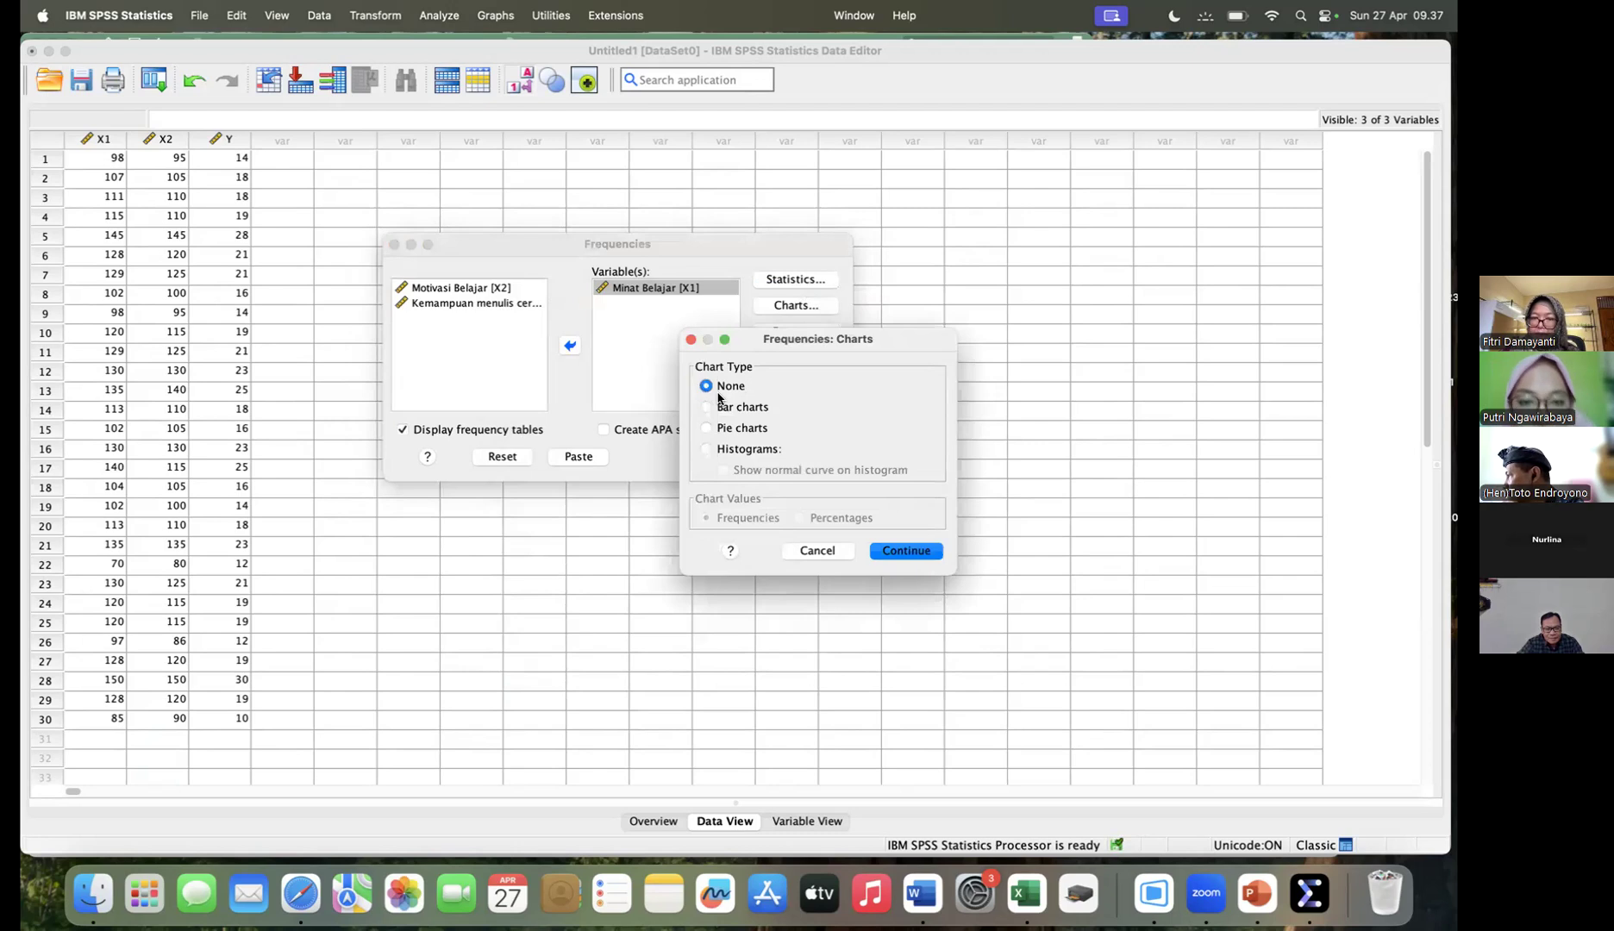
left_click(706, 449)
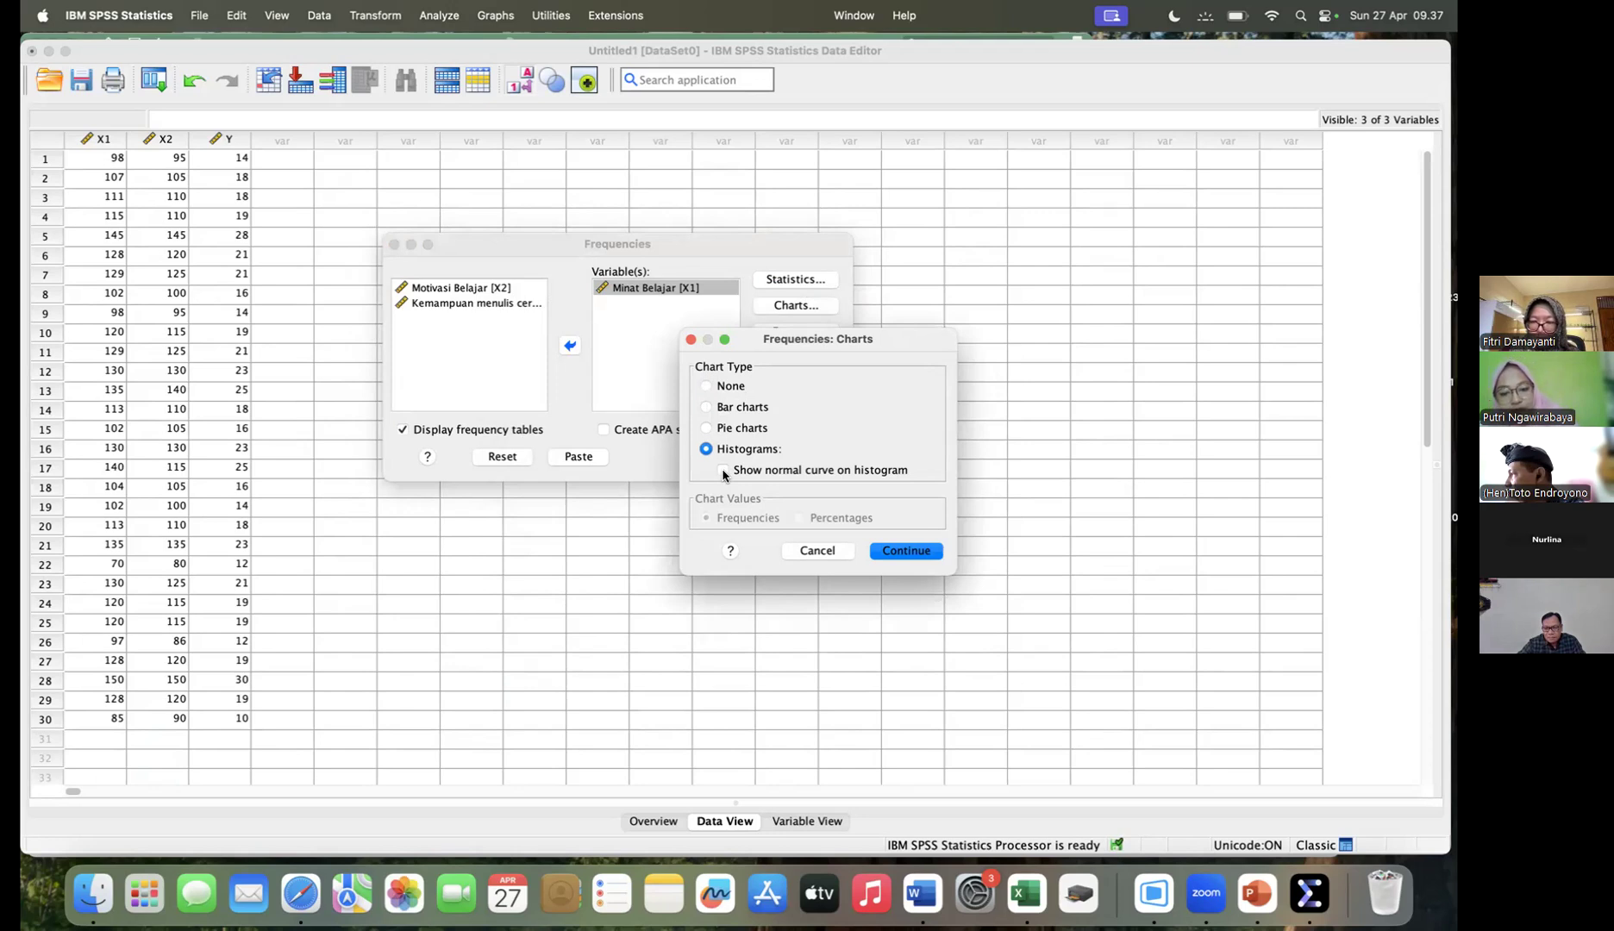
left_click(723, 471)
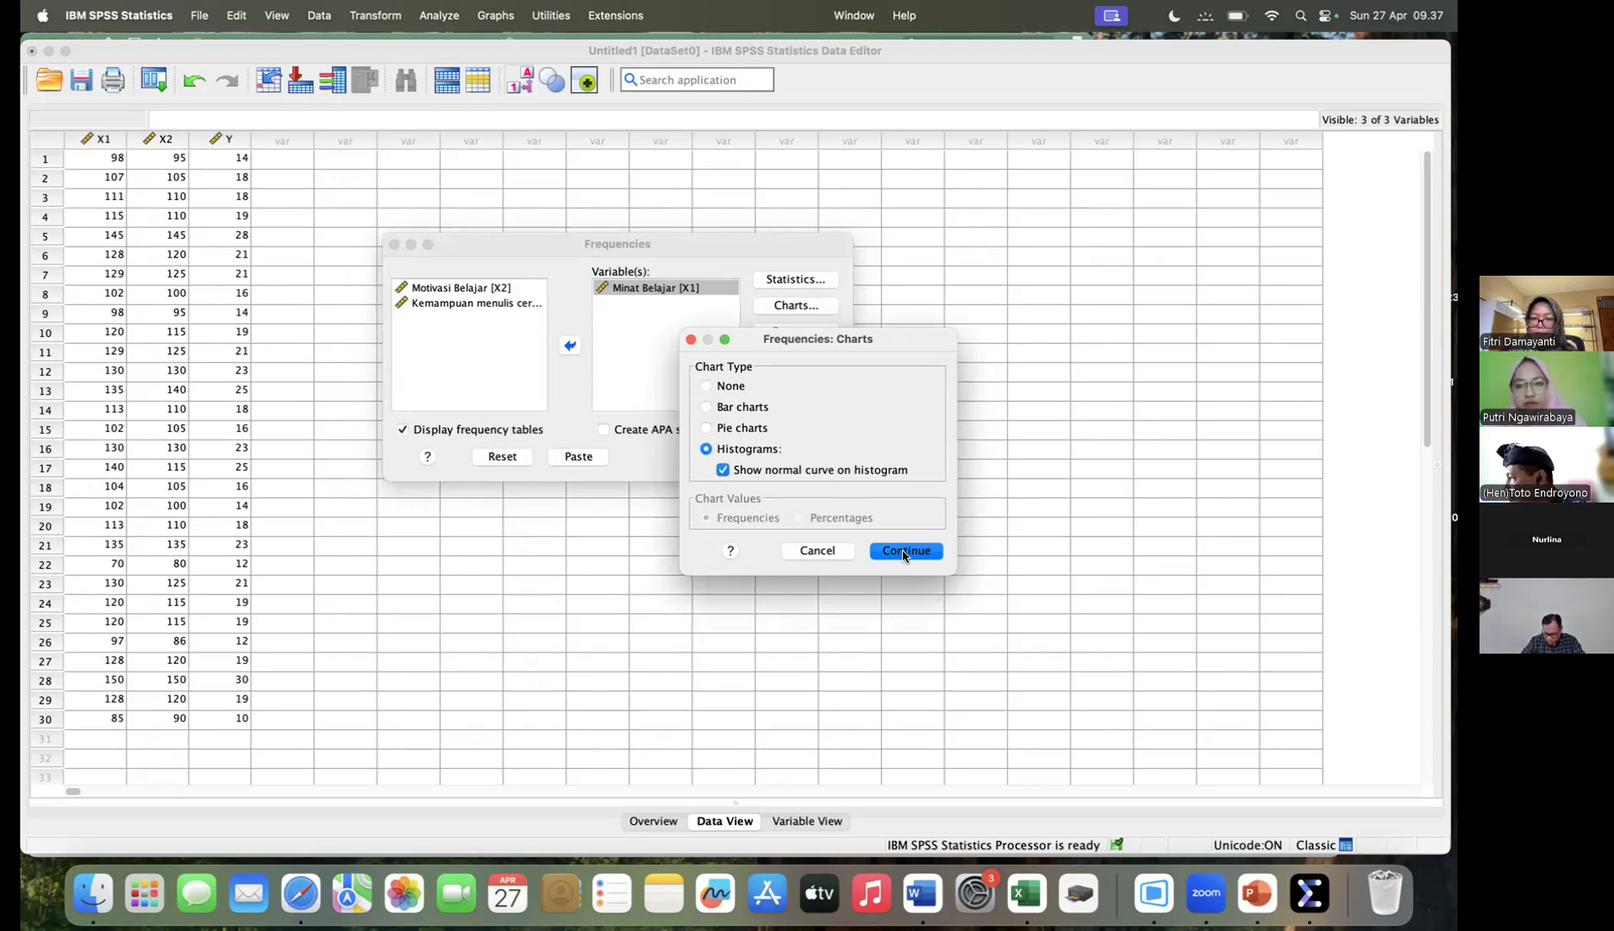
key("Return")
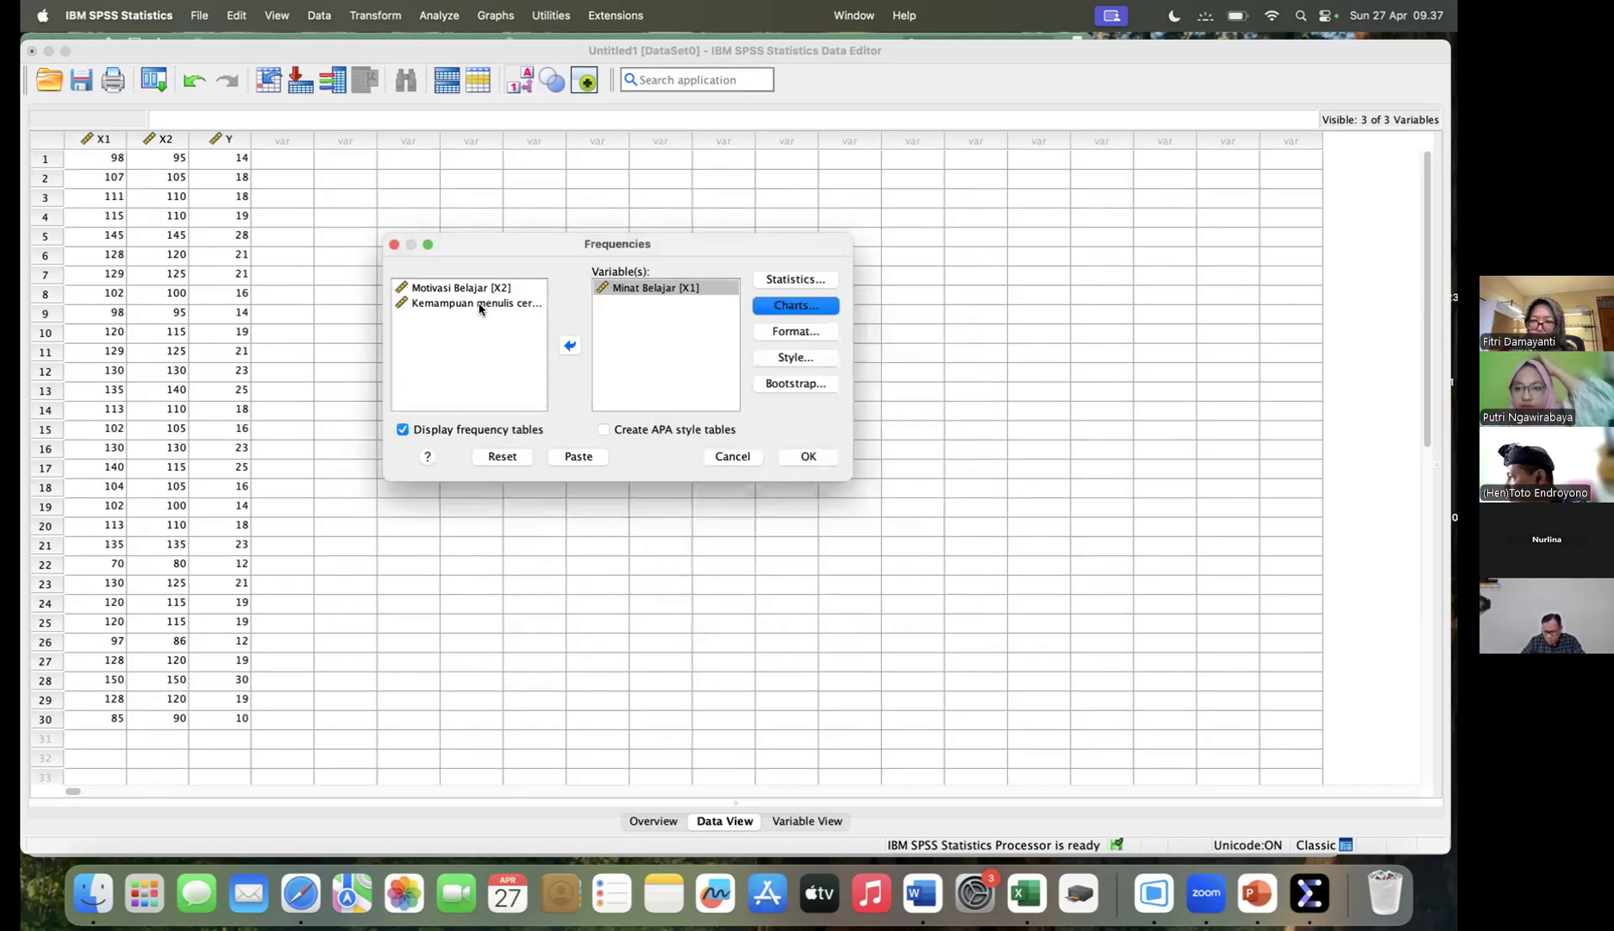
left_click(808, 456)
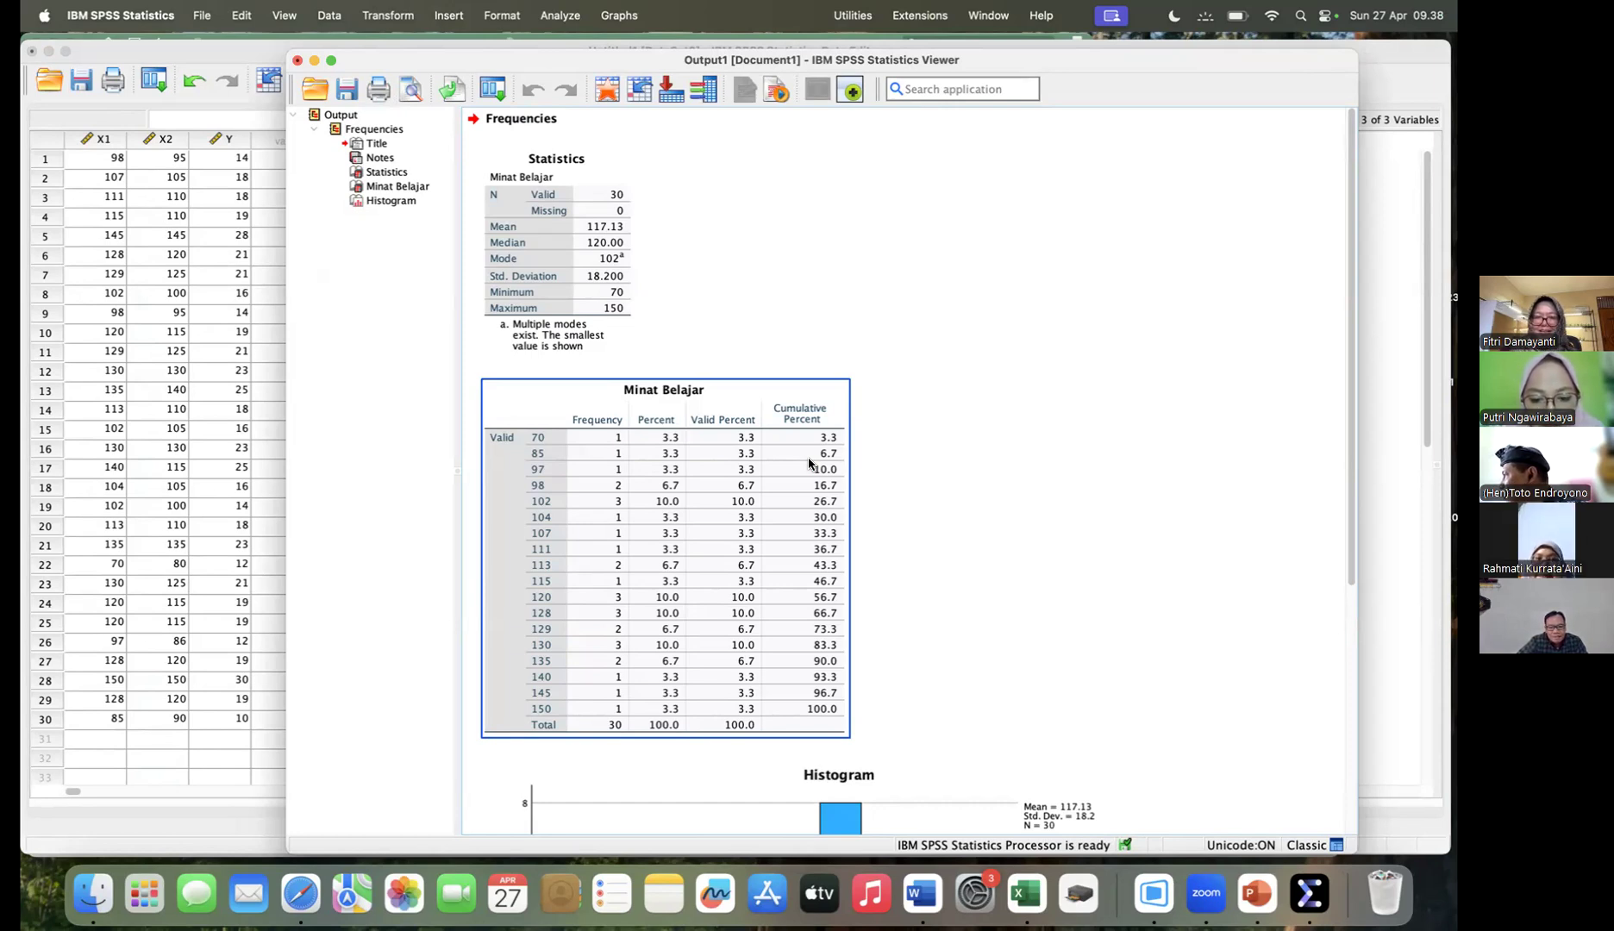
- Examine the Statistics table and the frequency table for Minat Belajar in the output
left_click(801, 294)
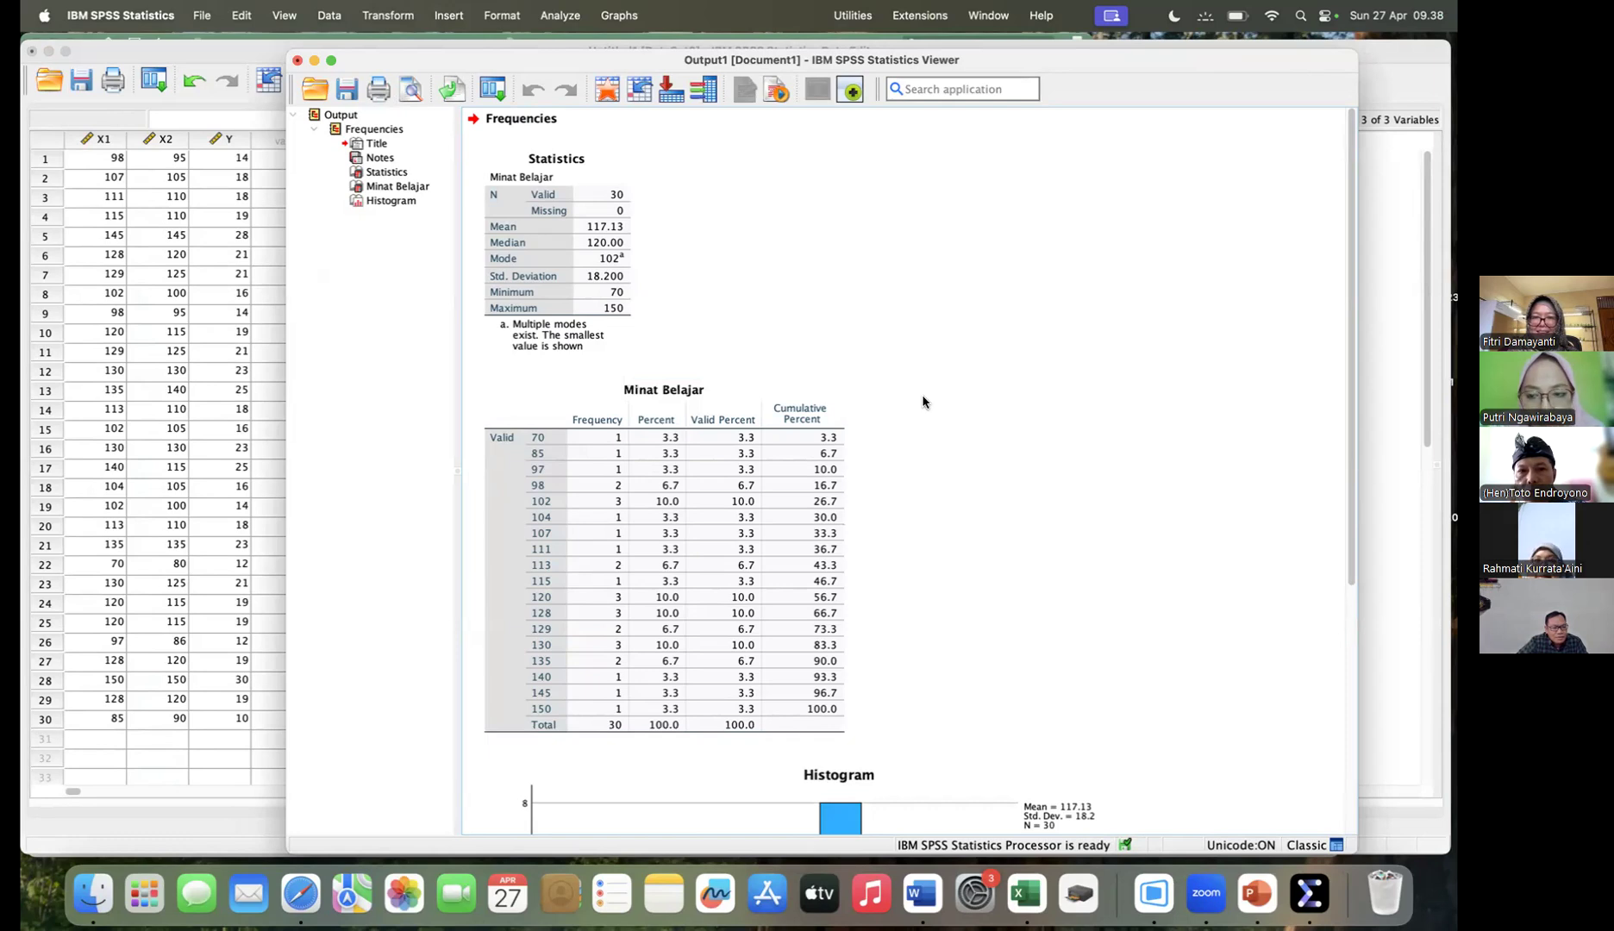
scroll(924, 403, "down", 3)
scroll(925, 403, "up", 3)
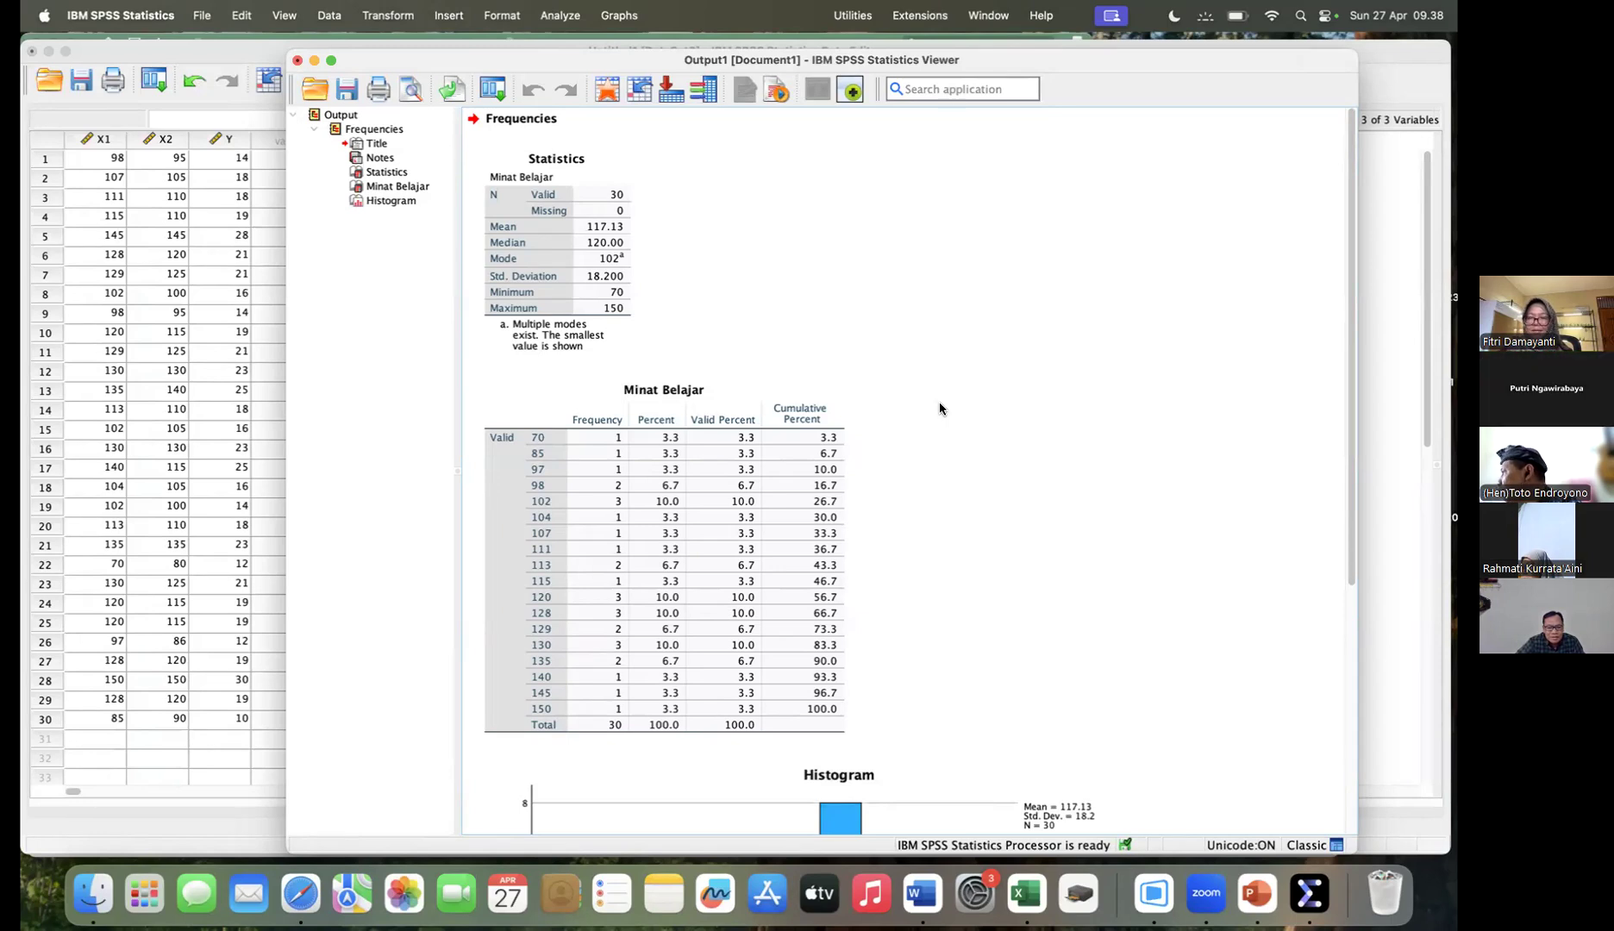
left_click(656, 301)
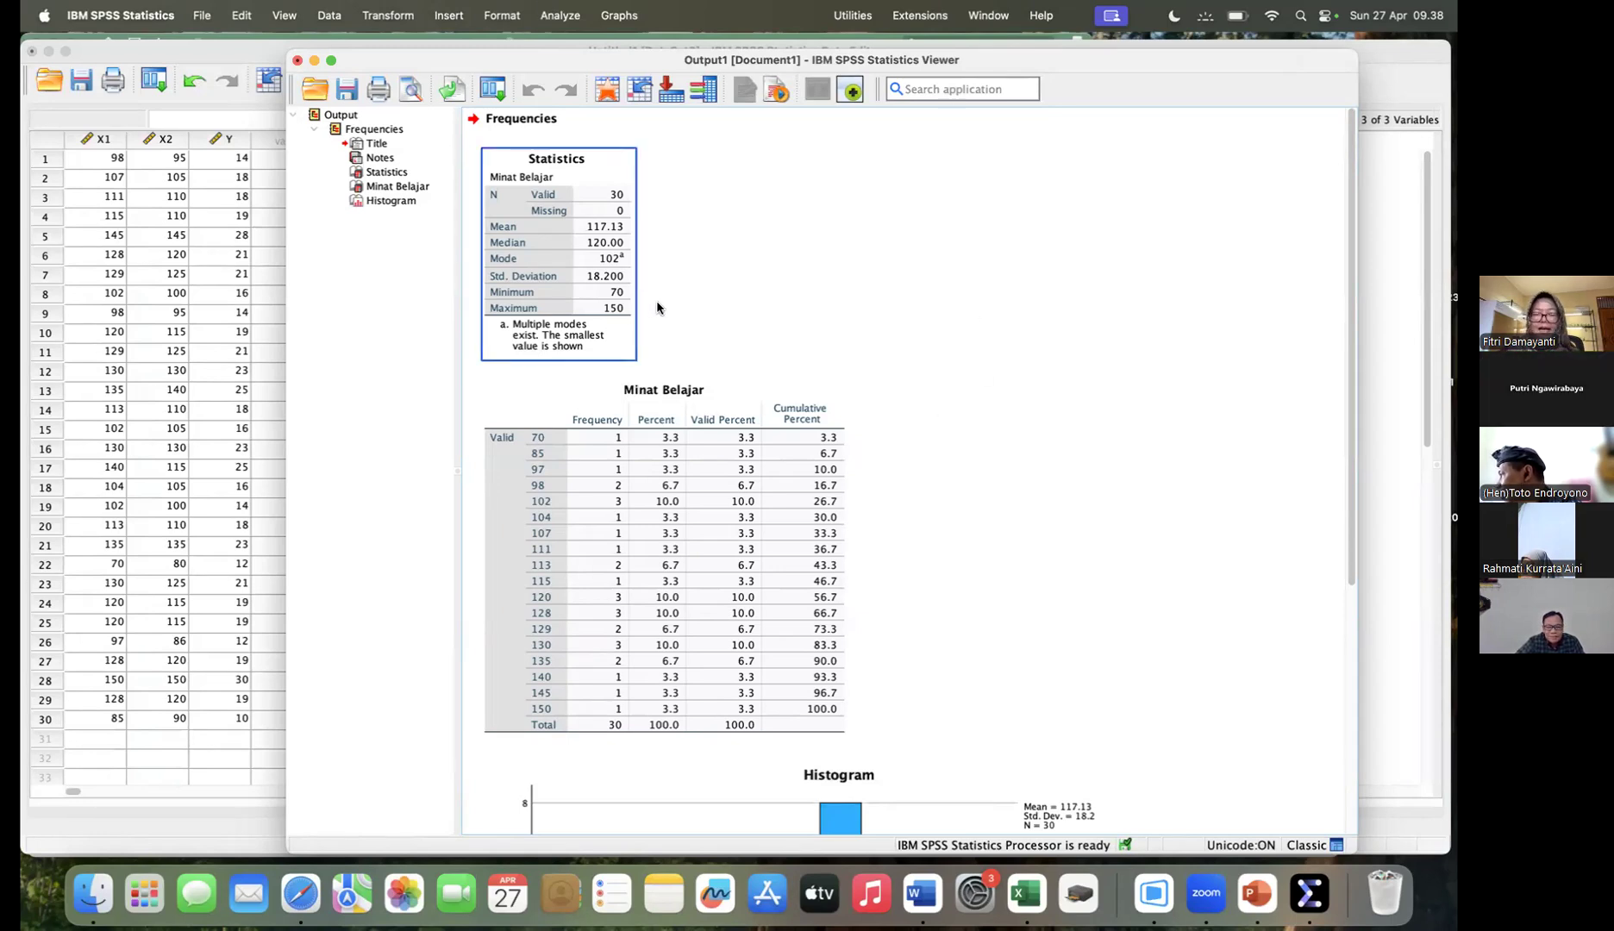
left_click(757, 513)
left_click(725, 262)
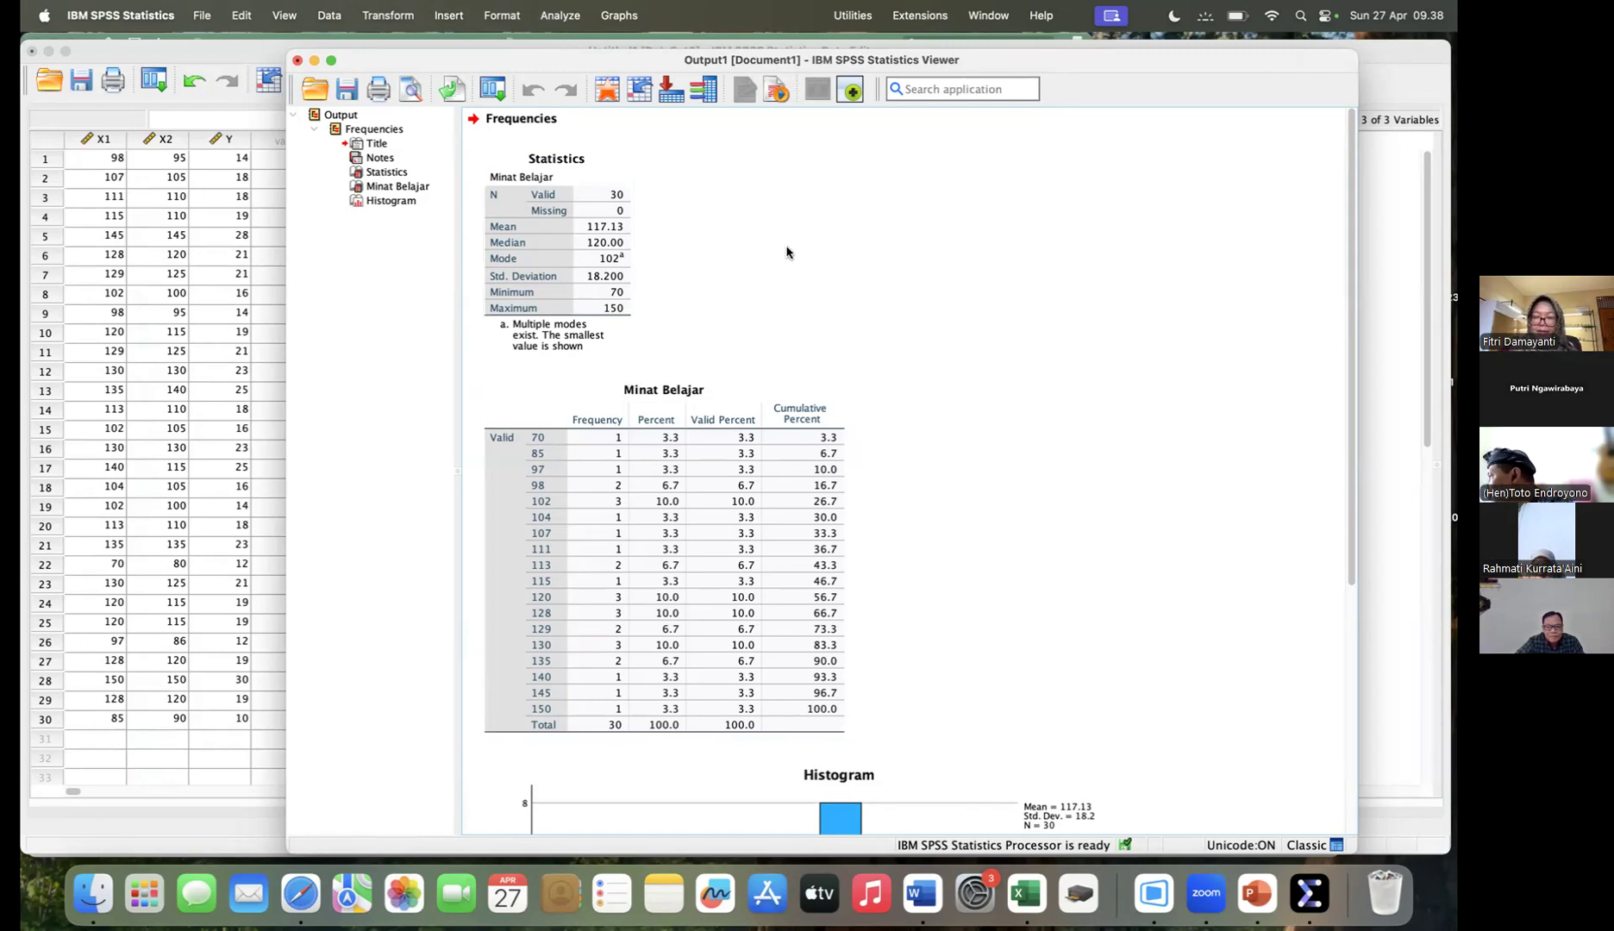
left_click(498, 204)
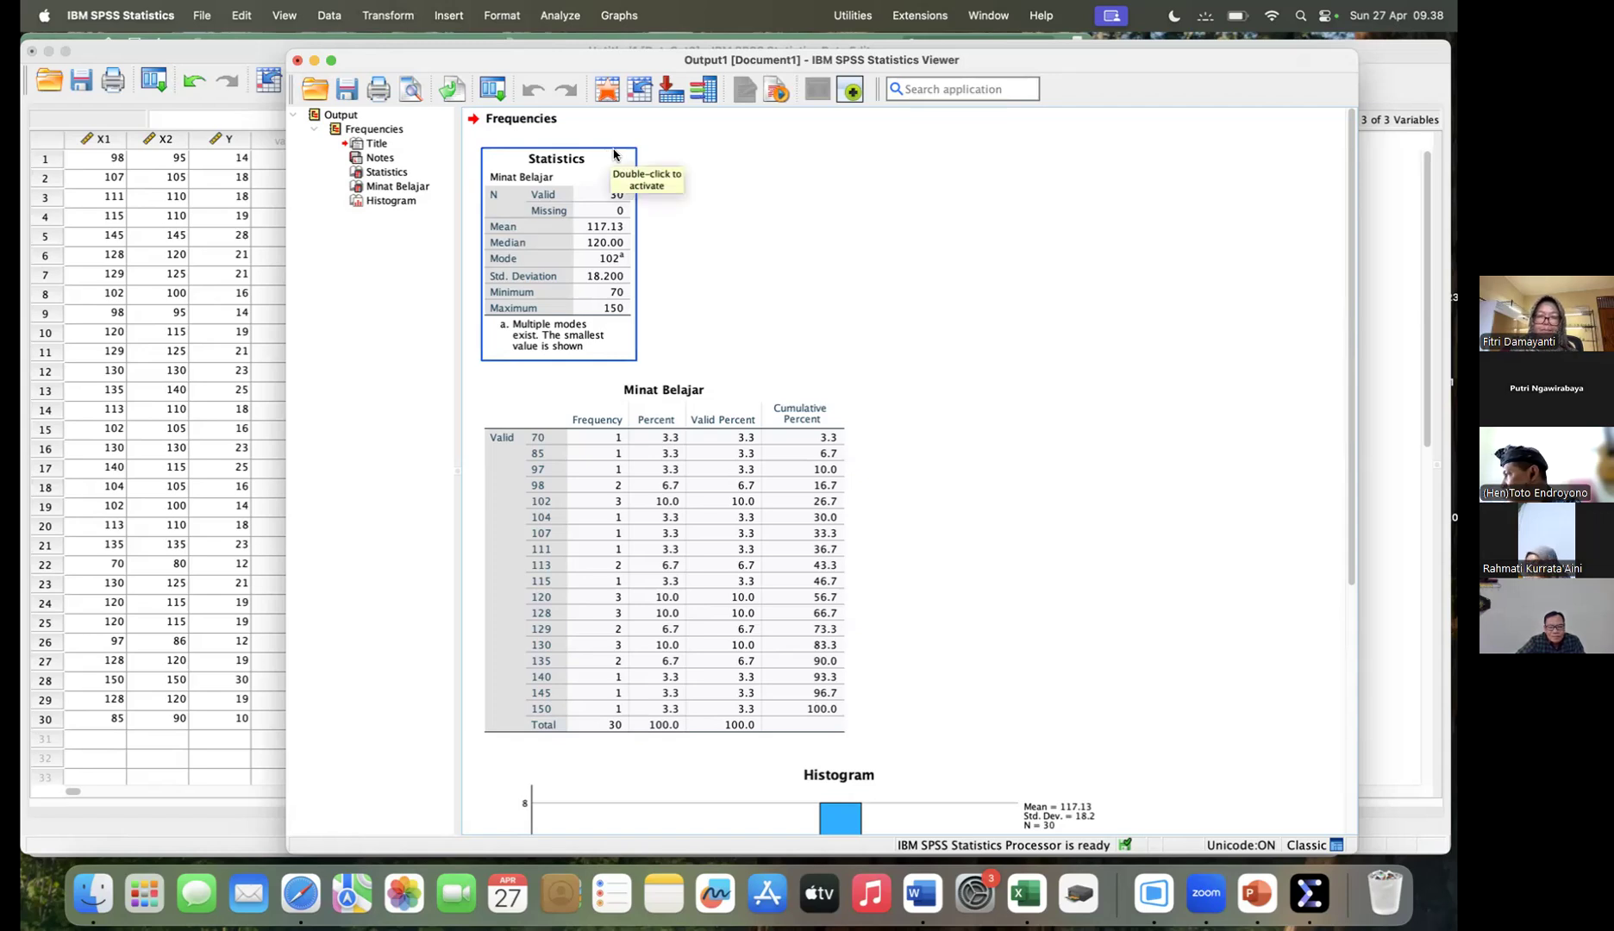
left_click(709, 199)
left_click(625, 197)
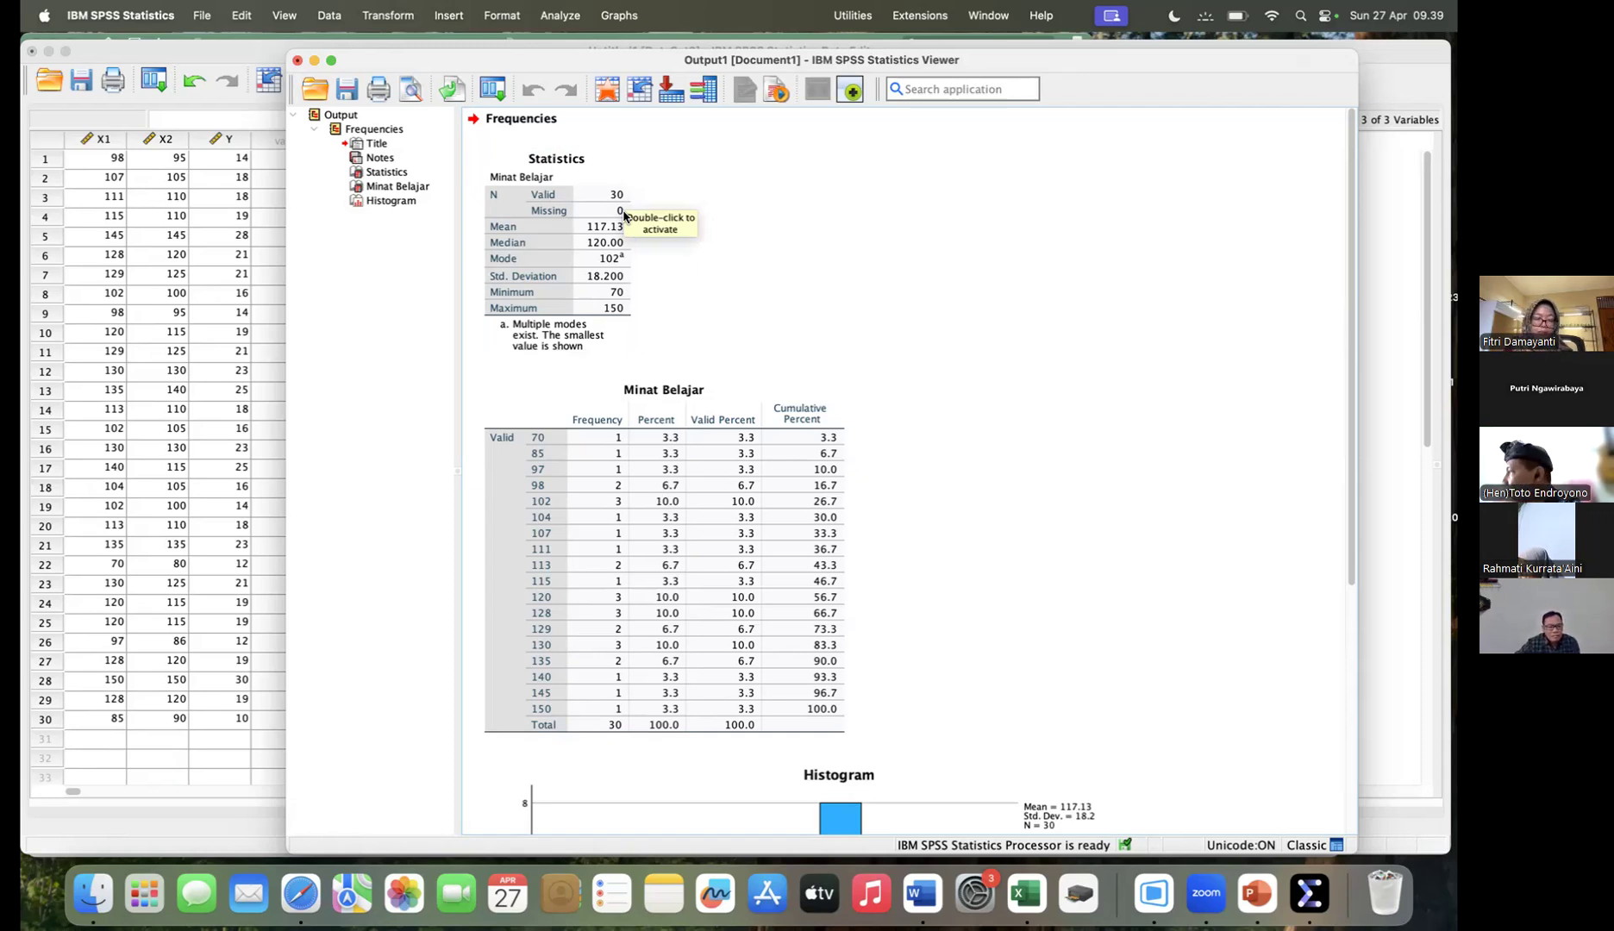
- Examine the frequency table and the histogram with its normal curve for Minat Belajar in the output
left_click(624, 215)
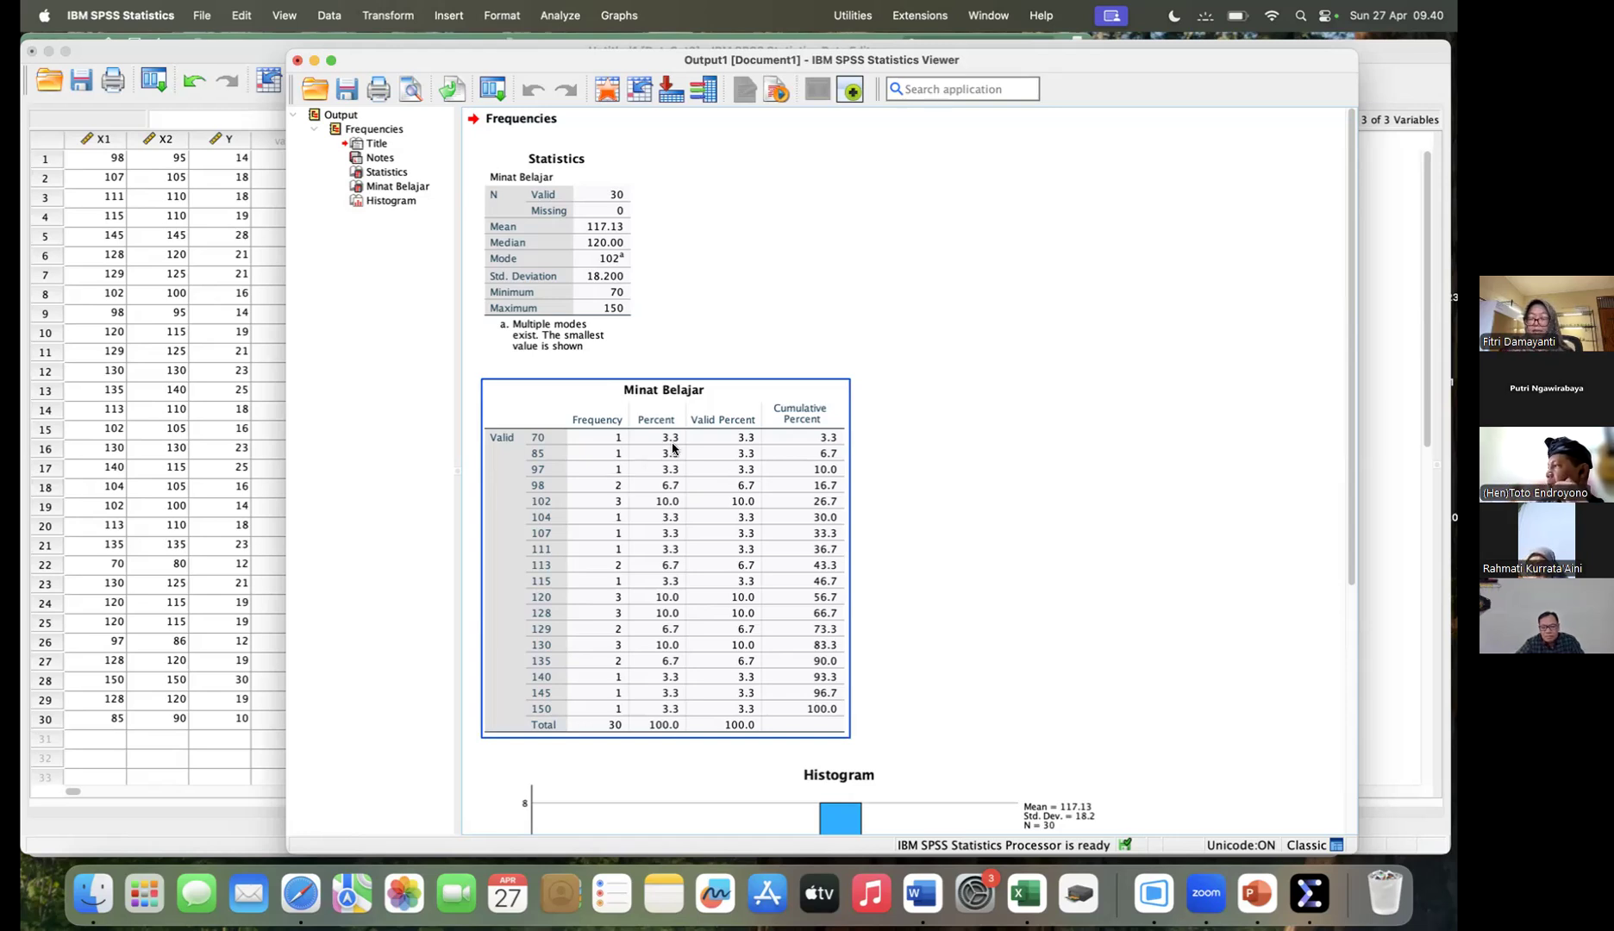
left_click(936, 513)
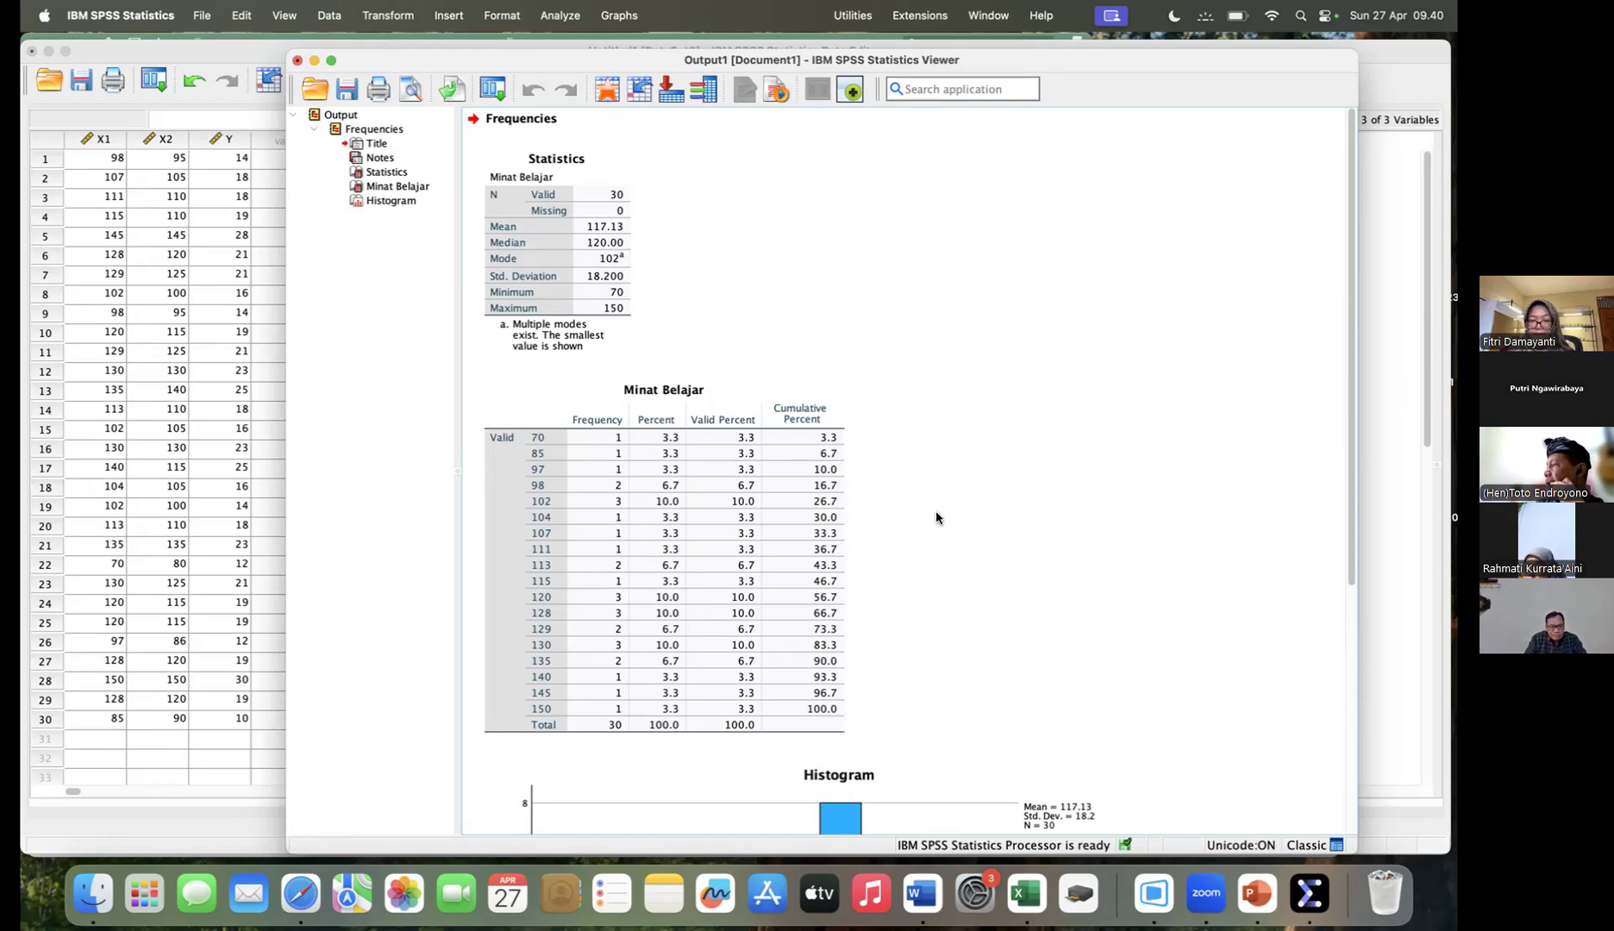
scroll(935, 513, "down", 5)
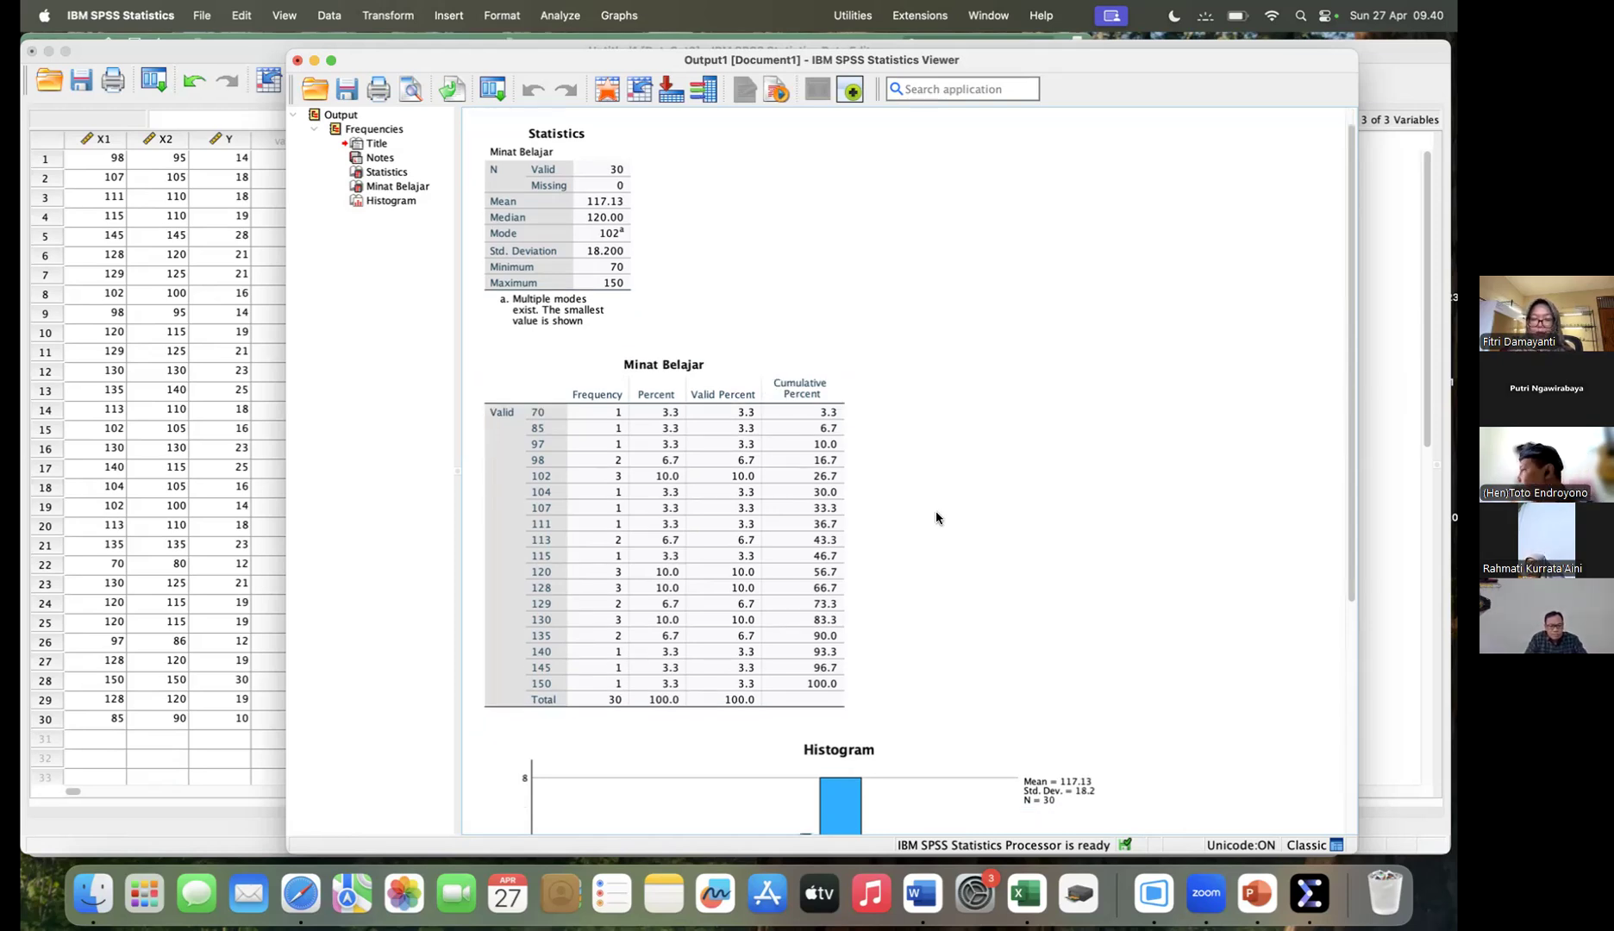
left_click(935, 513)
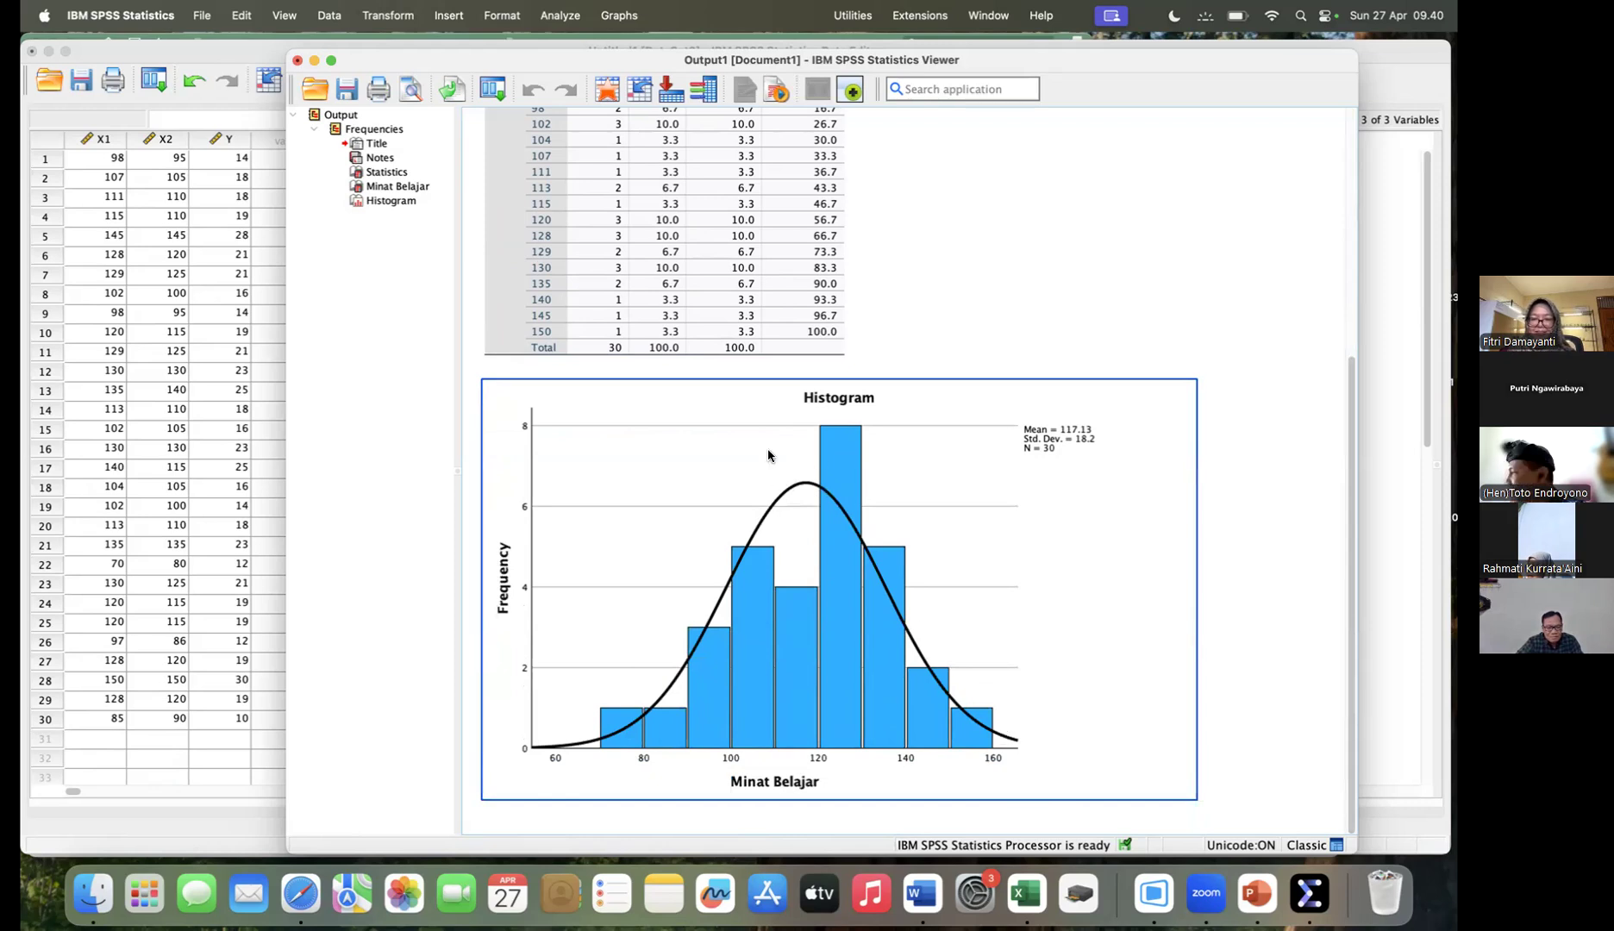
left_click(915, 311)
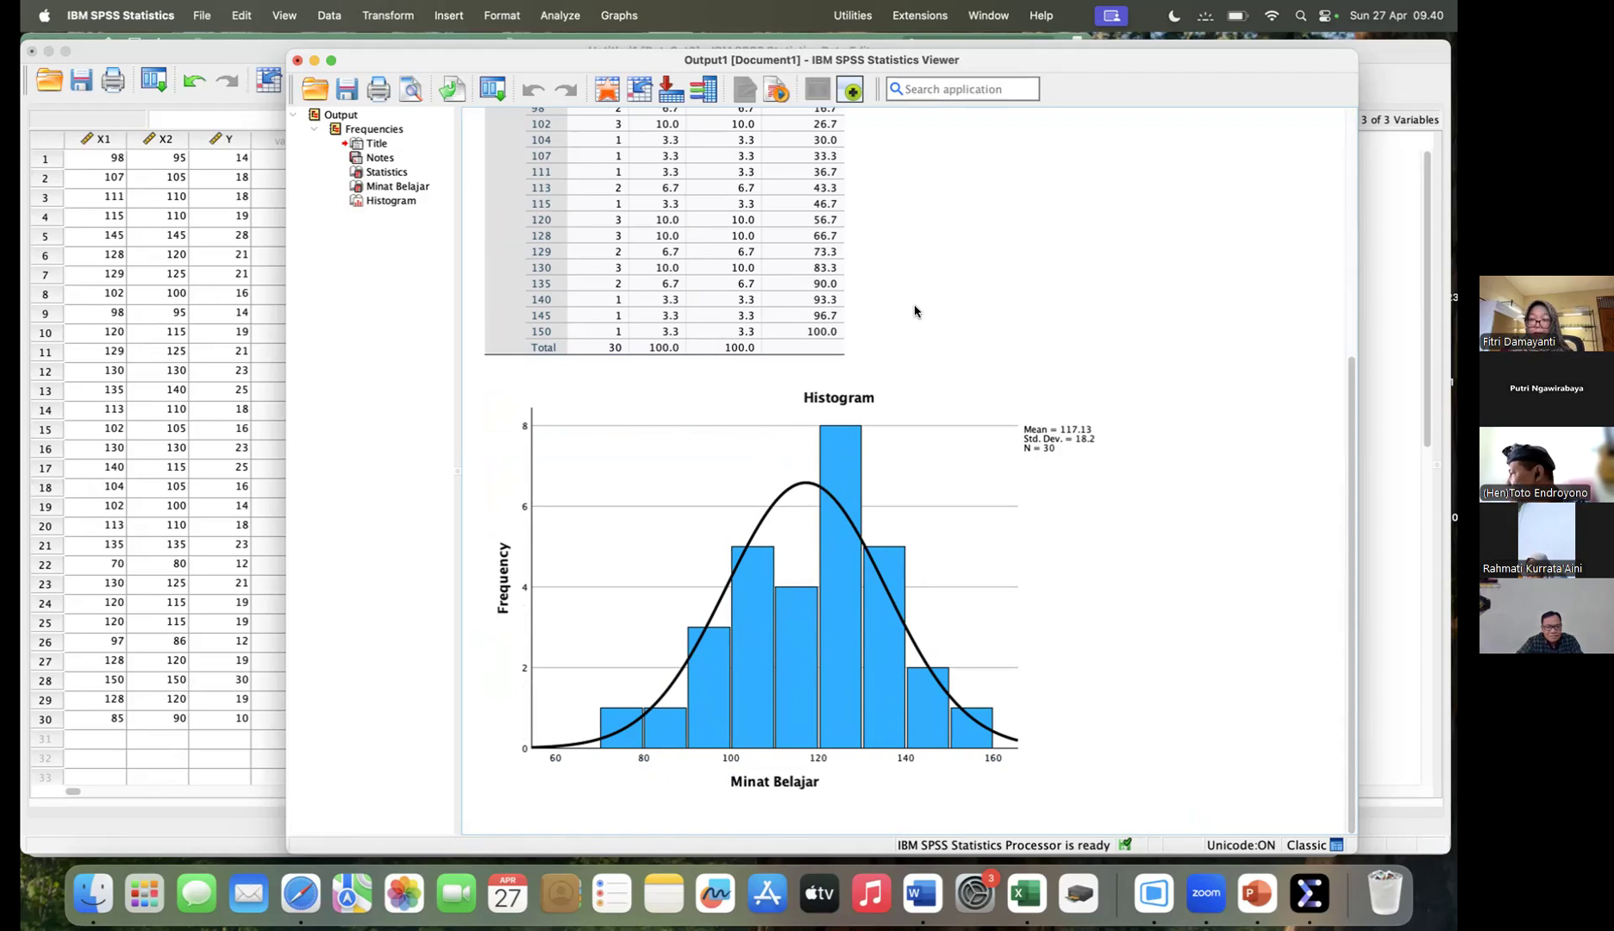
scroll(915, 311, "up", 5)
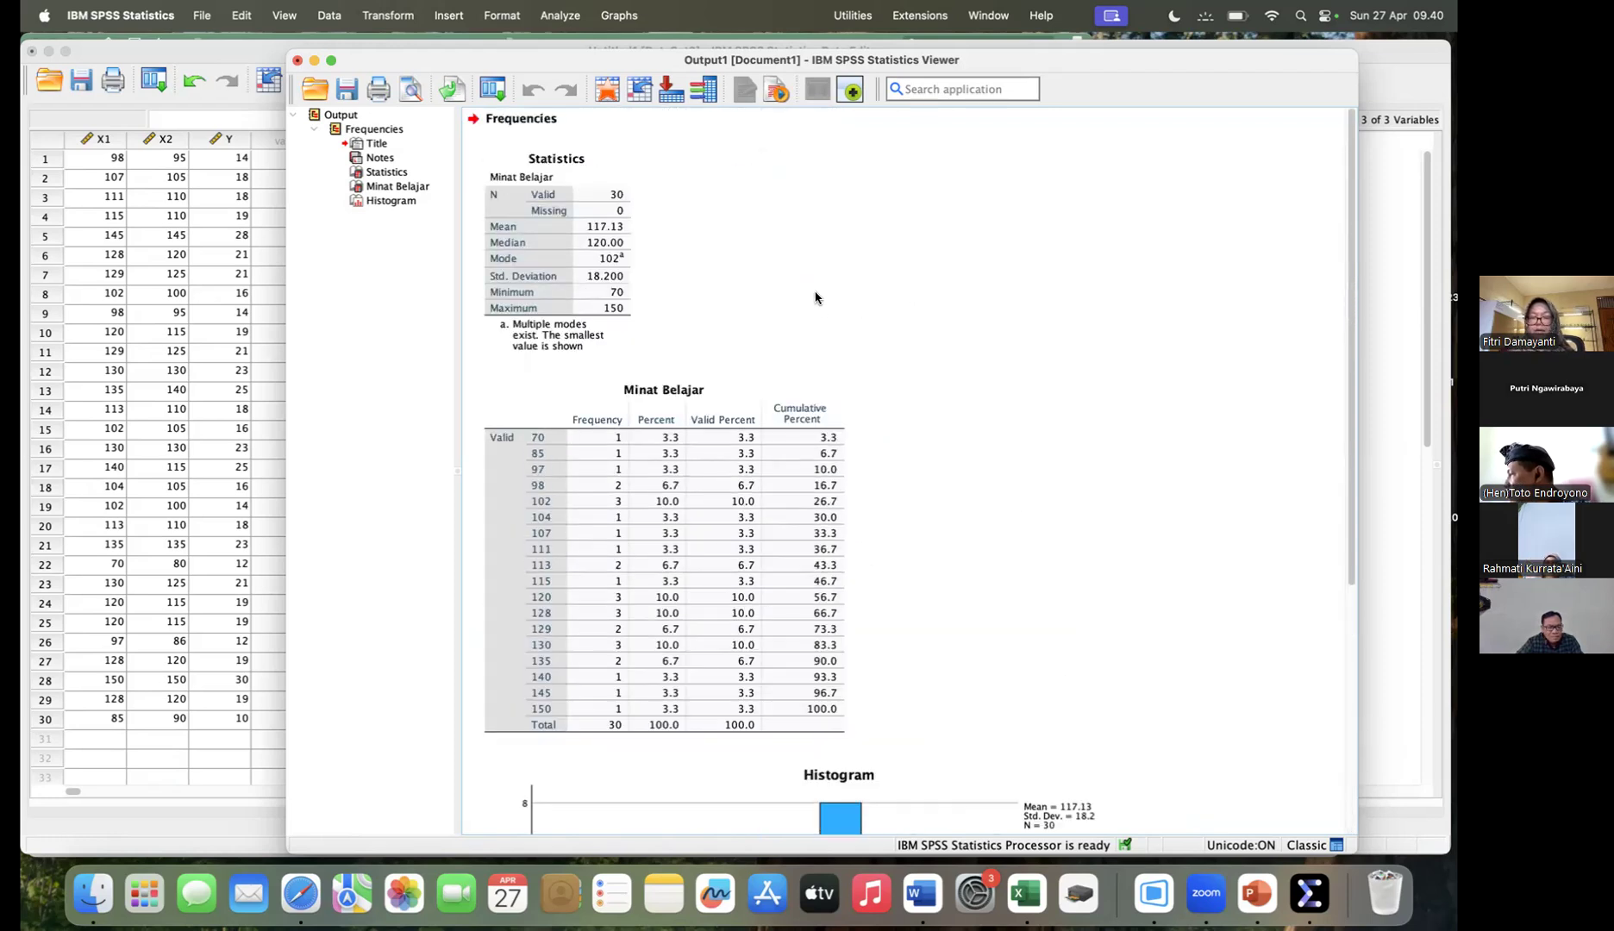
- Copy the Minat Belajar Statistics table from the output, switch to Word and create a new blank document
left_click(549, 252)
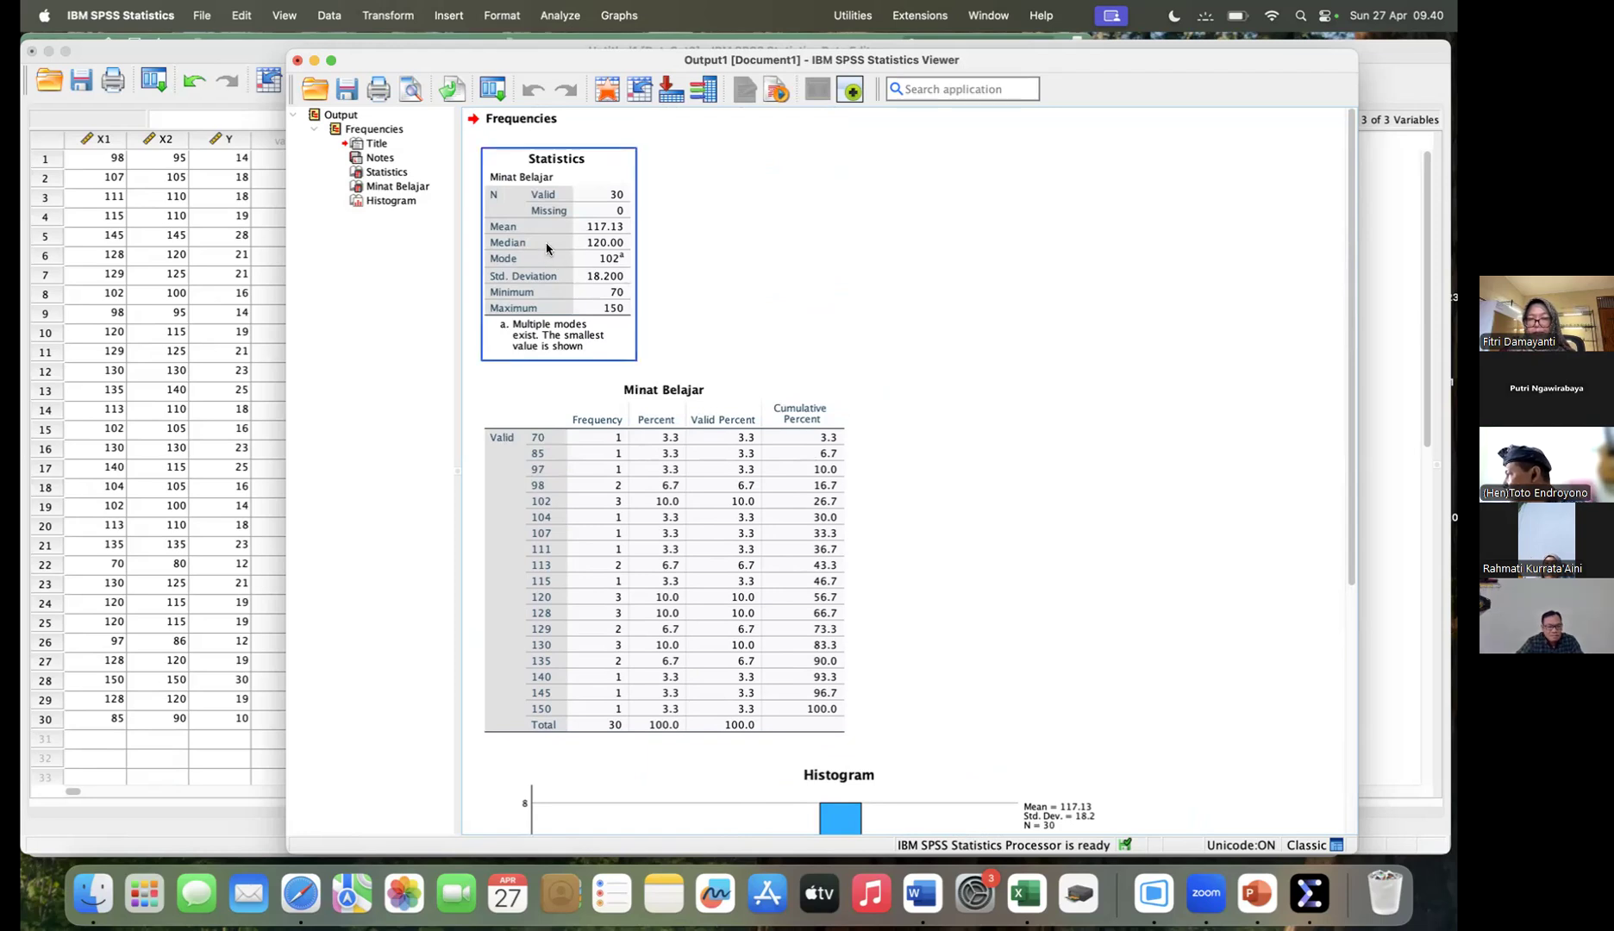
scroll(569, 233, "down", 1)
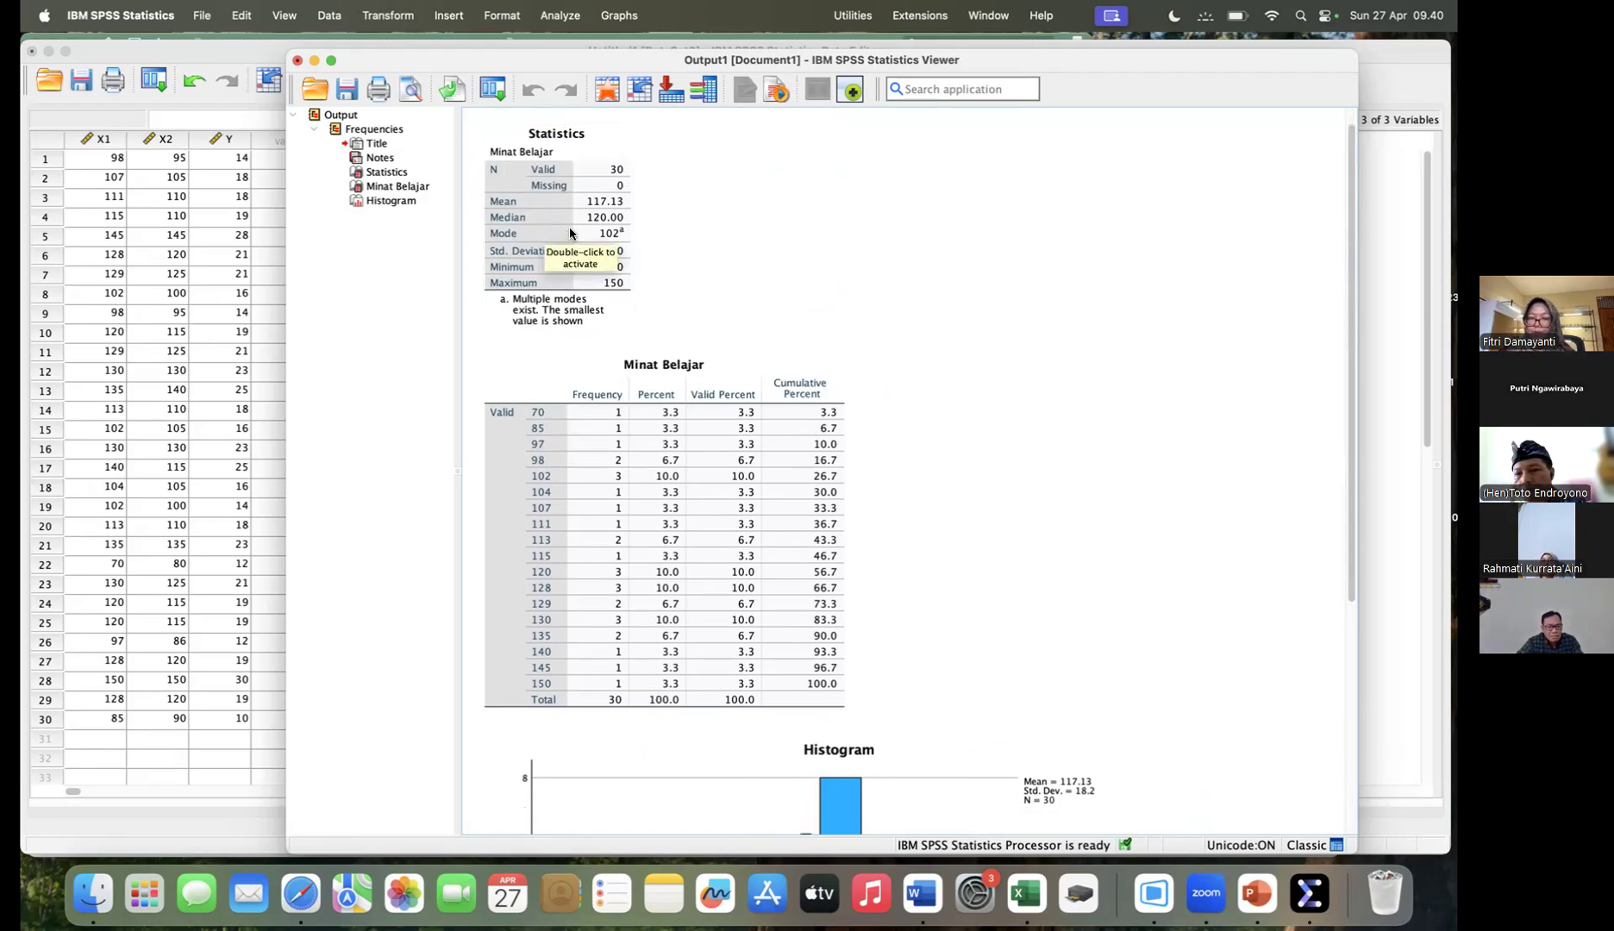
right_click(573, 233)
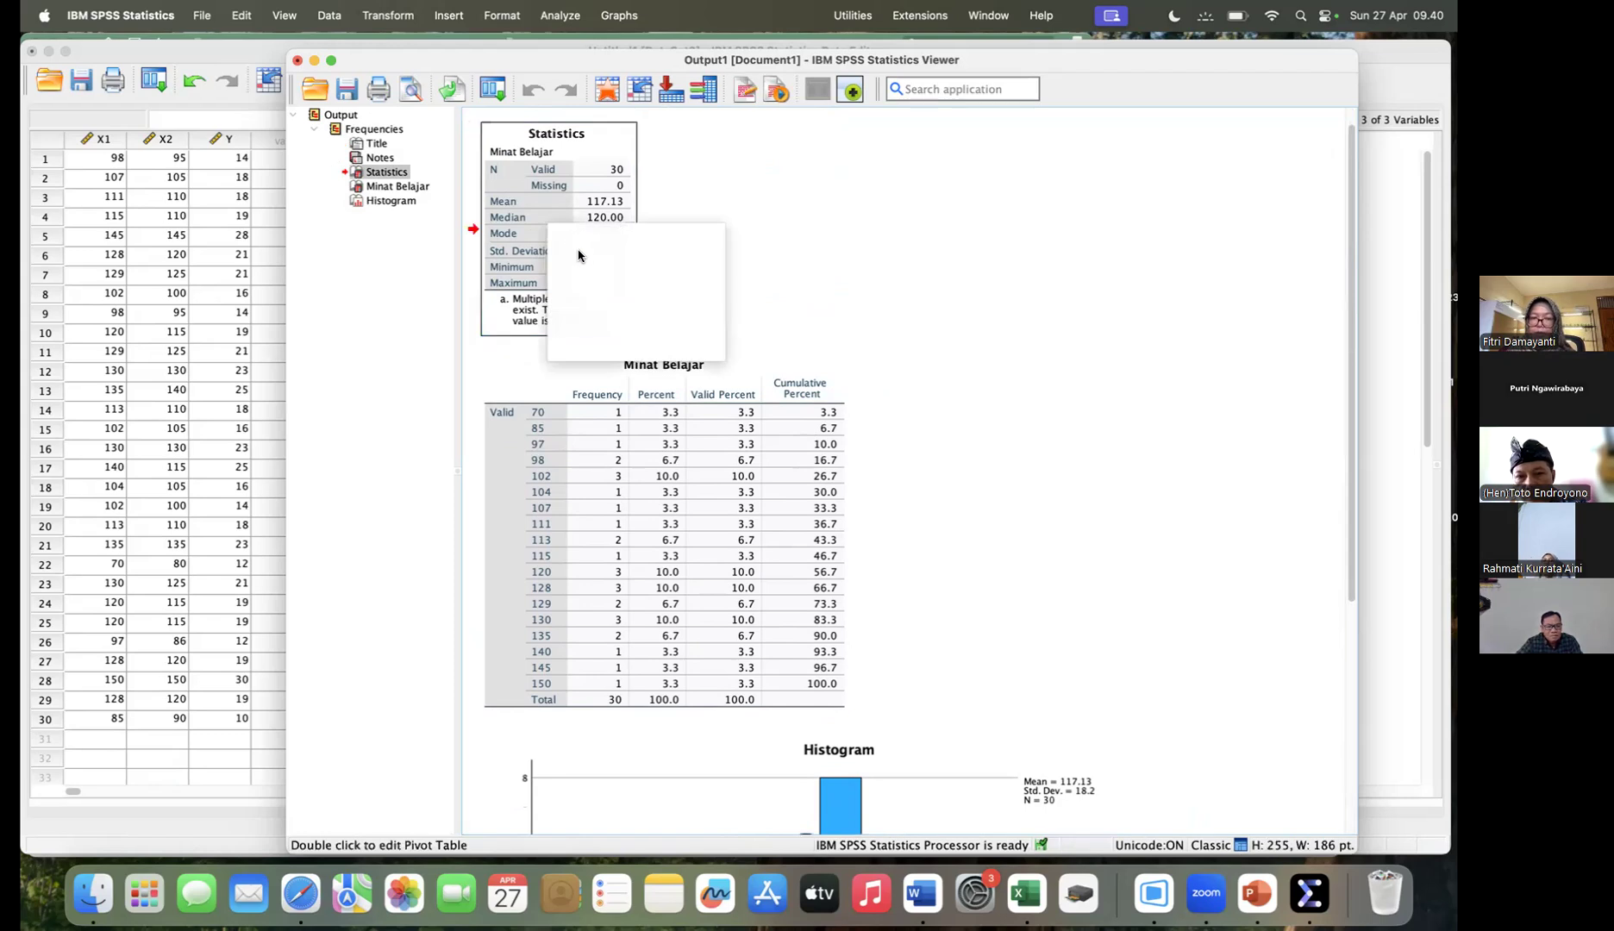
left_click(578, 251)
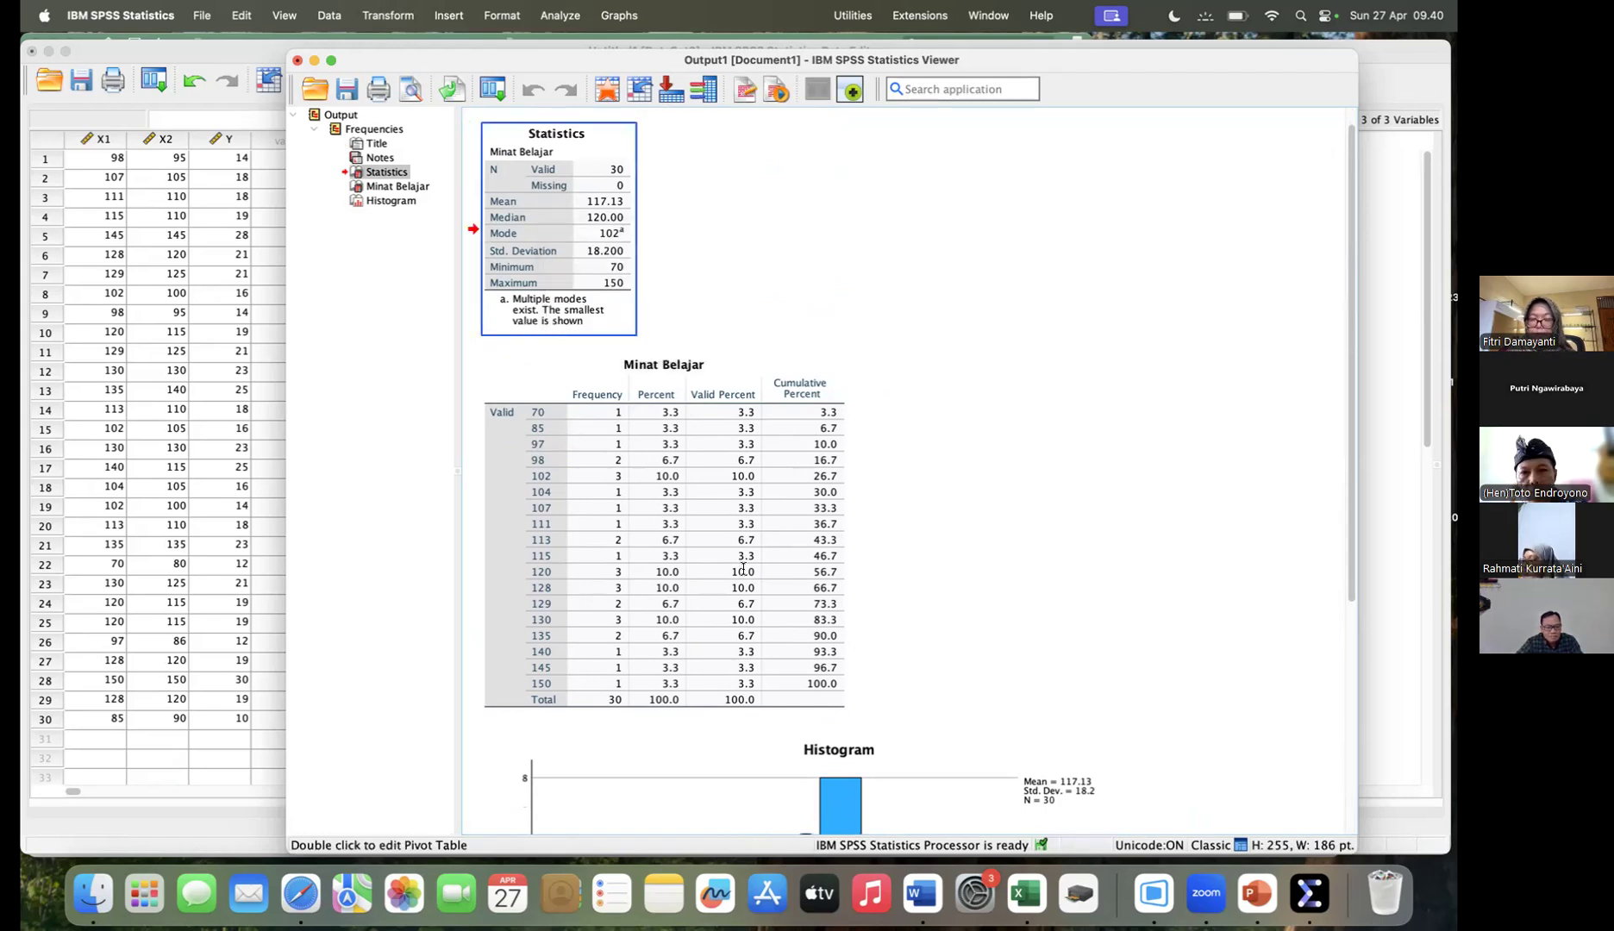
left_click(923, 893)
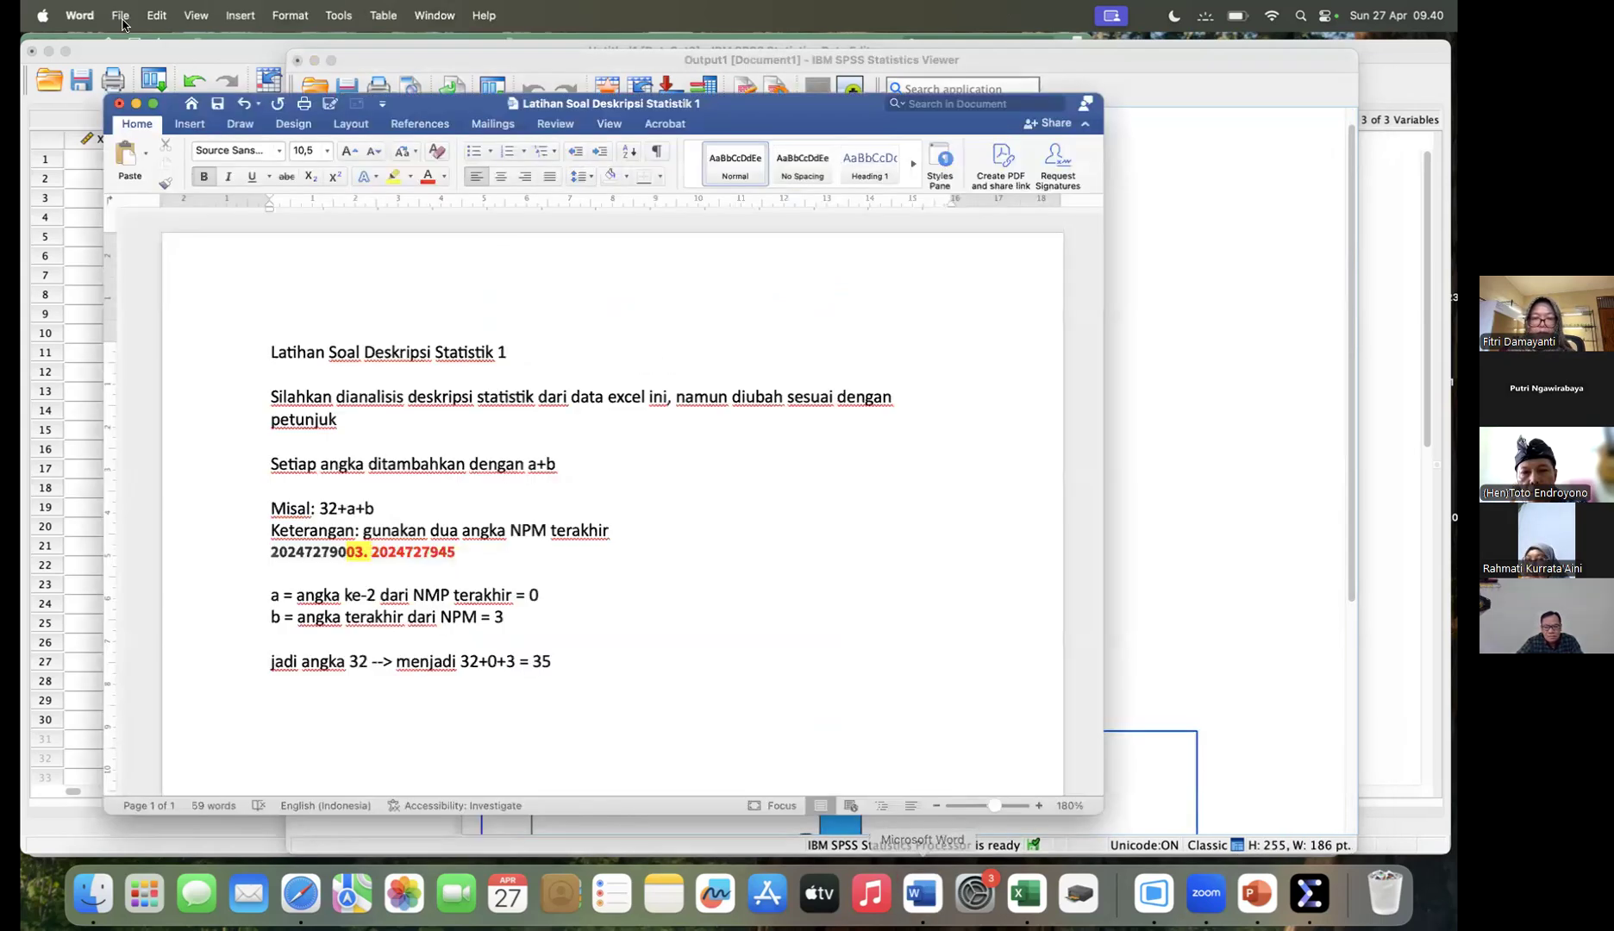
left_click(124, 20)
left_click(139, 47)
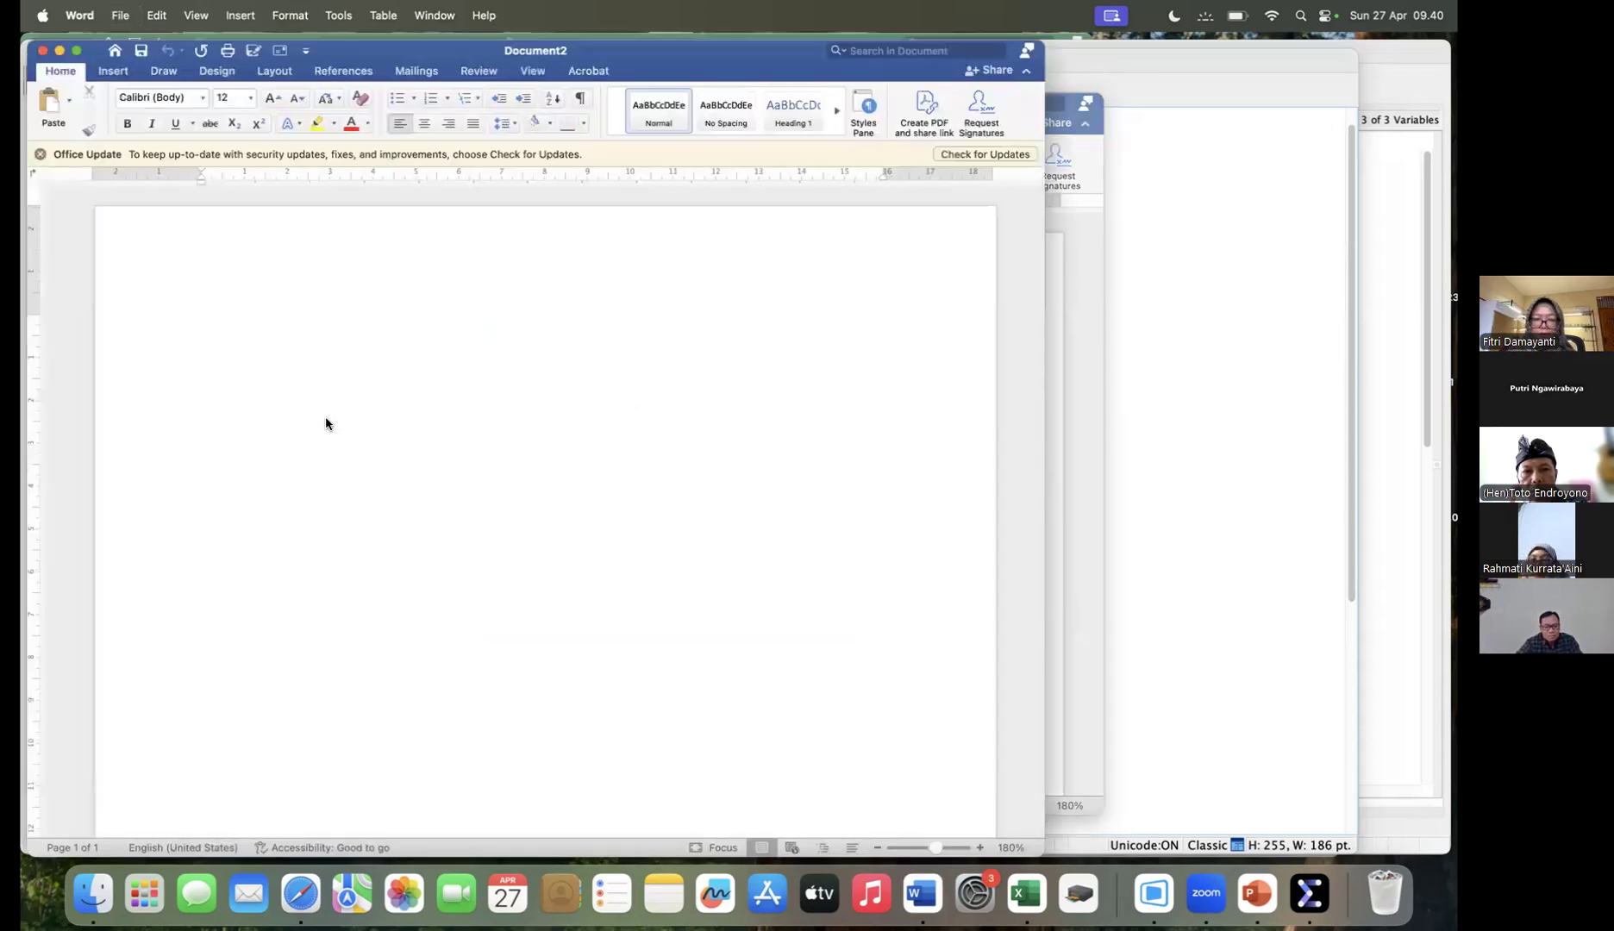
- Paste the copied Statistics table into the blank document as a PNG picture using Paste Special
right_click(326, 419)
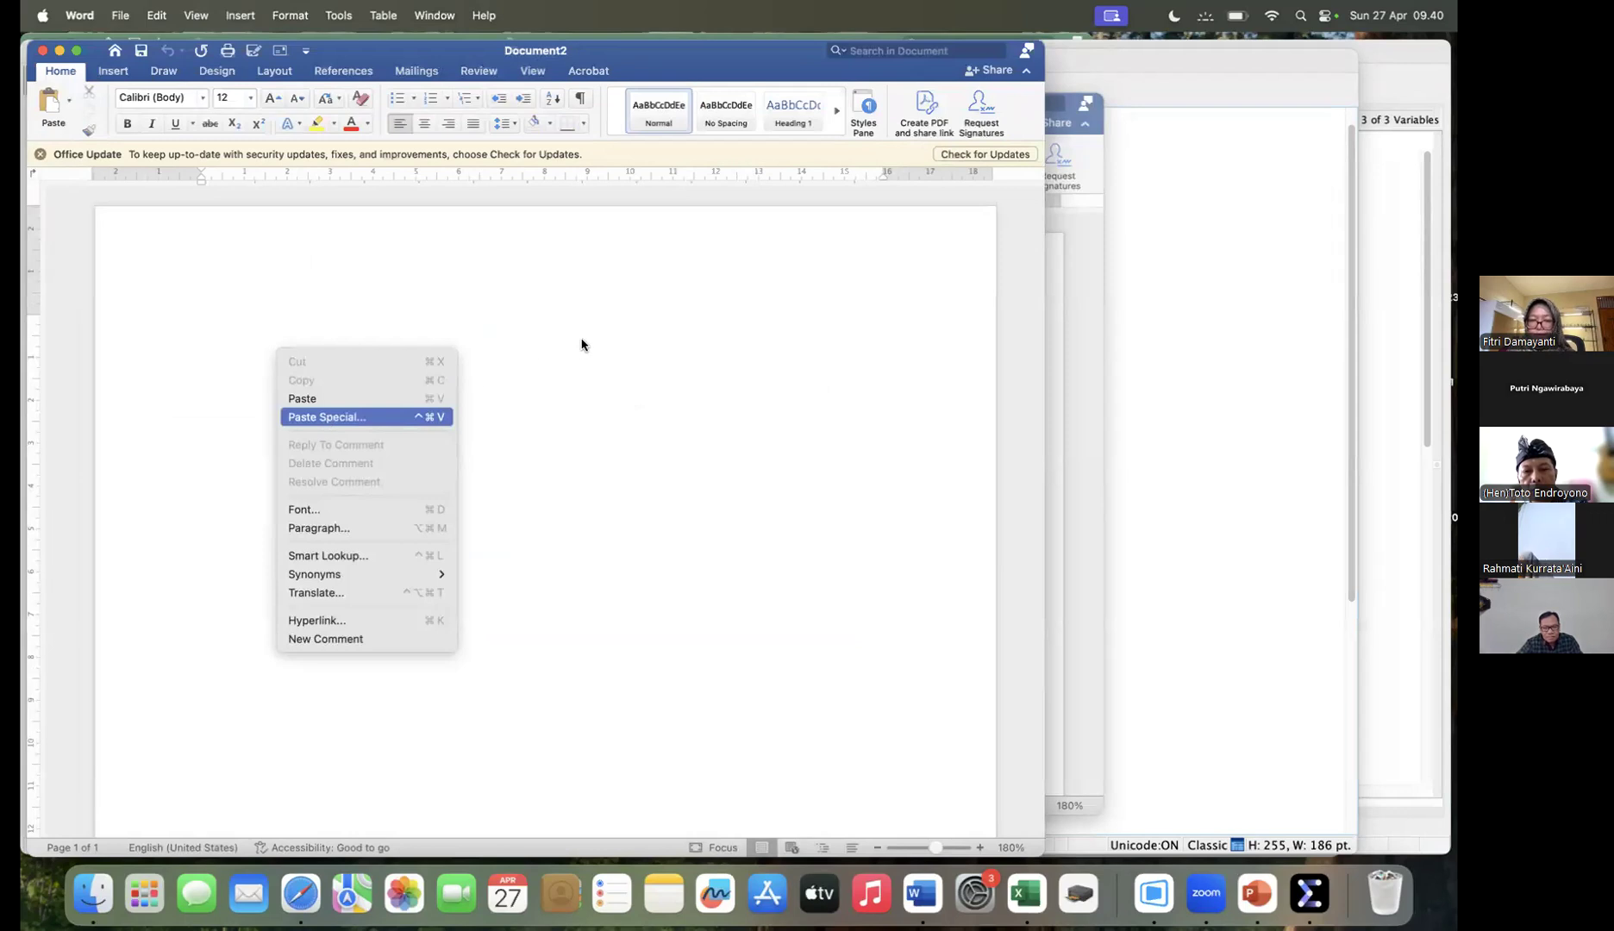
left_click(584, 328)
key("ctrl+super+v")
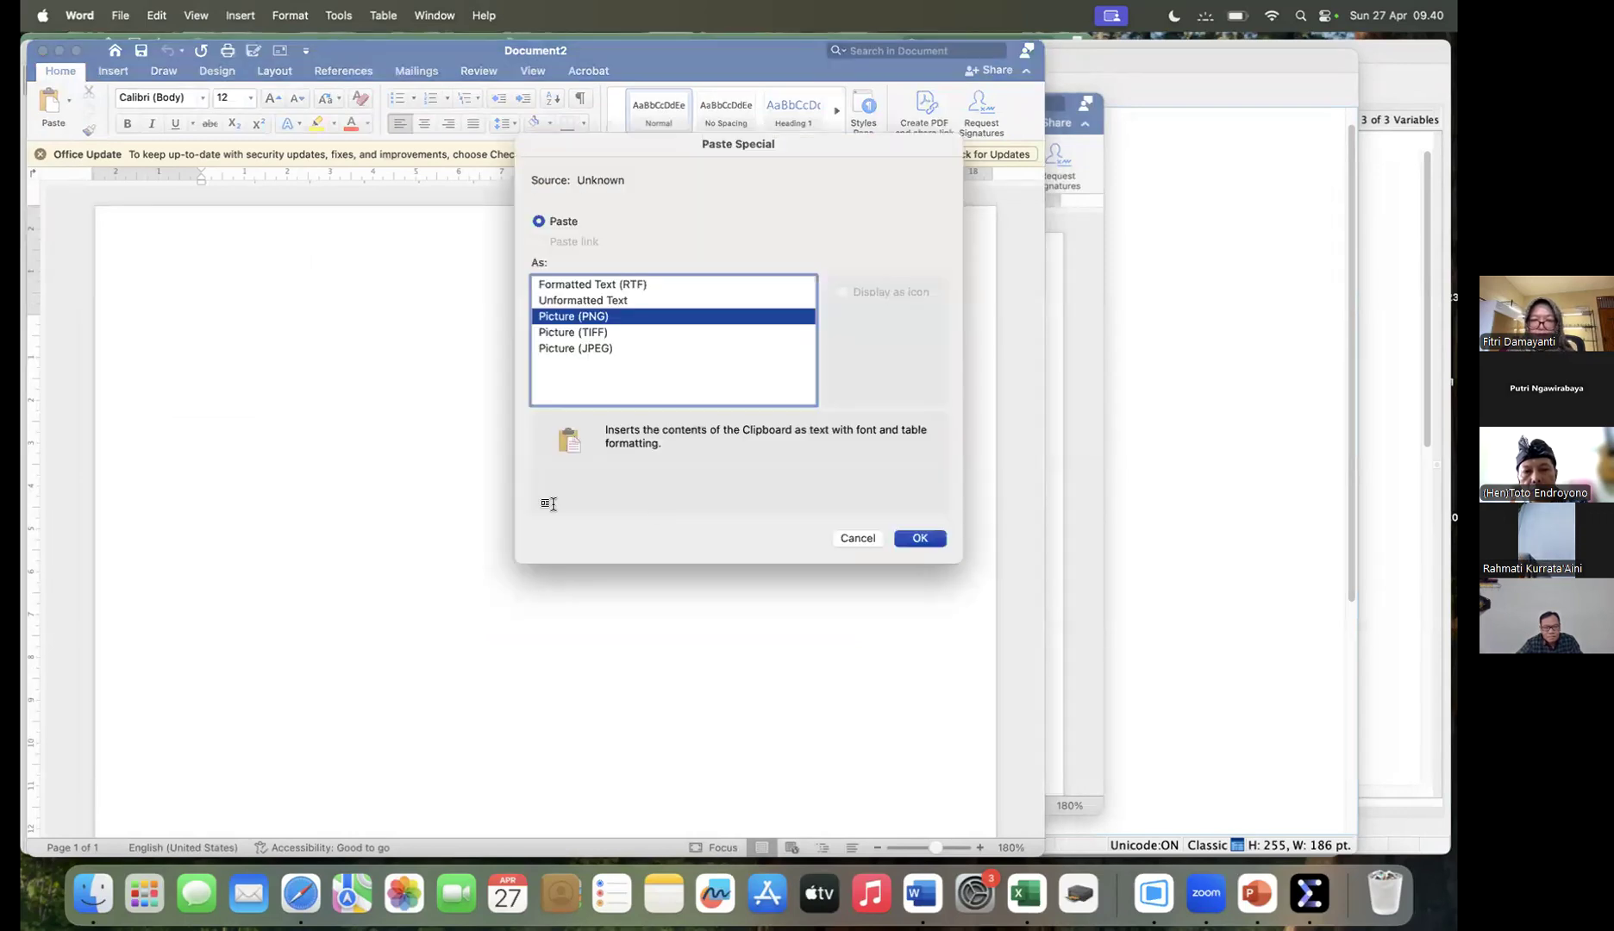
key("Return")
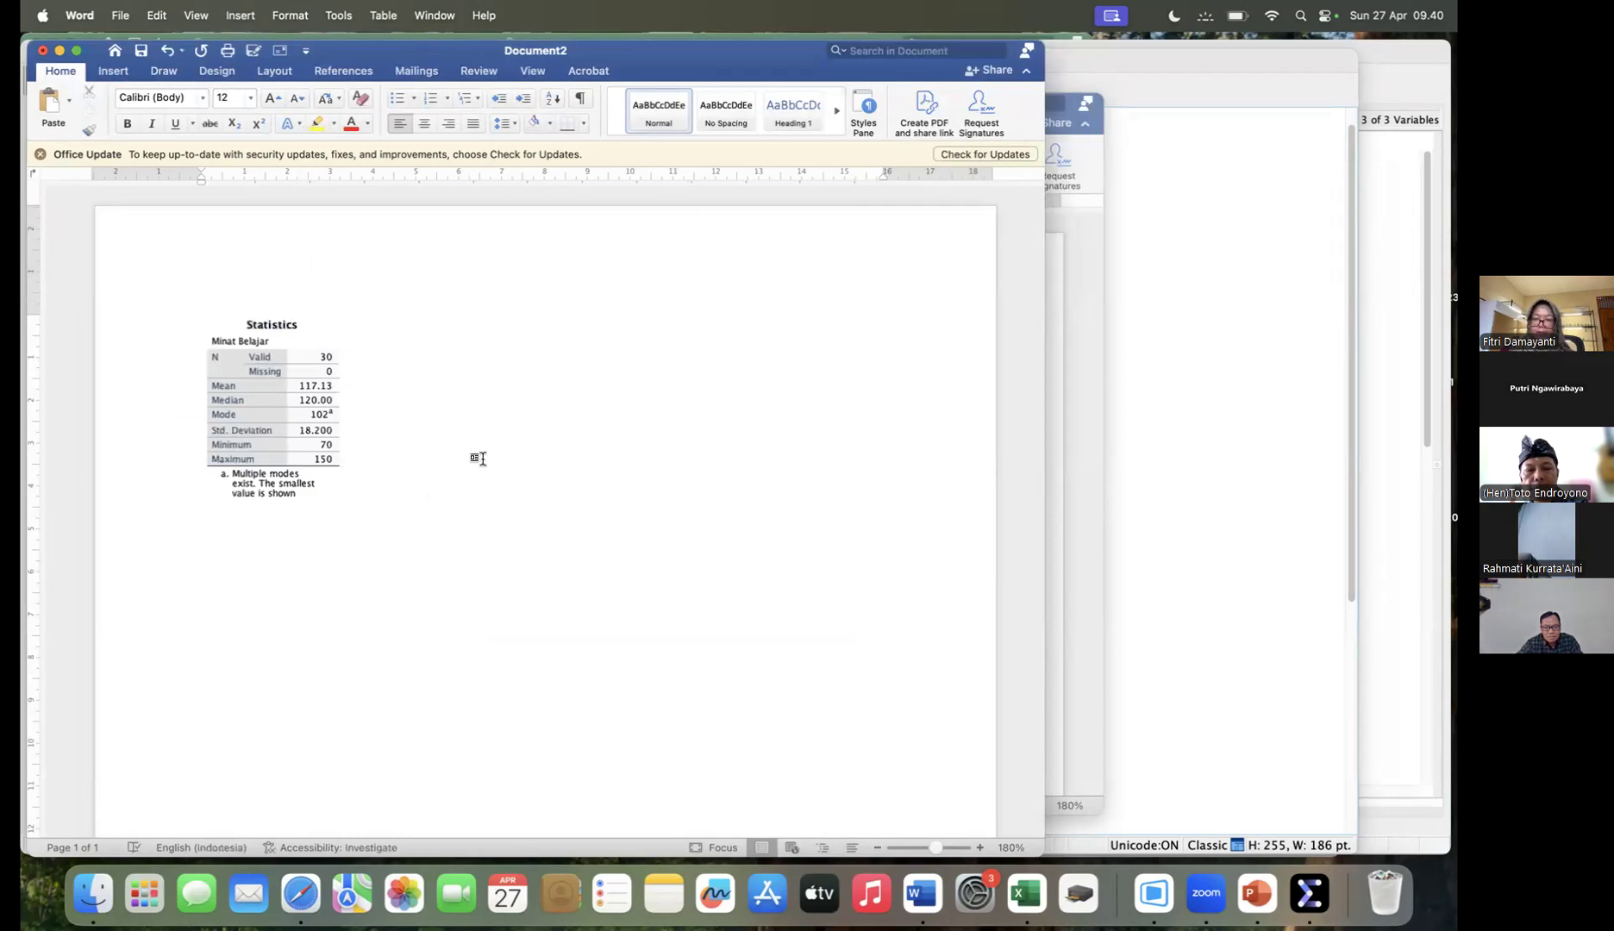
- Paste the Statistics table again below the picture as an editable table and compare the two versions
right_click(402, 521)
left_click(405, 504)
key("cmd+v")
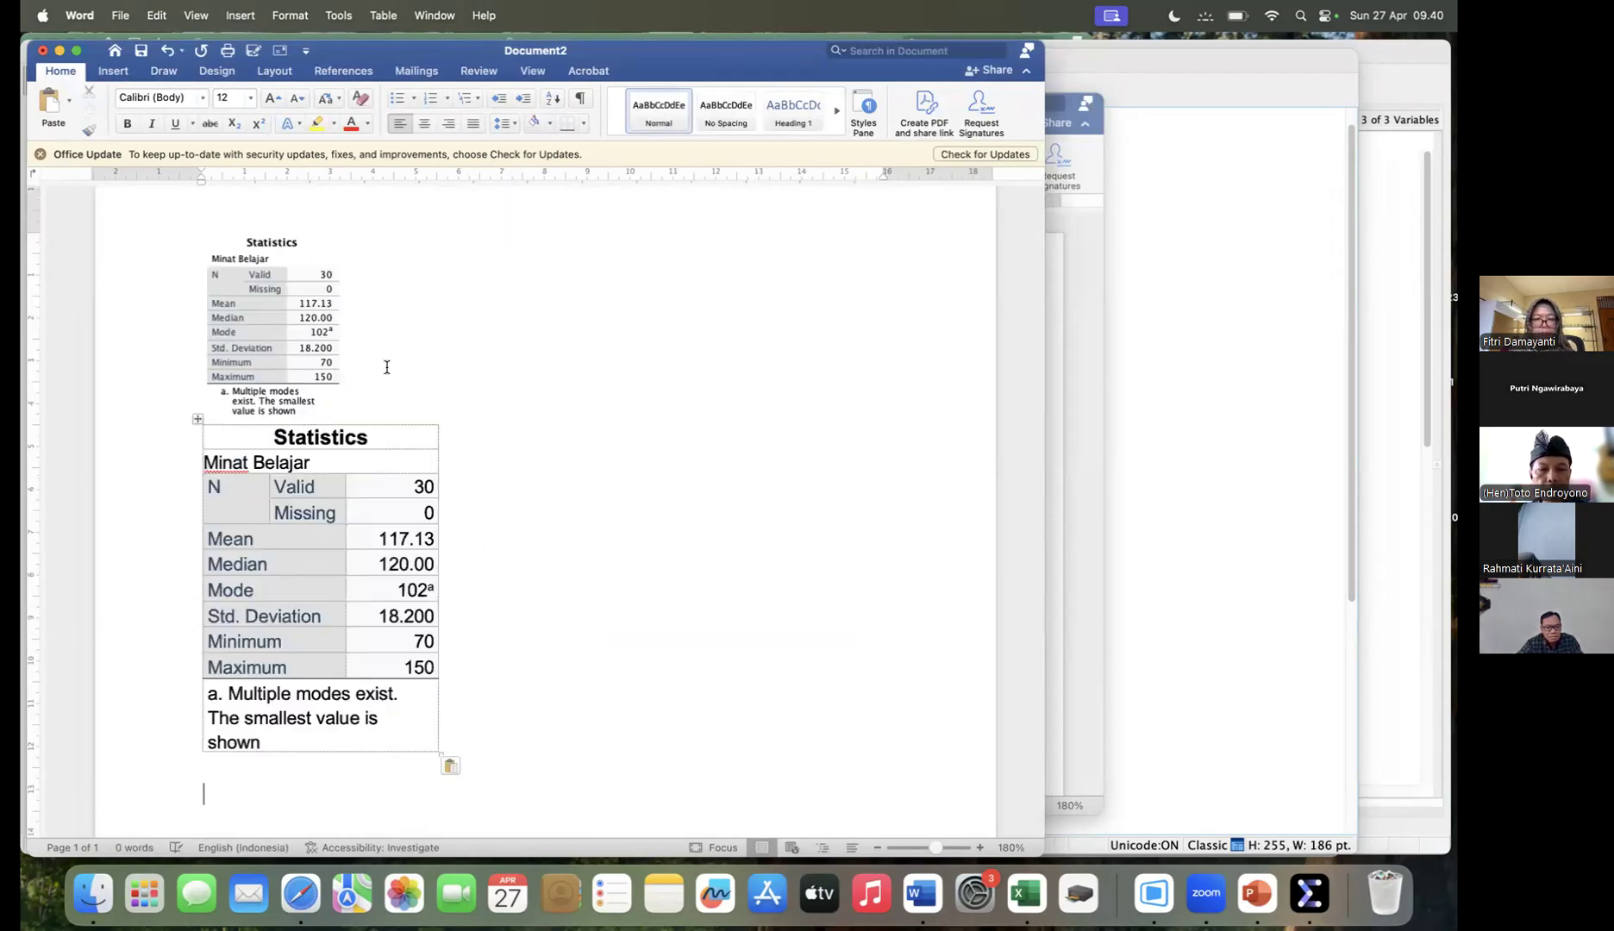
left_click(416, 416)
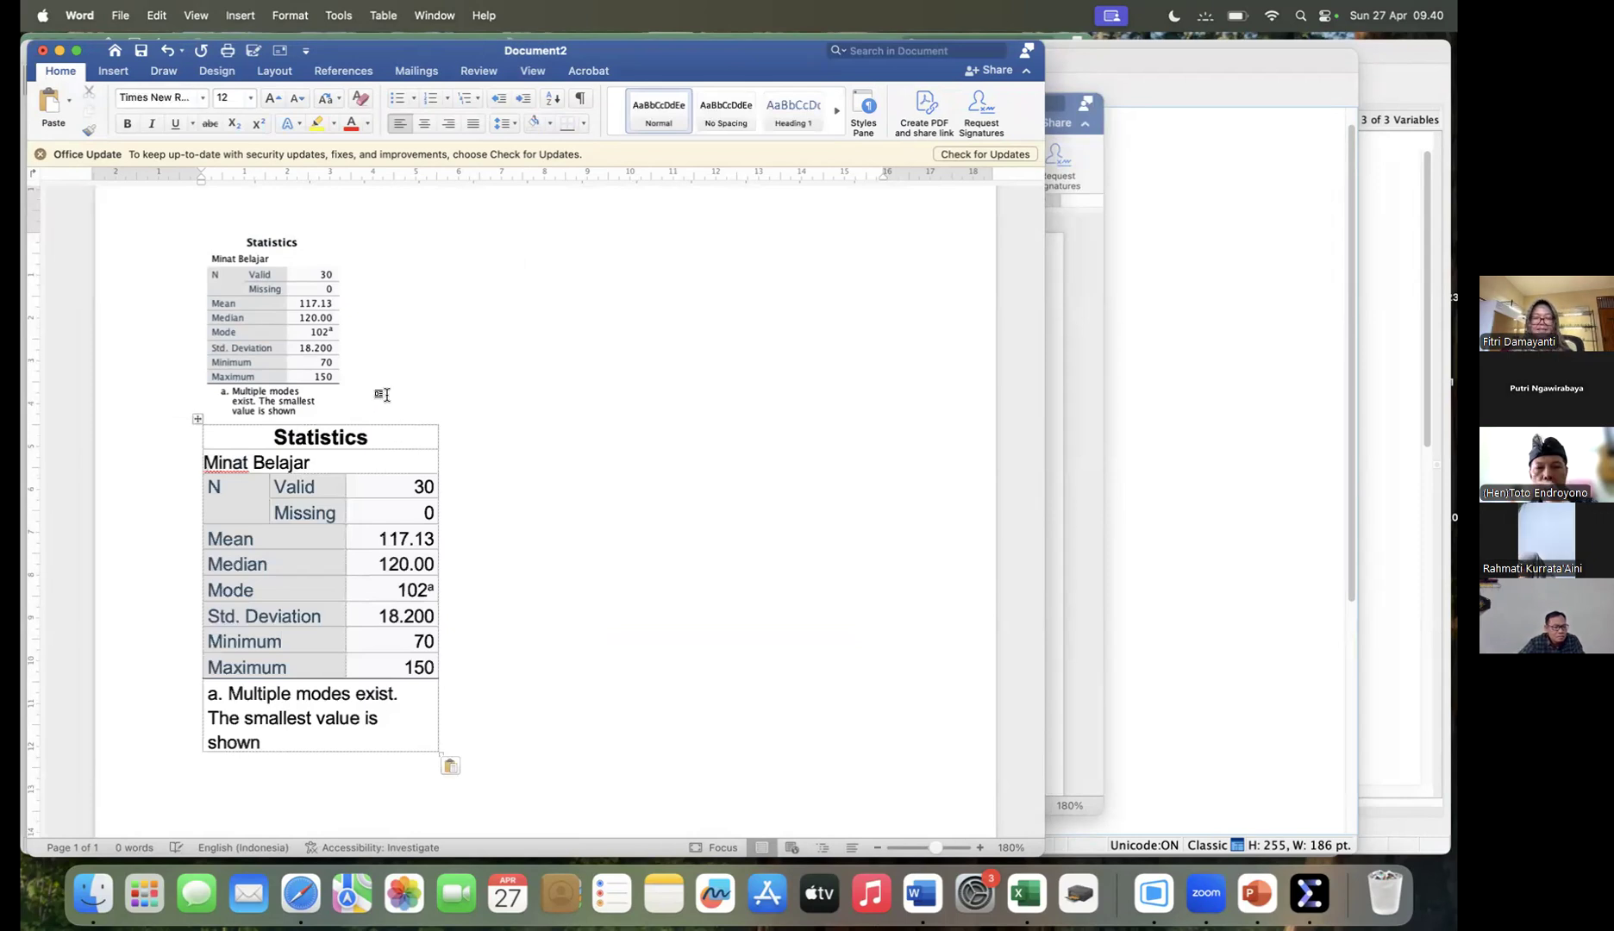
left_click(440, 438)
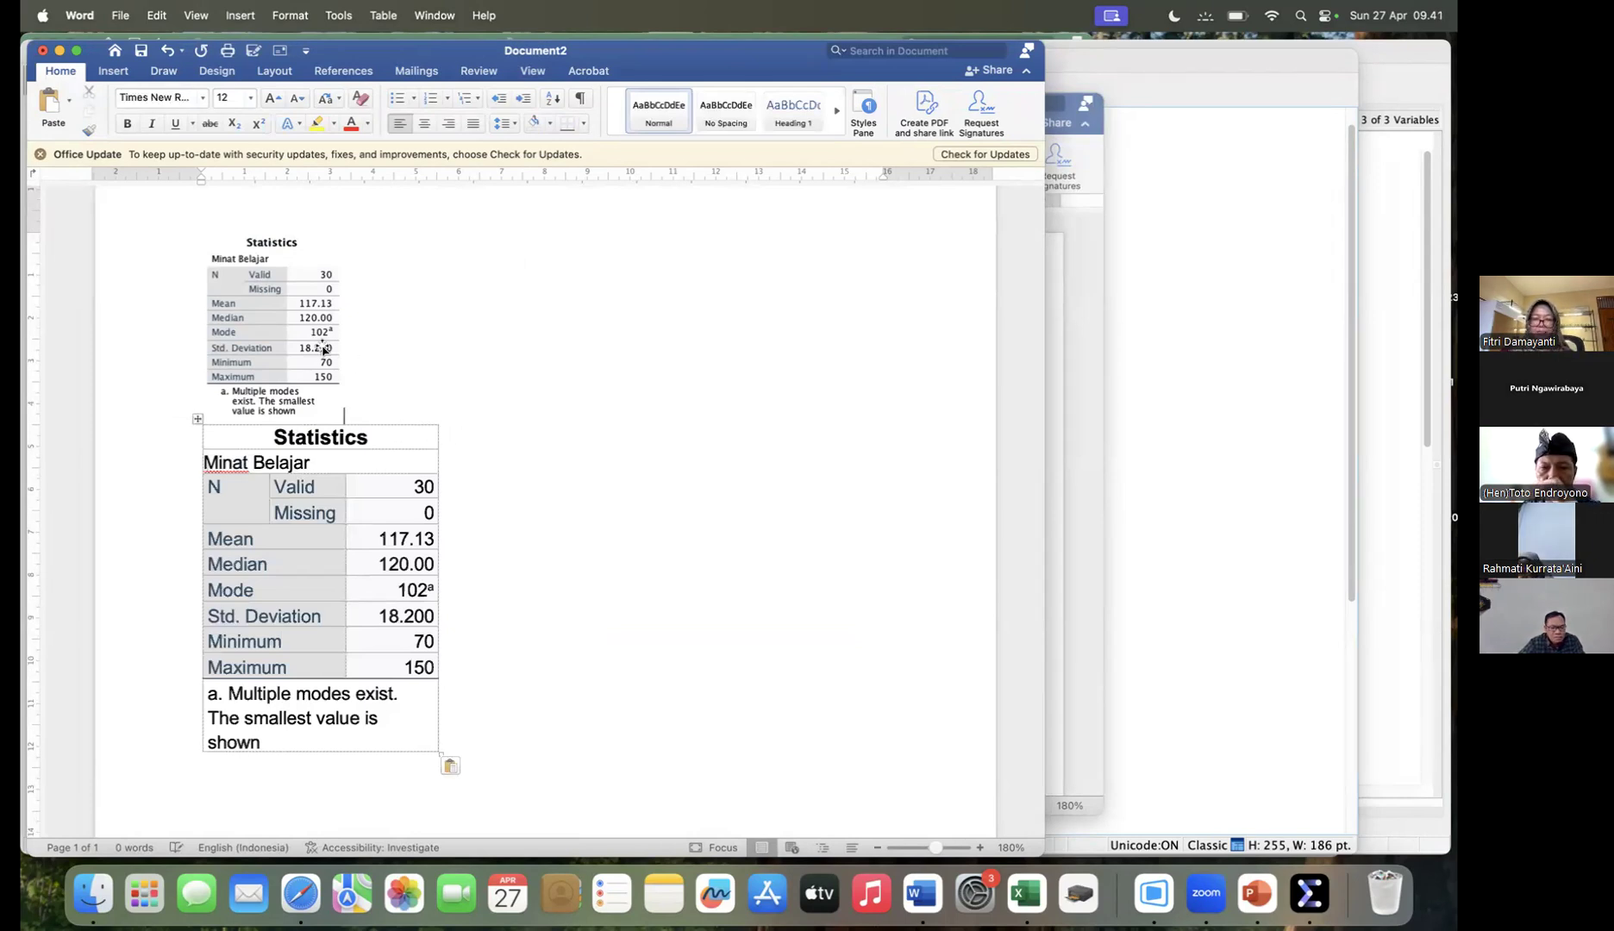
left_click(327, 299)
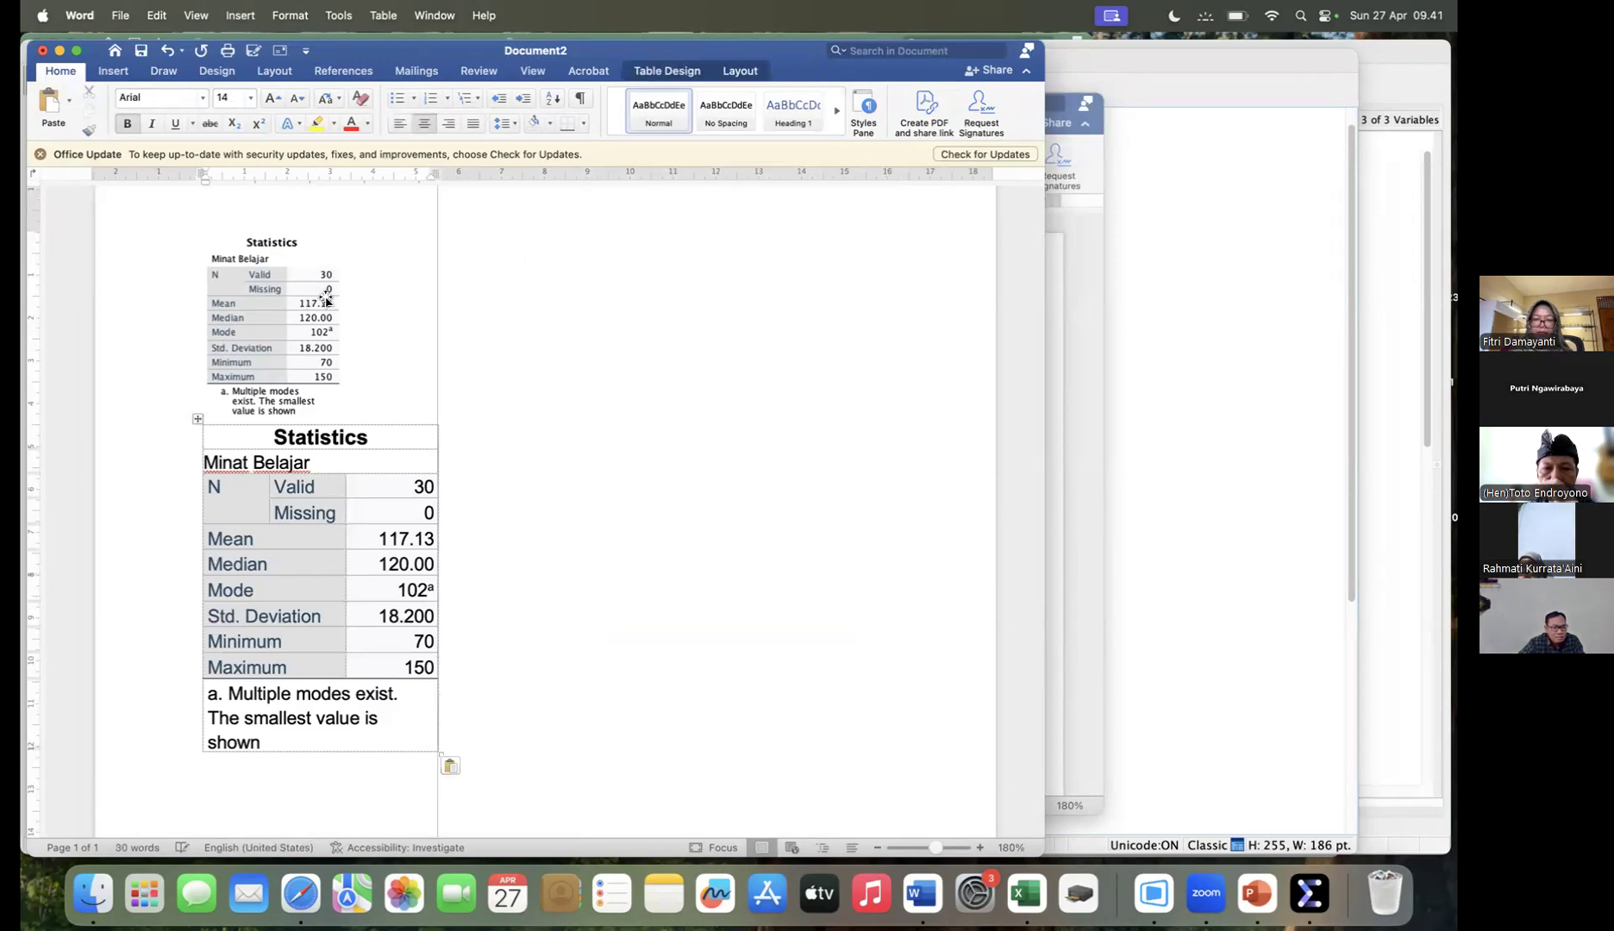
left_click(419, 385)
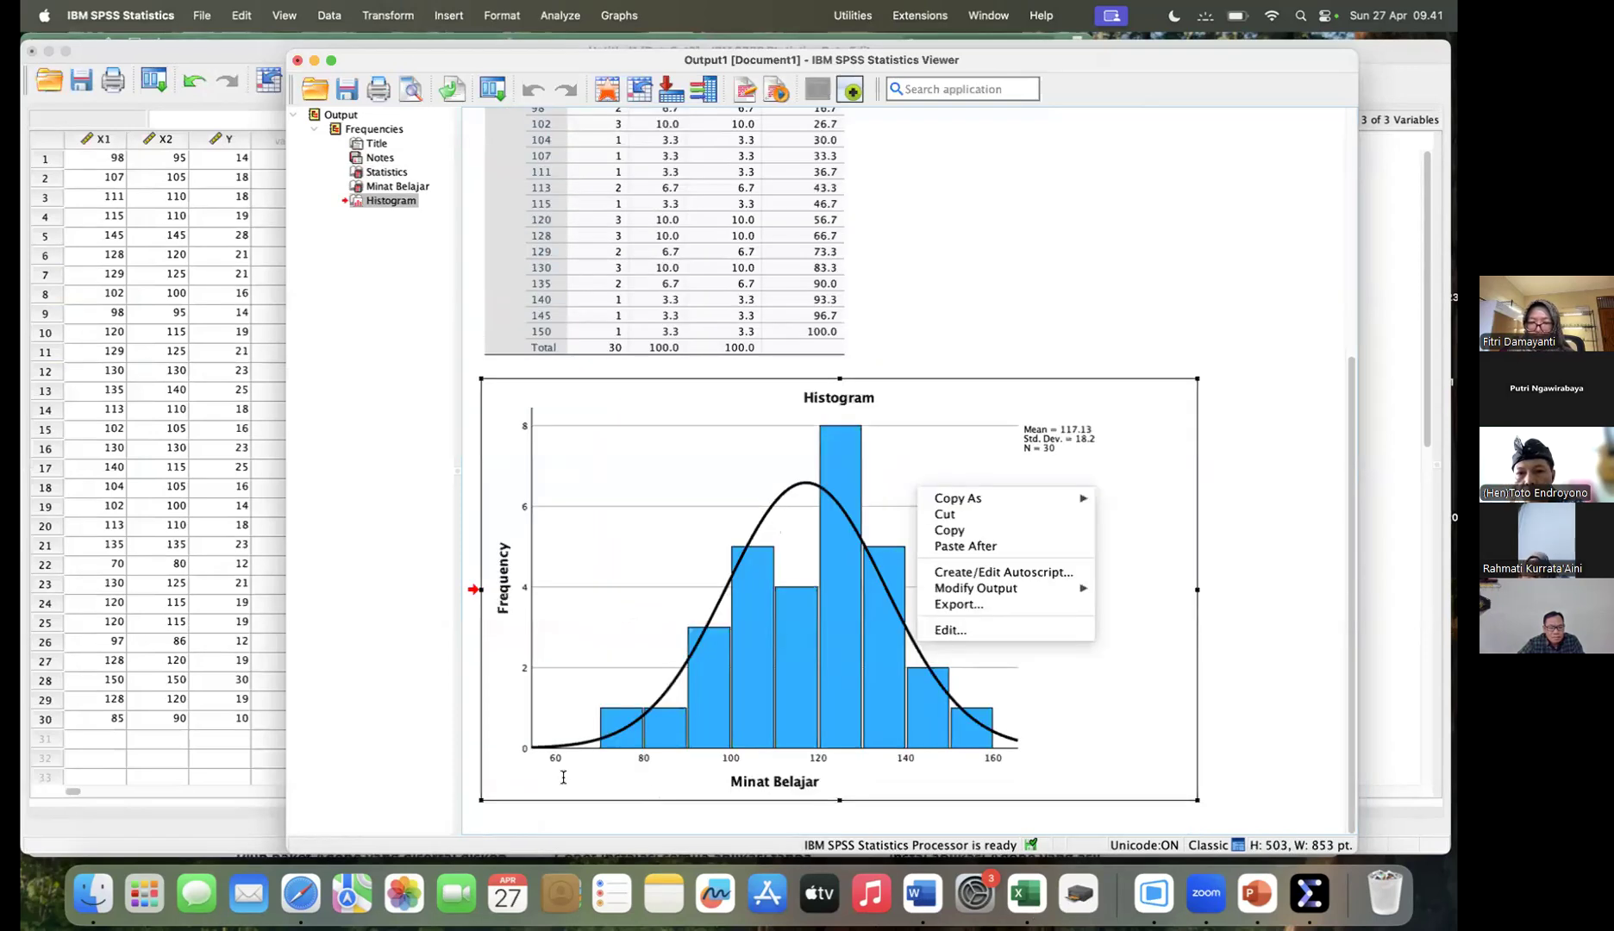
- Copy the Minat Belajar histogram from the SPSS output and paste it below the tables in the Word document
left_click(950, 530)
left_click(923, 894)
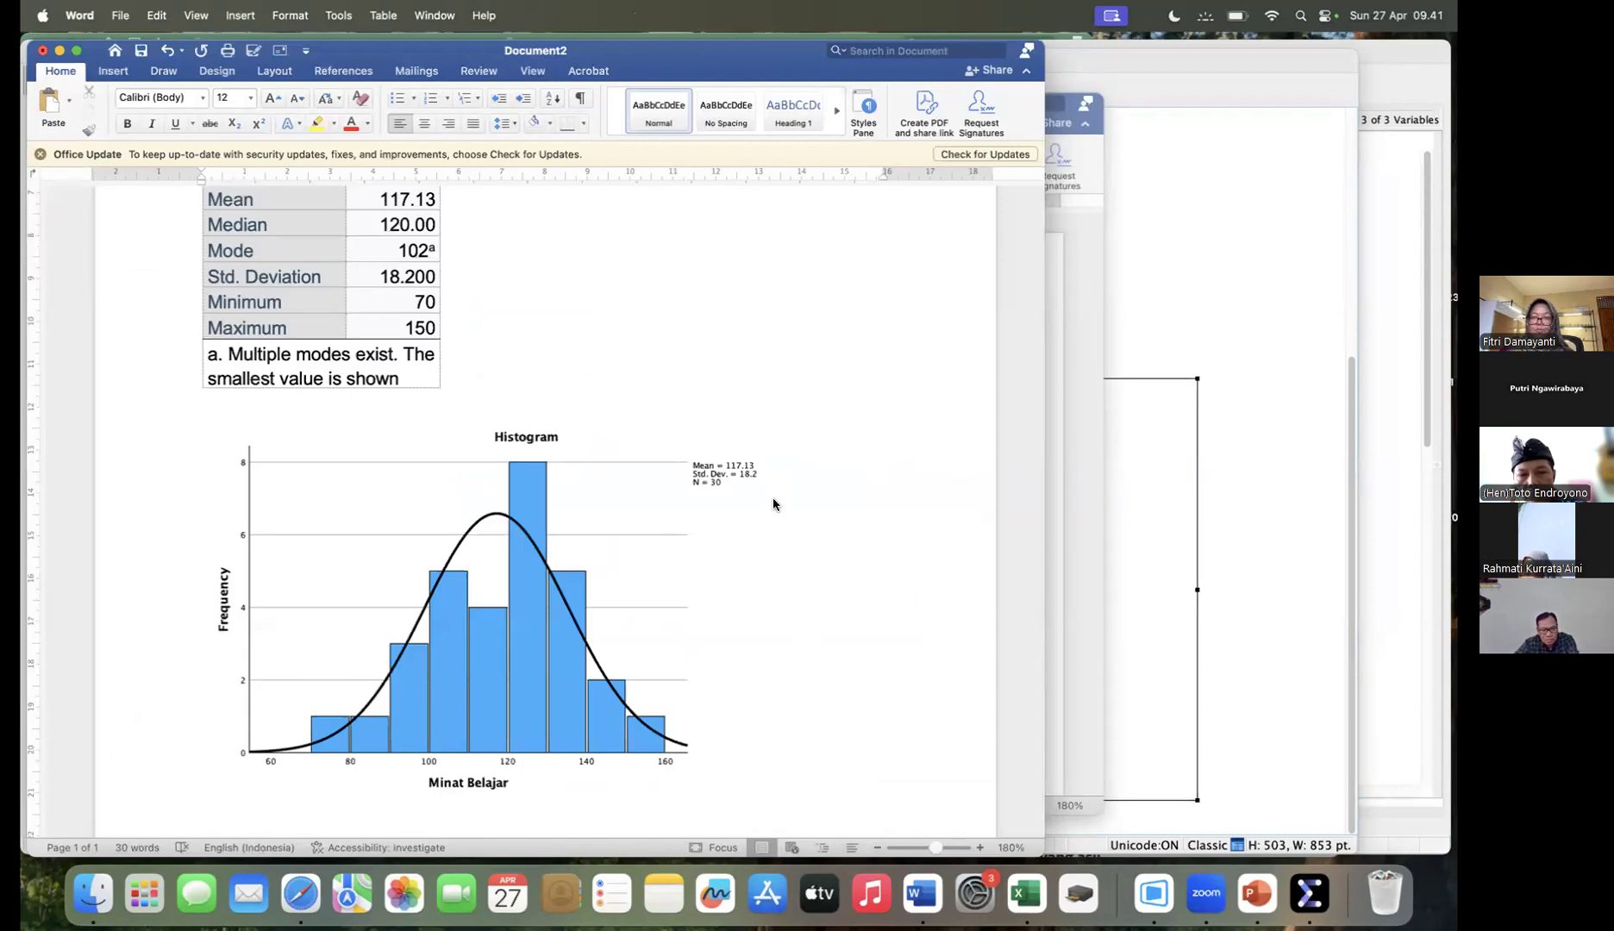
left_click(852, 451)
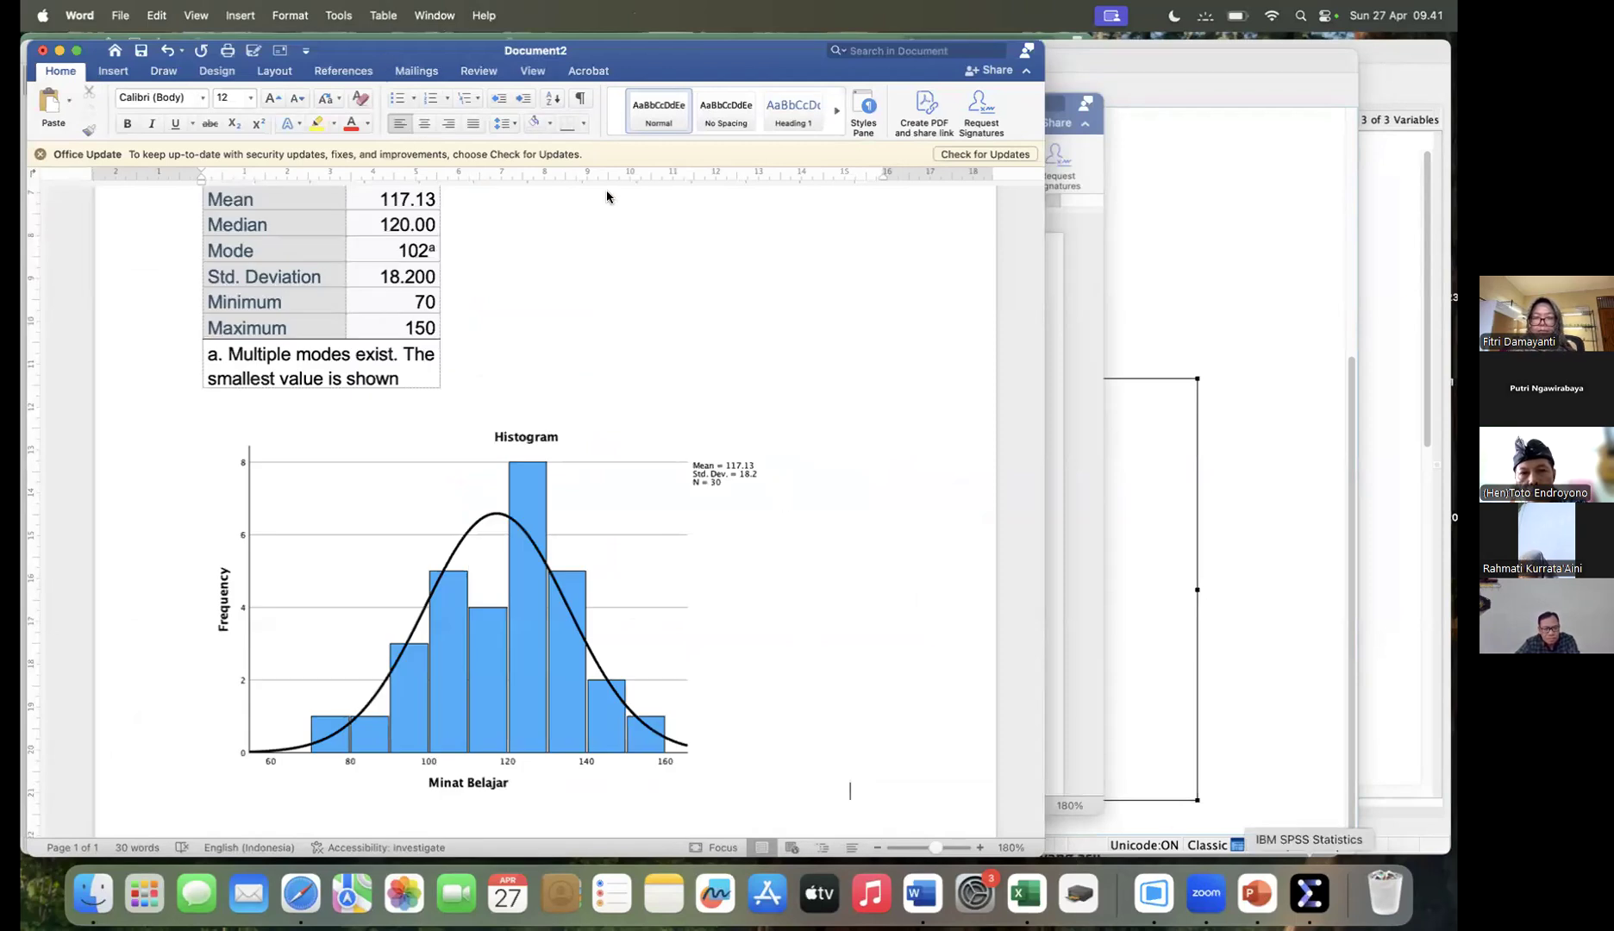
- Switch back to the SPSS output and try to export all visible objects as a PDF document into Data 1
key("super+Tab")
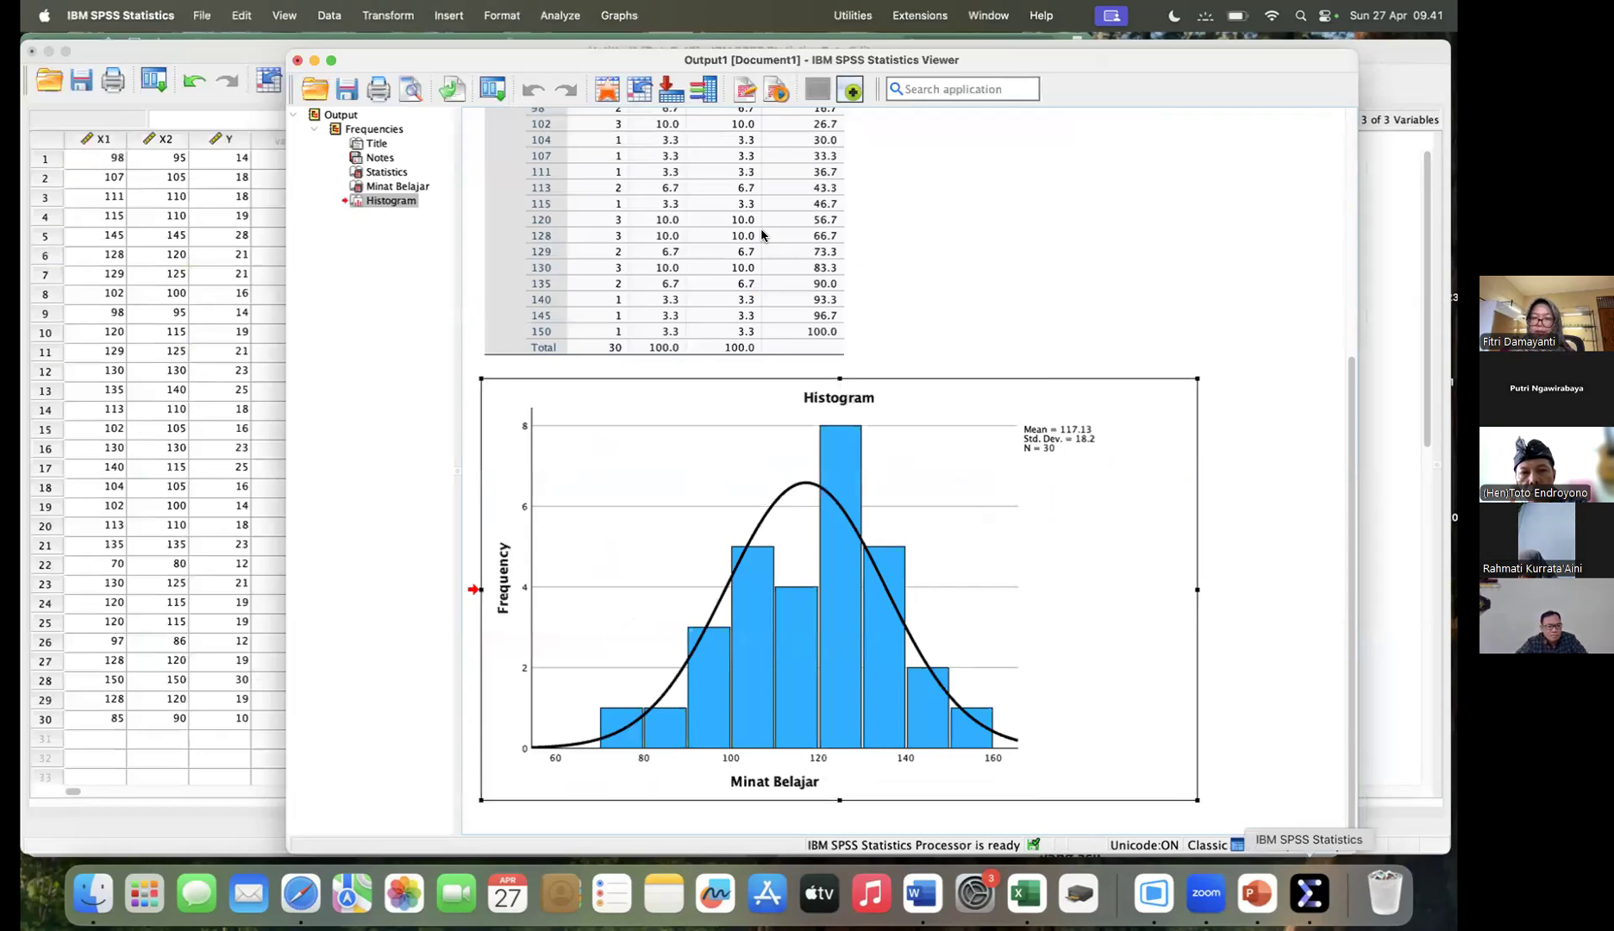
scroll(762, 235, "up", 5)
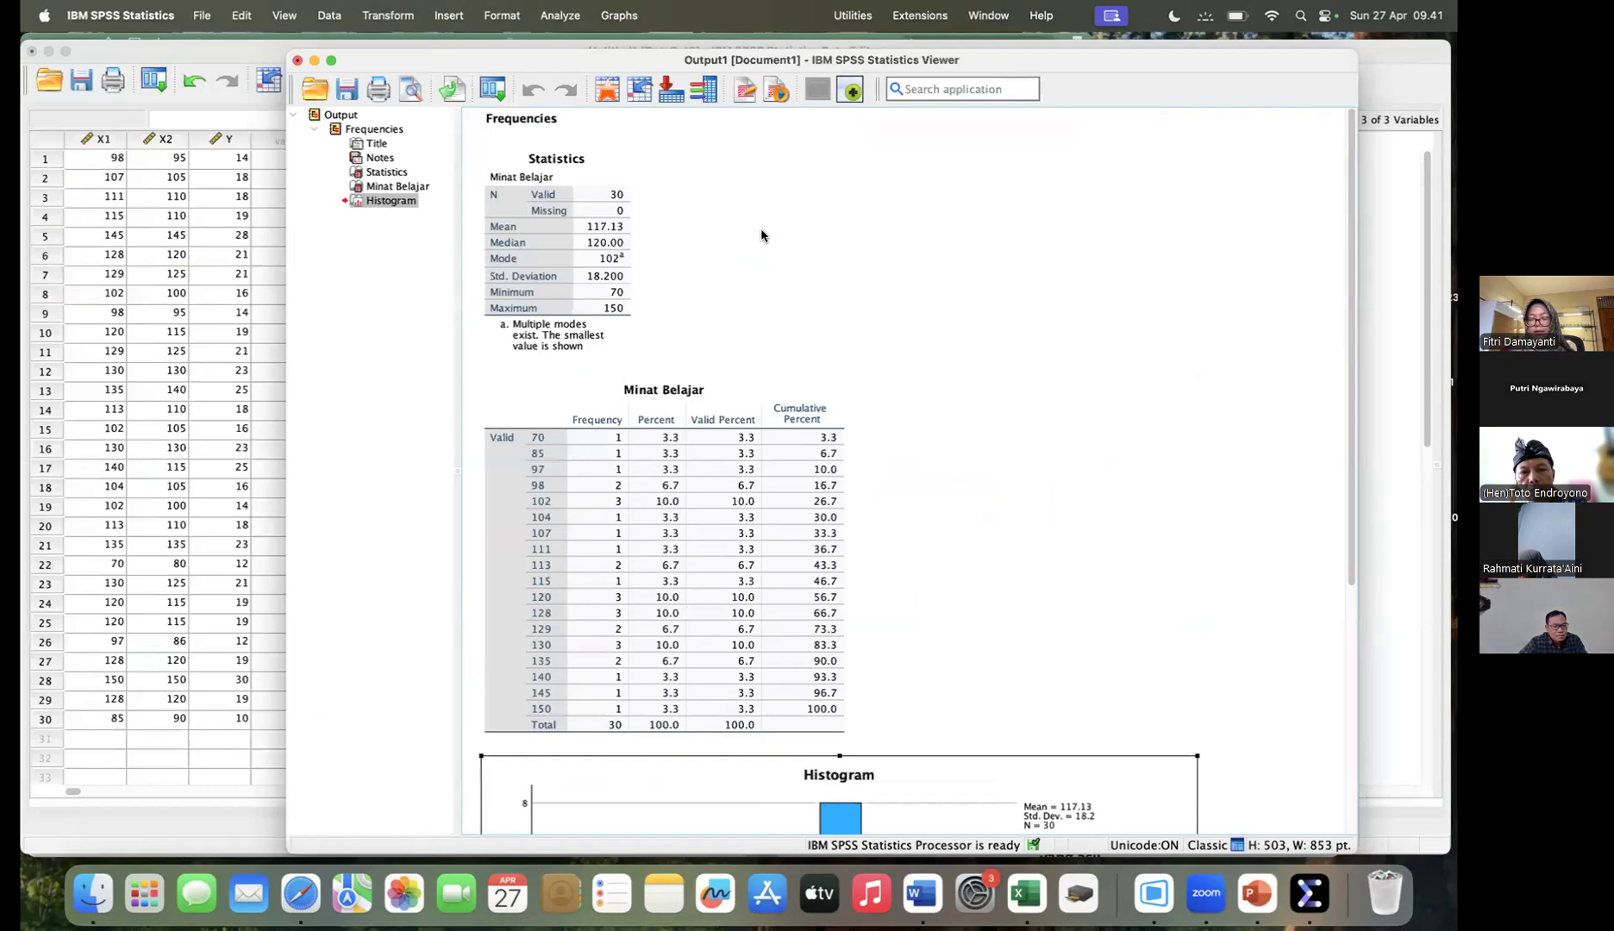
left_click(202, 15)
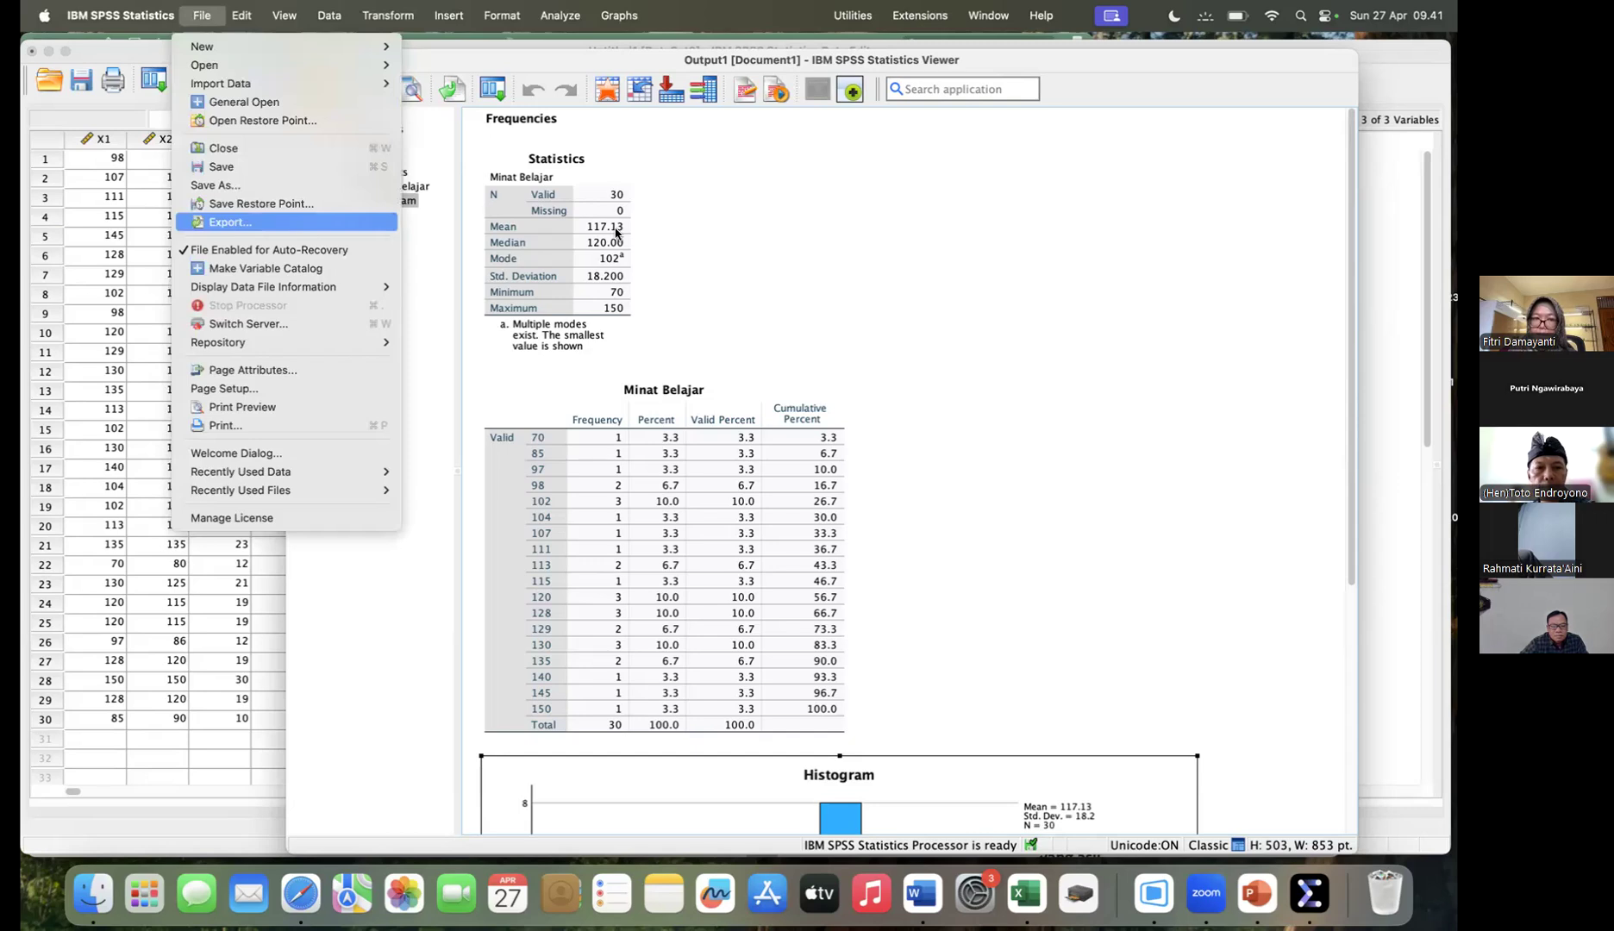
left_click(522, 337)
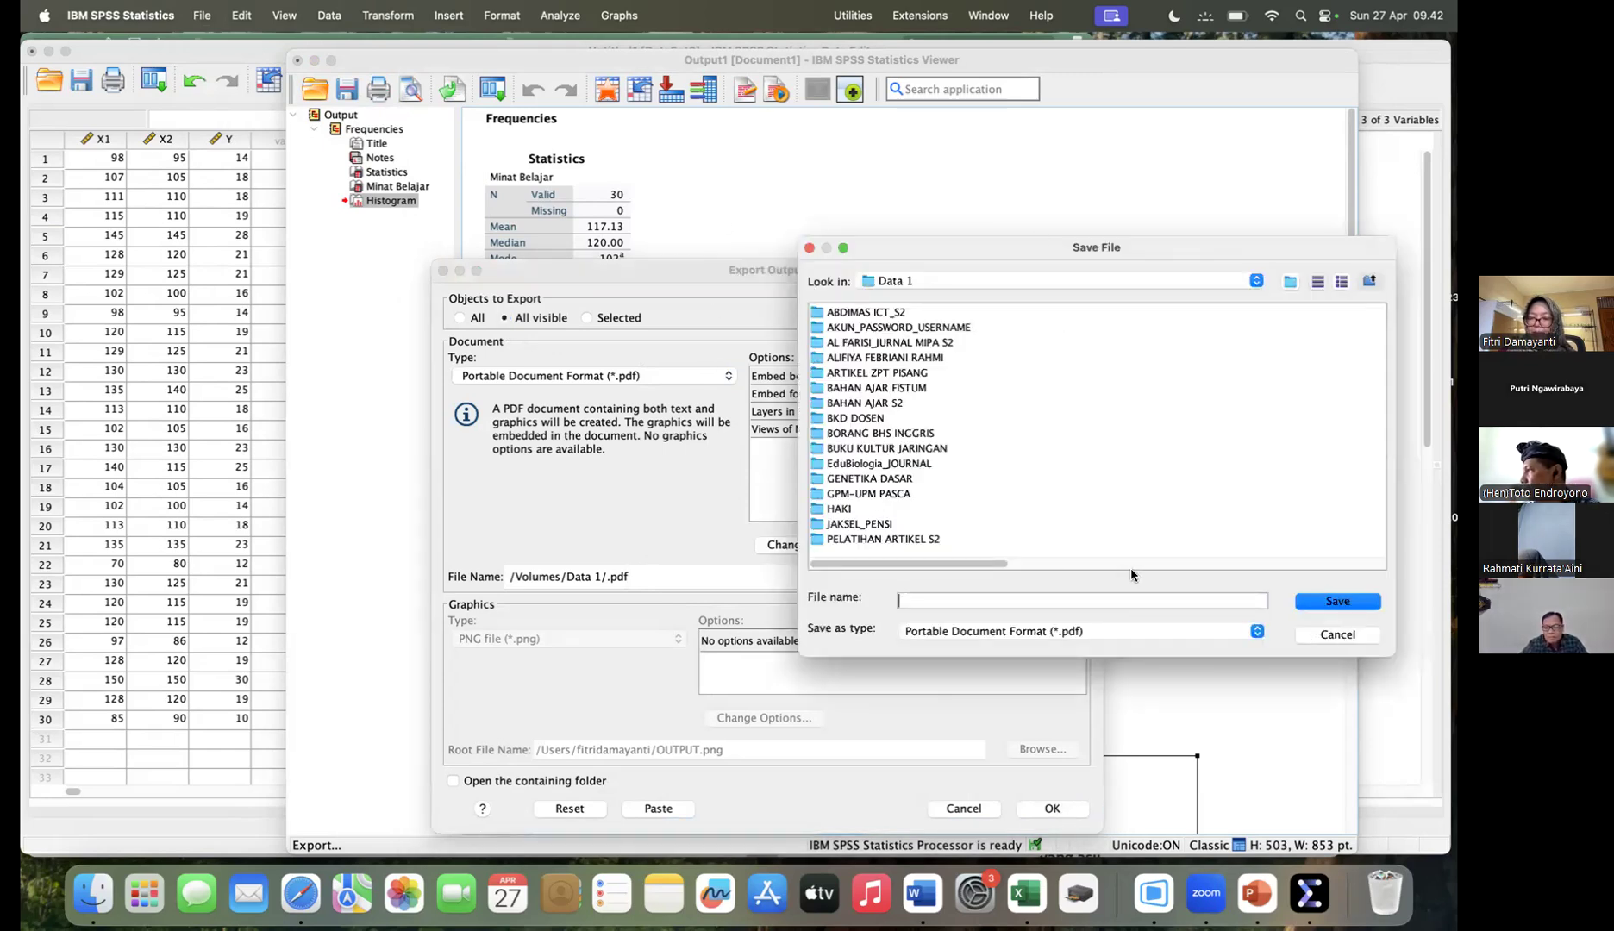
key("Escape")
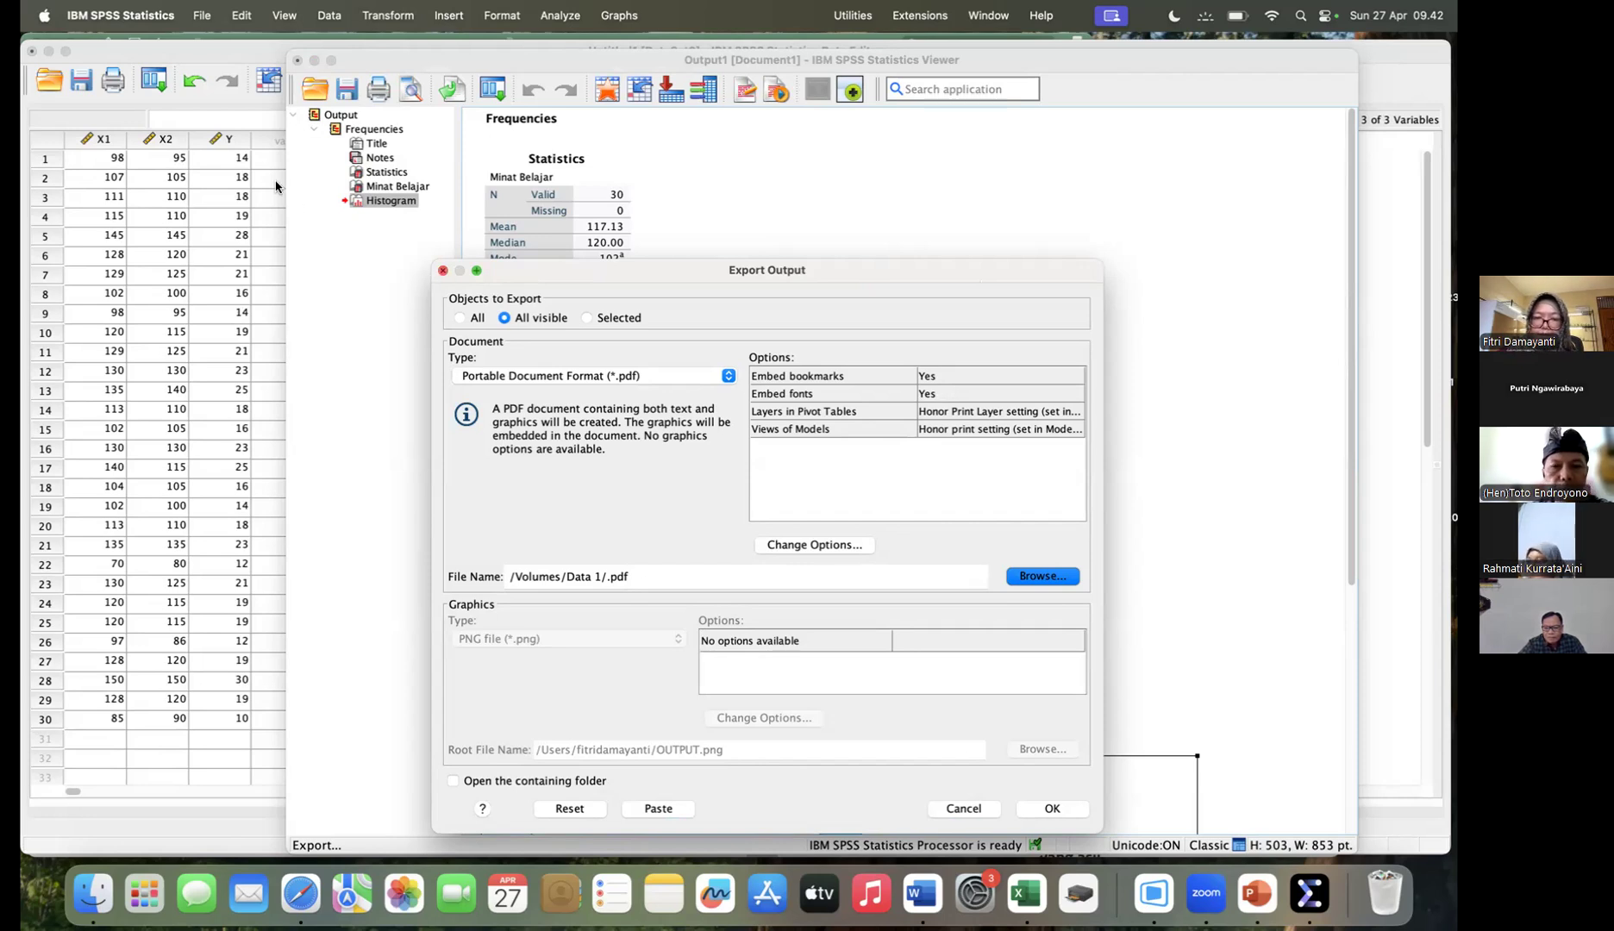
left_click(964, 809)
- In the Data Editor, reopen the Frequencies analysis and add Motivasi Belajar [X2] and the Kemampuan menulis variable alongside Minat Belajar [X1]
left_click(1397, 552)
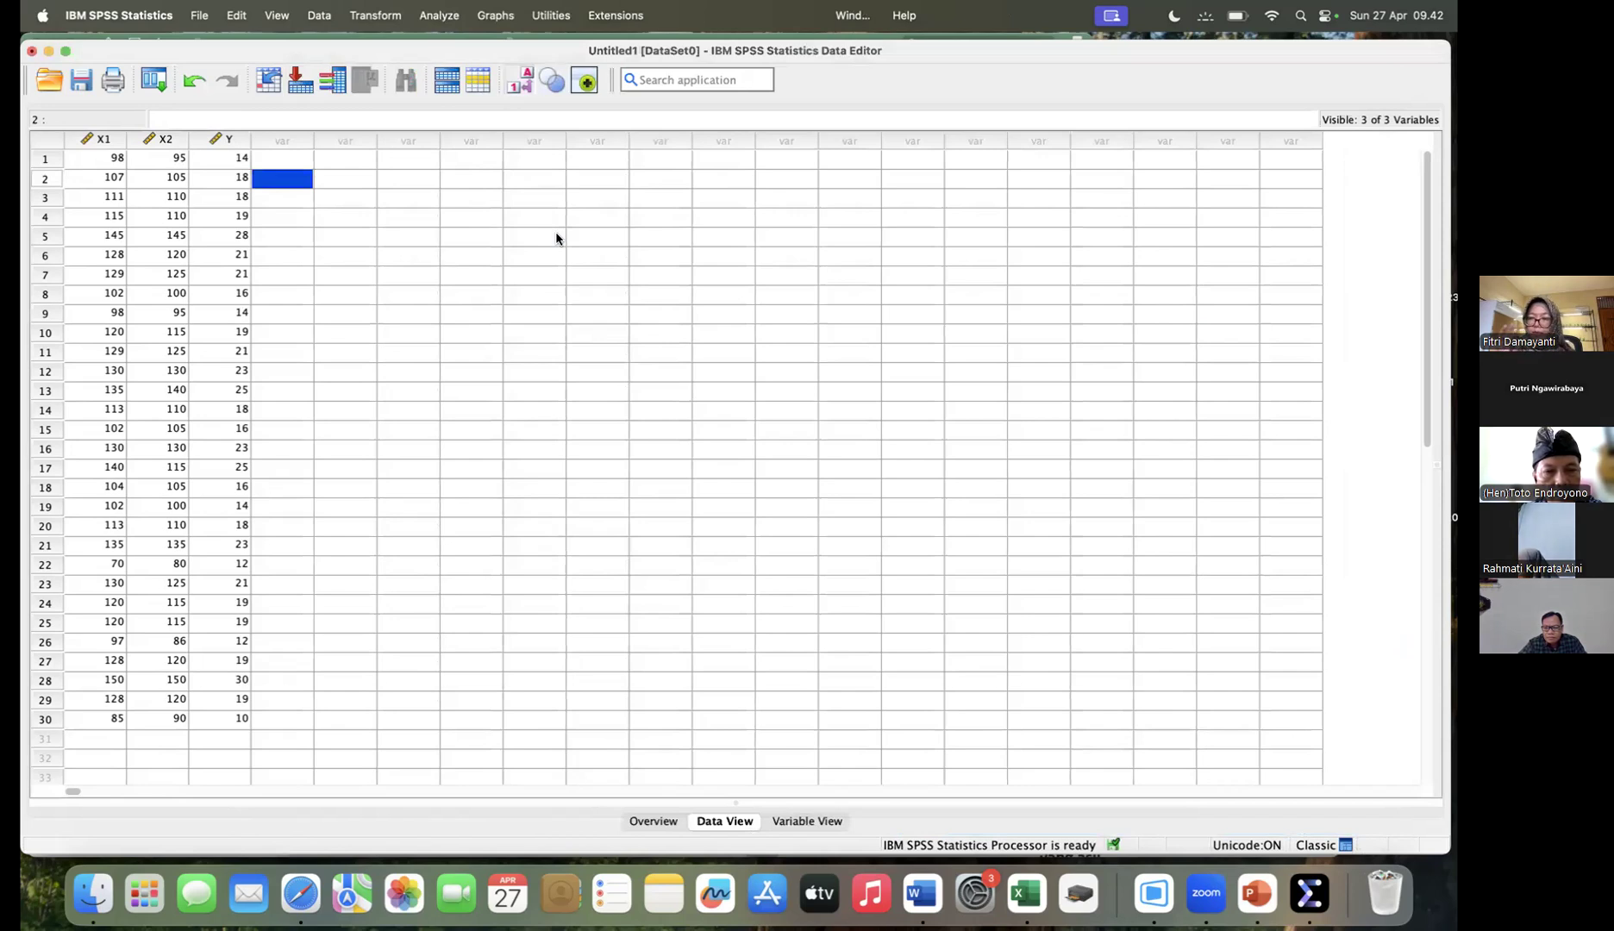
left_click(438, 15)
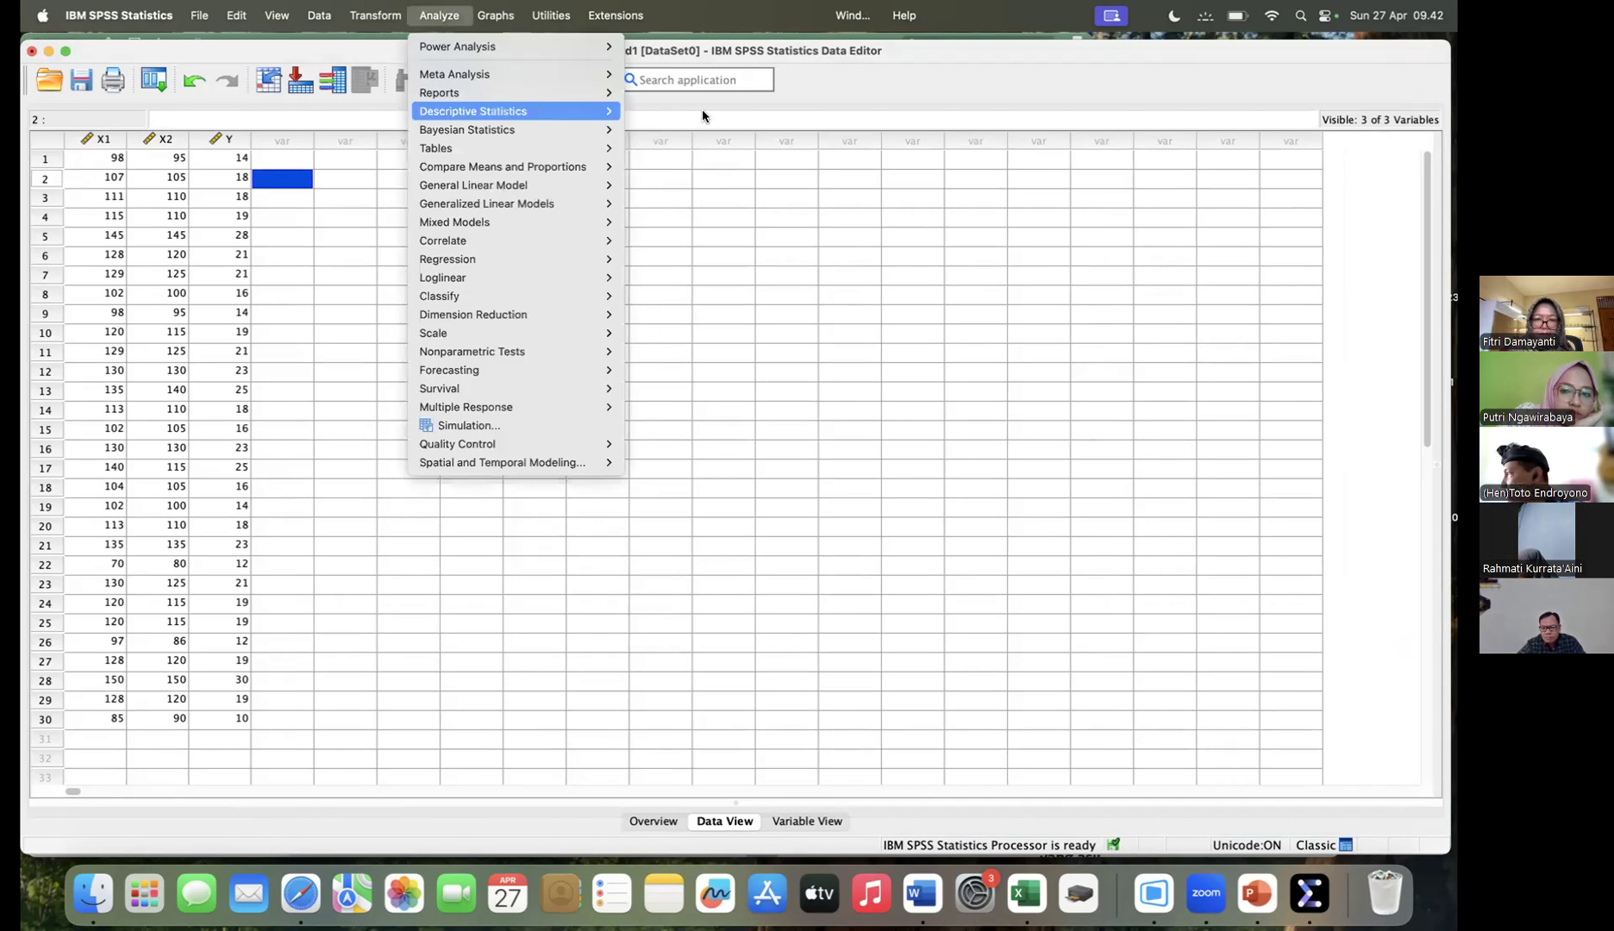
left_click(834, 466)
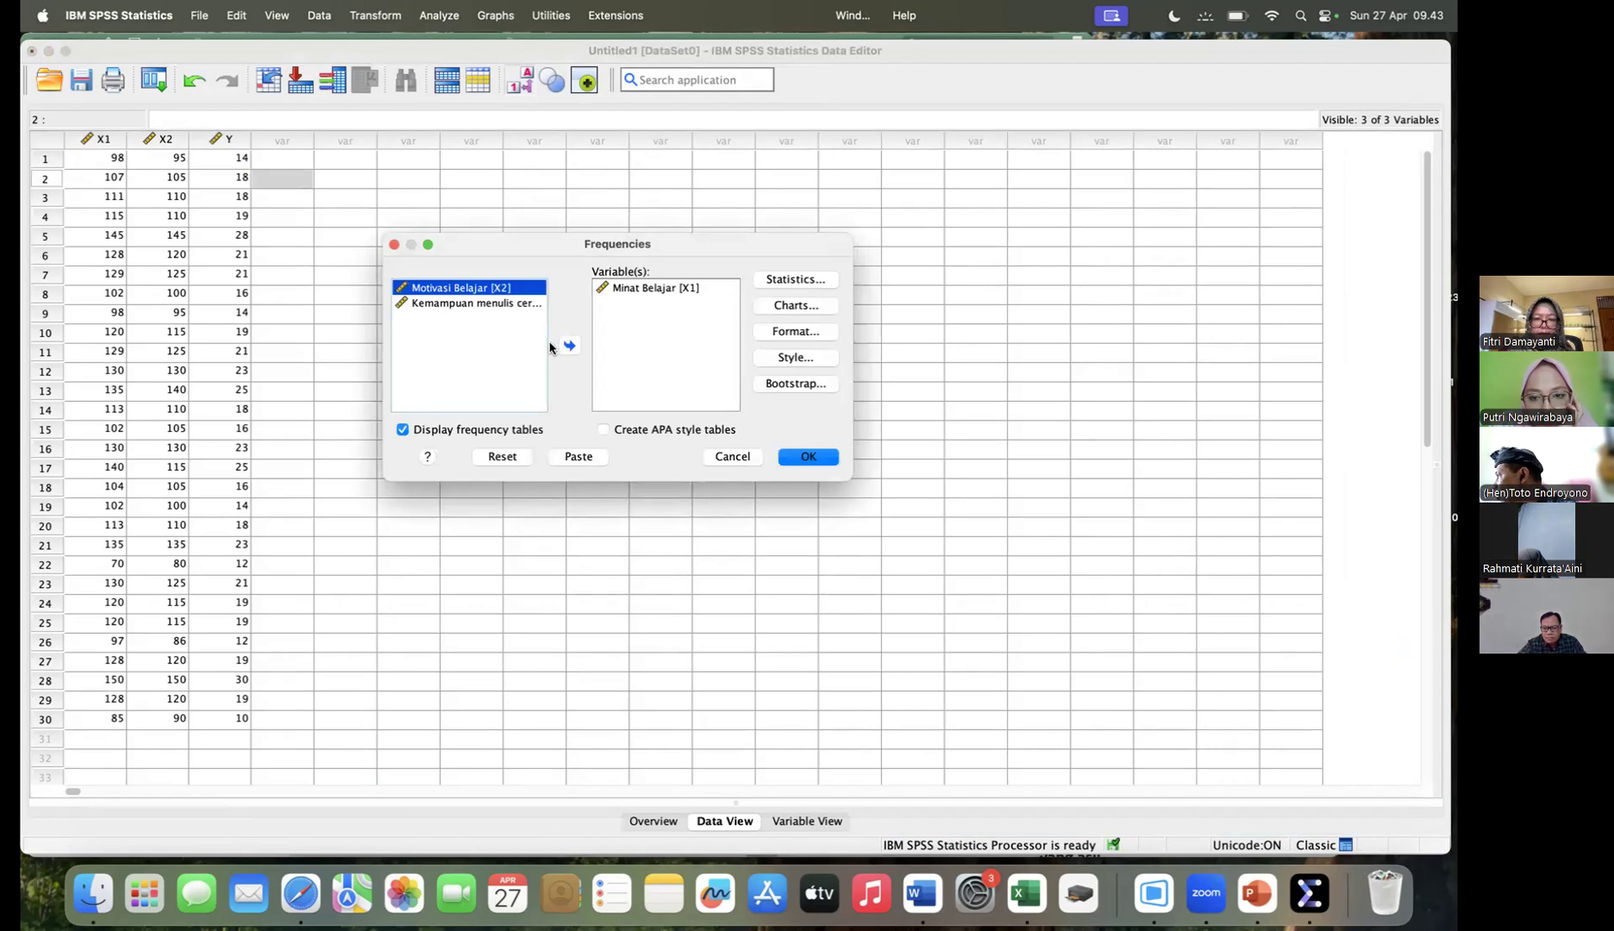
double_click(490, 290)
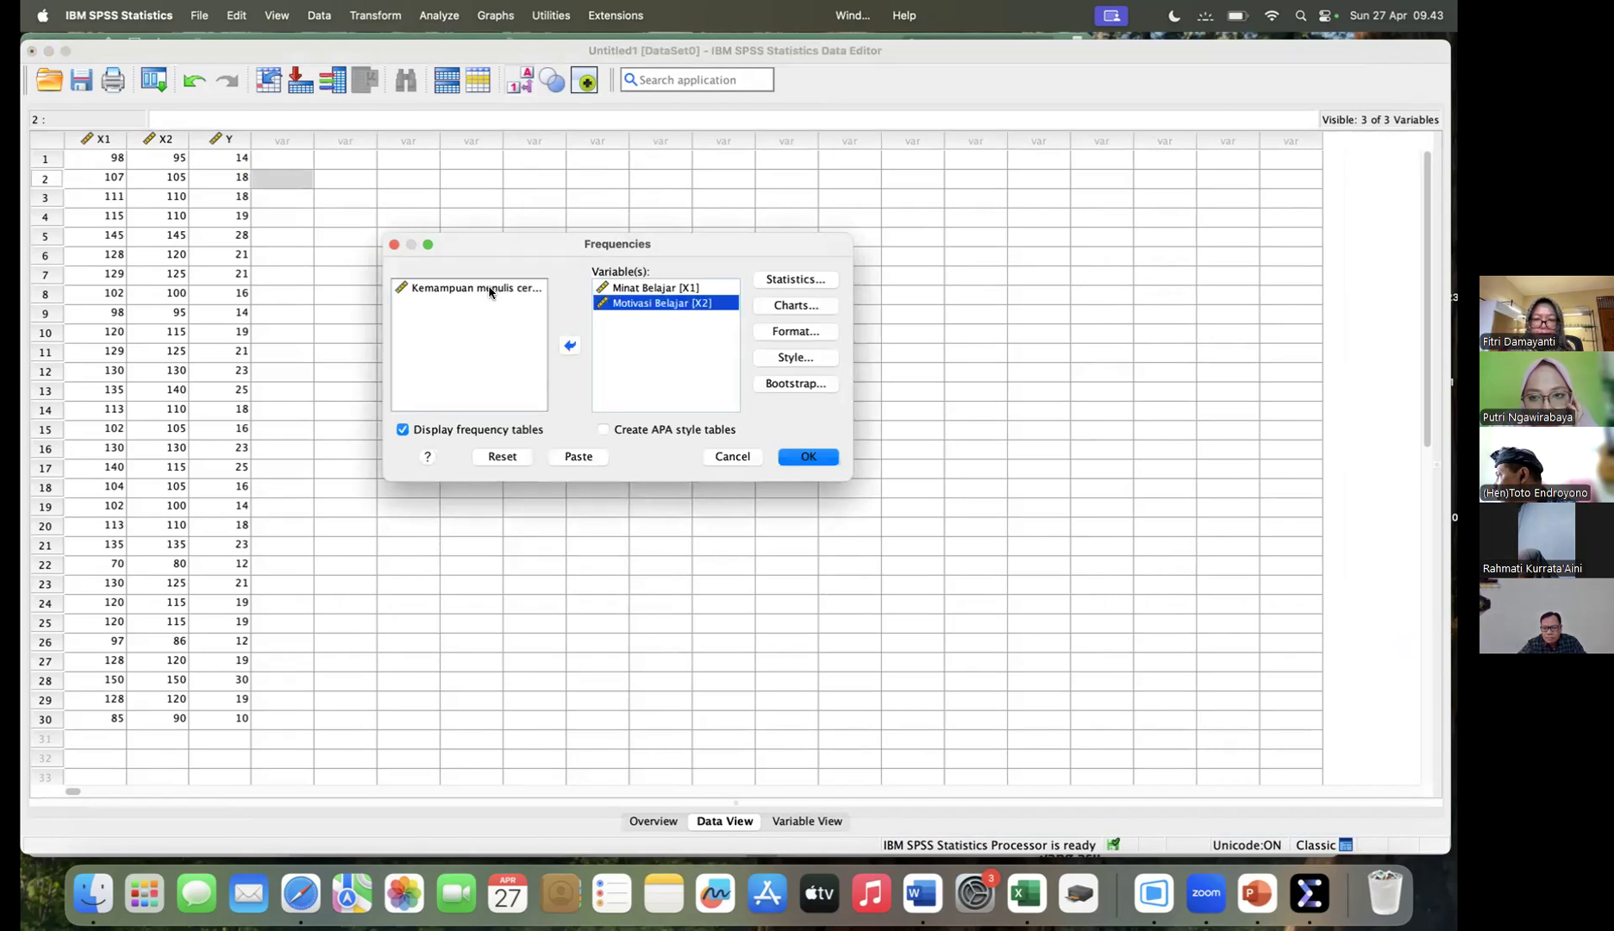
left_click(571, 346)
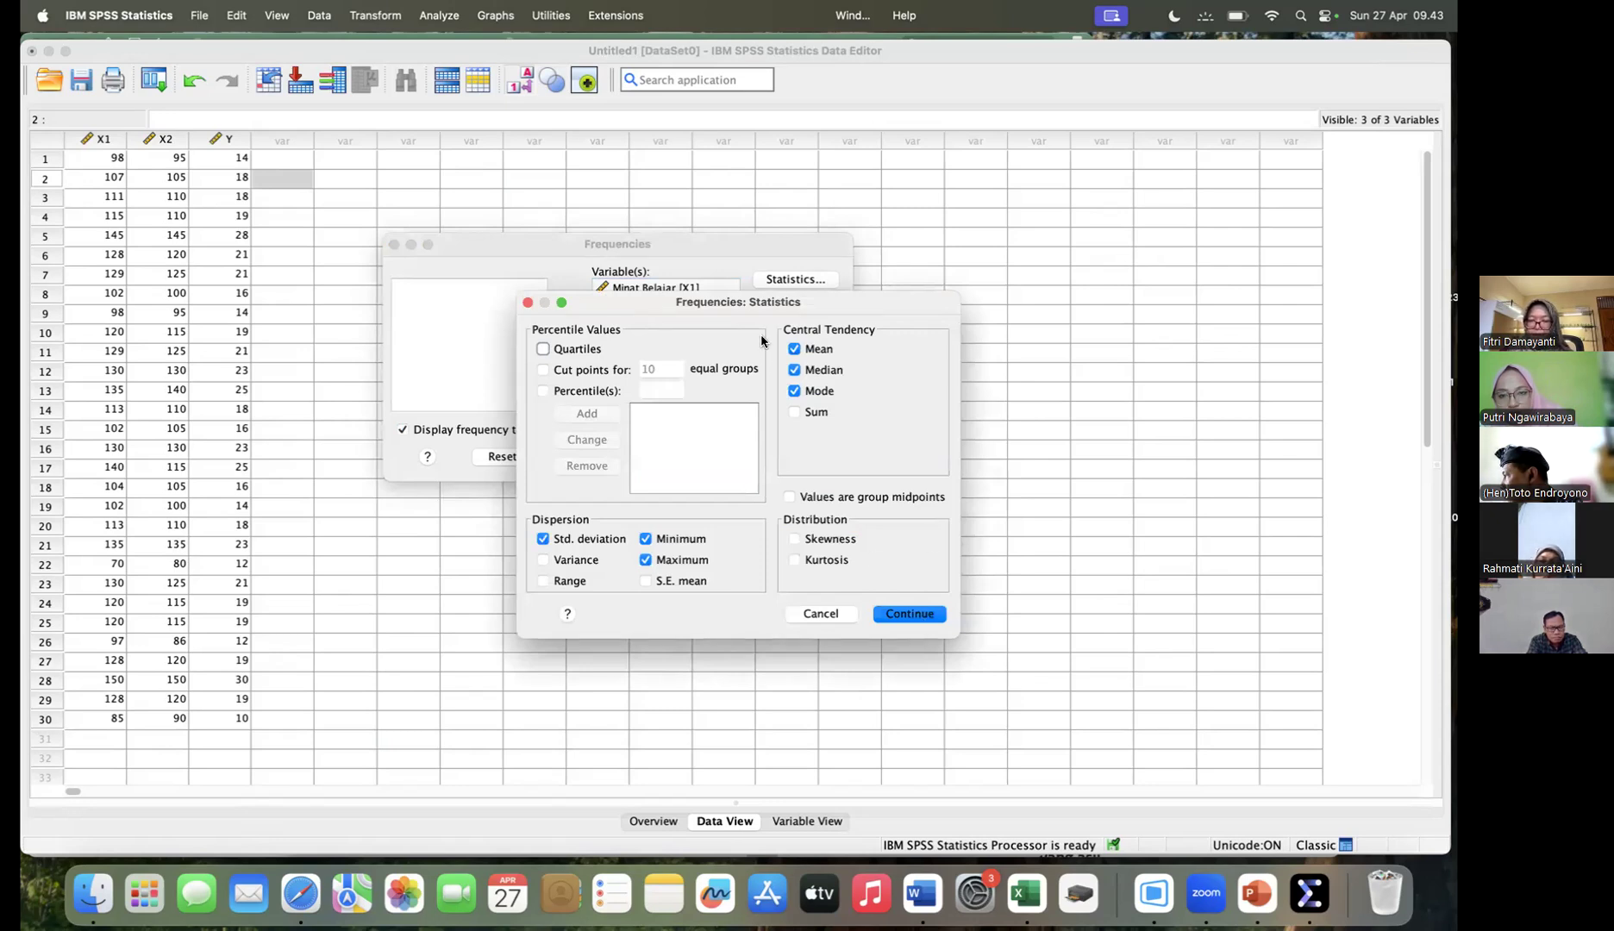
- Keep the mean, median, mode, standard deviation, minimum and maximum selected, accept the chart settings and run the Frequencies analysis
key("Return")
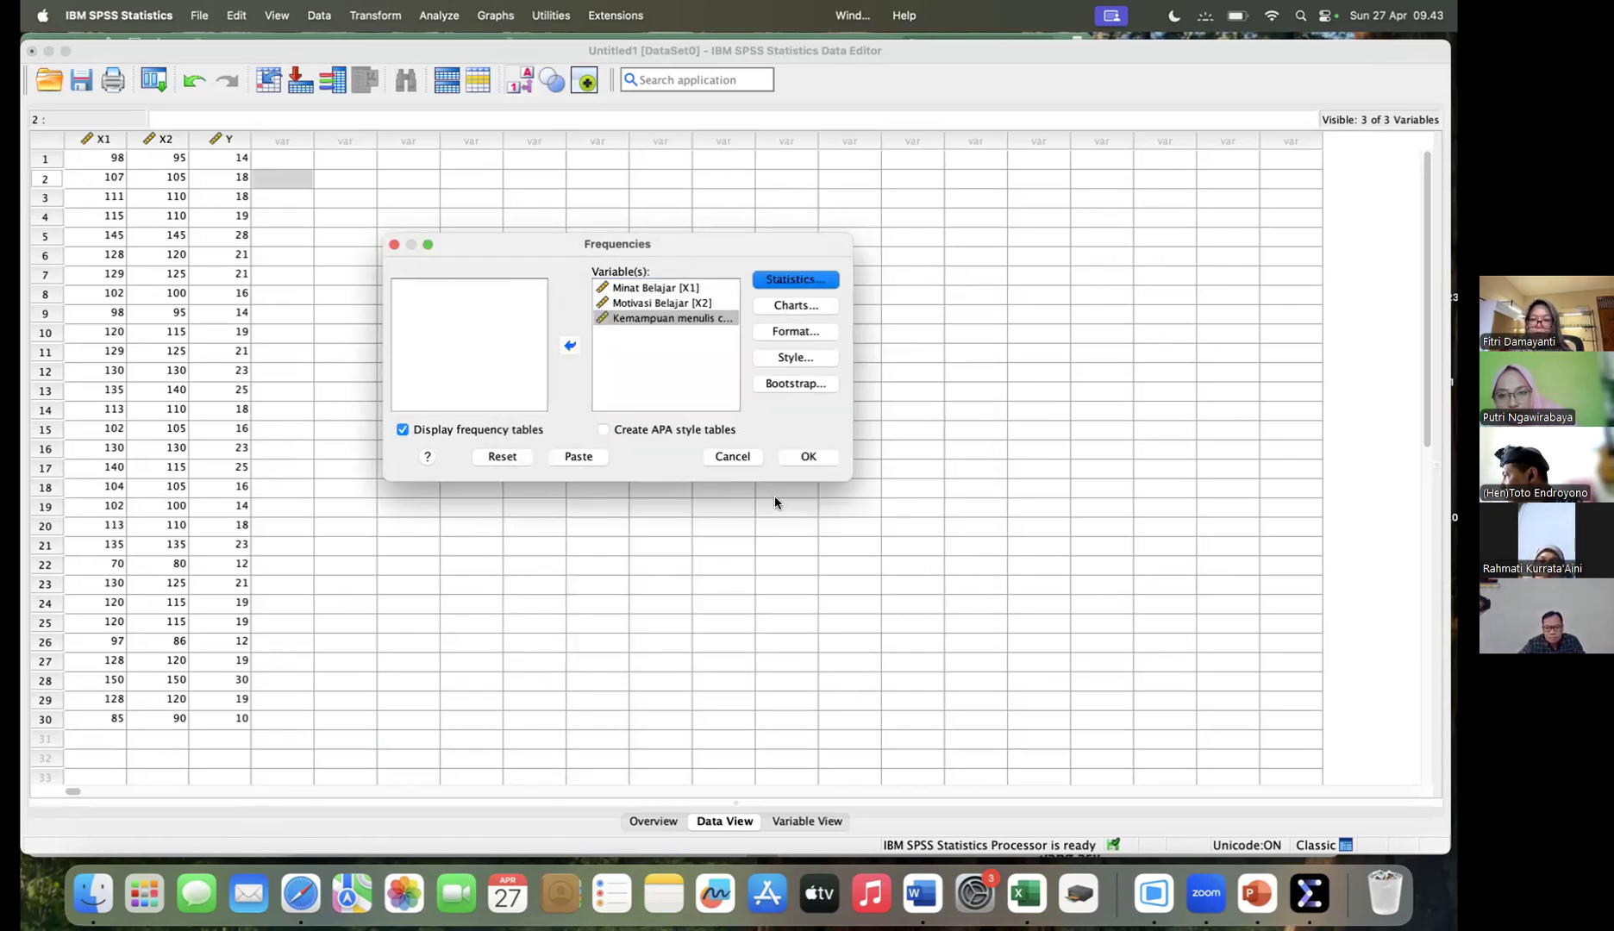
left_click(929, 554)
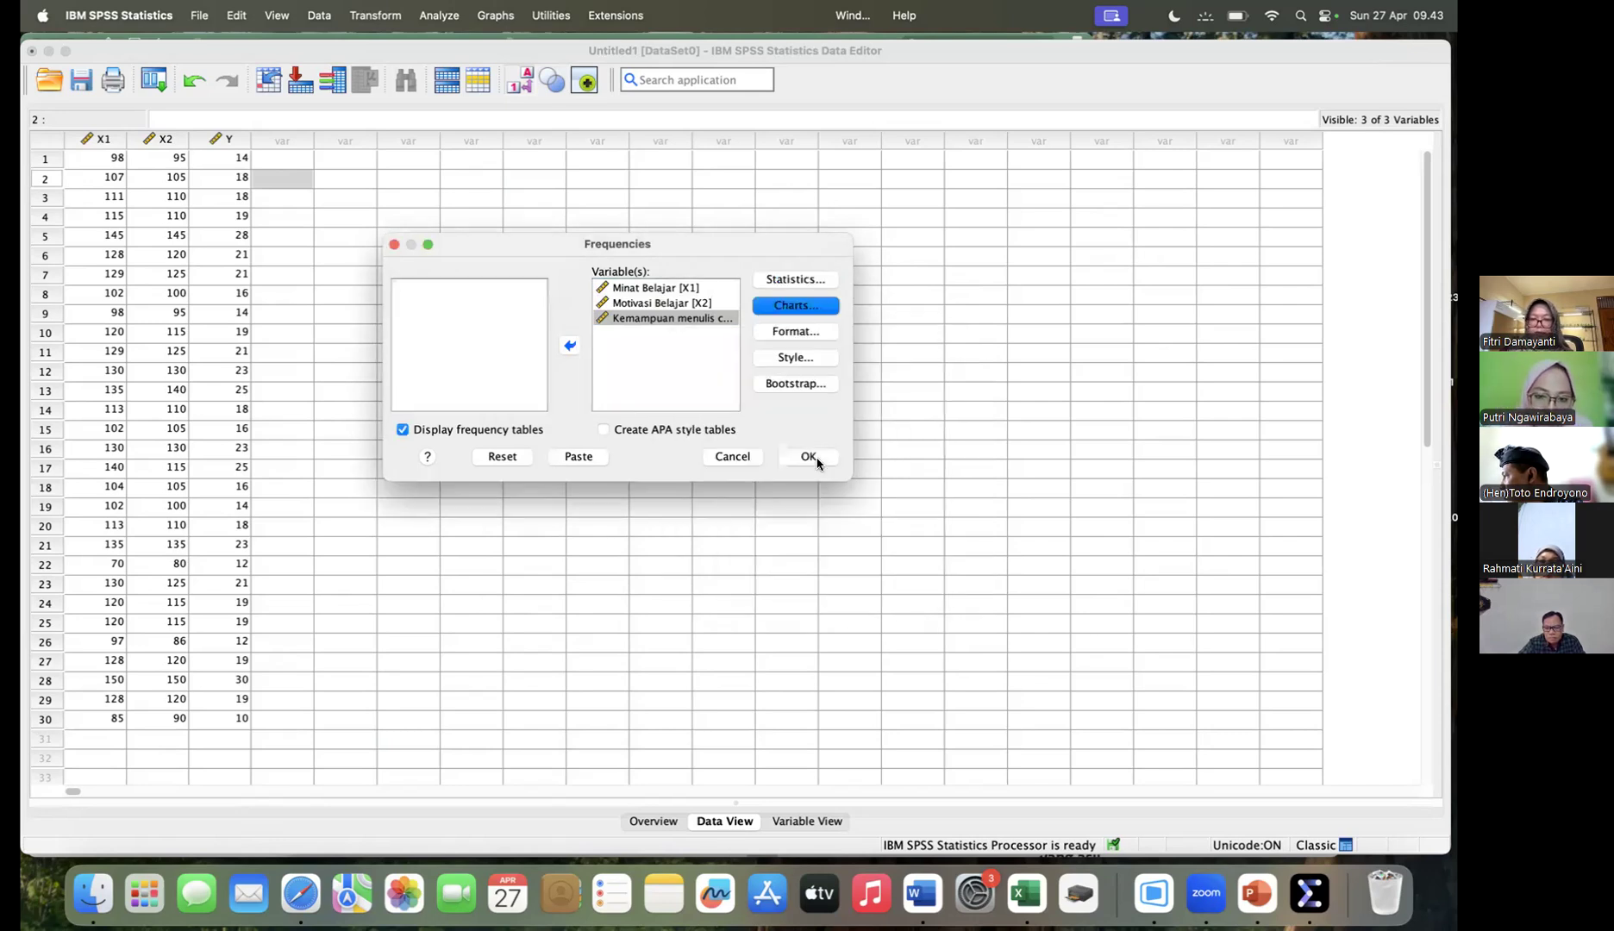
left_click(811, 457)
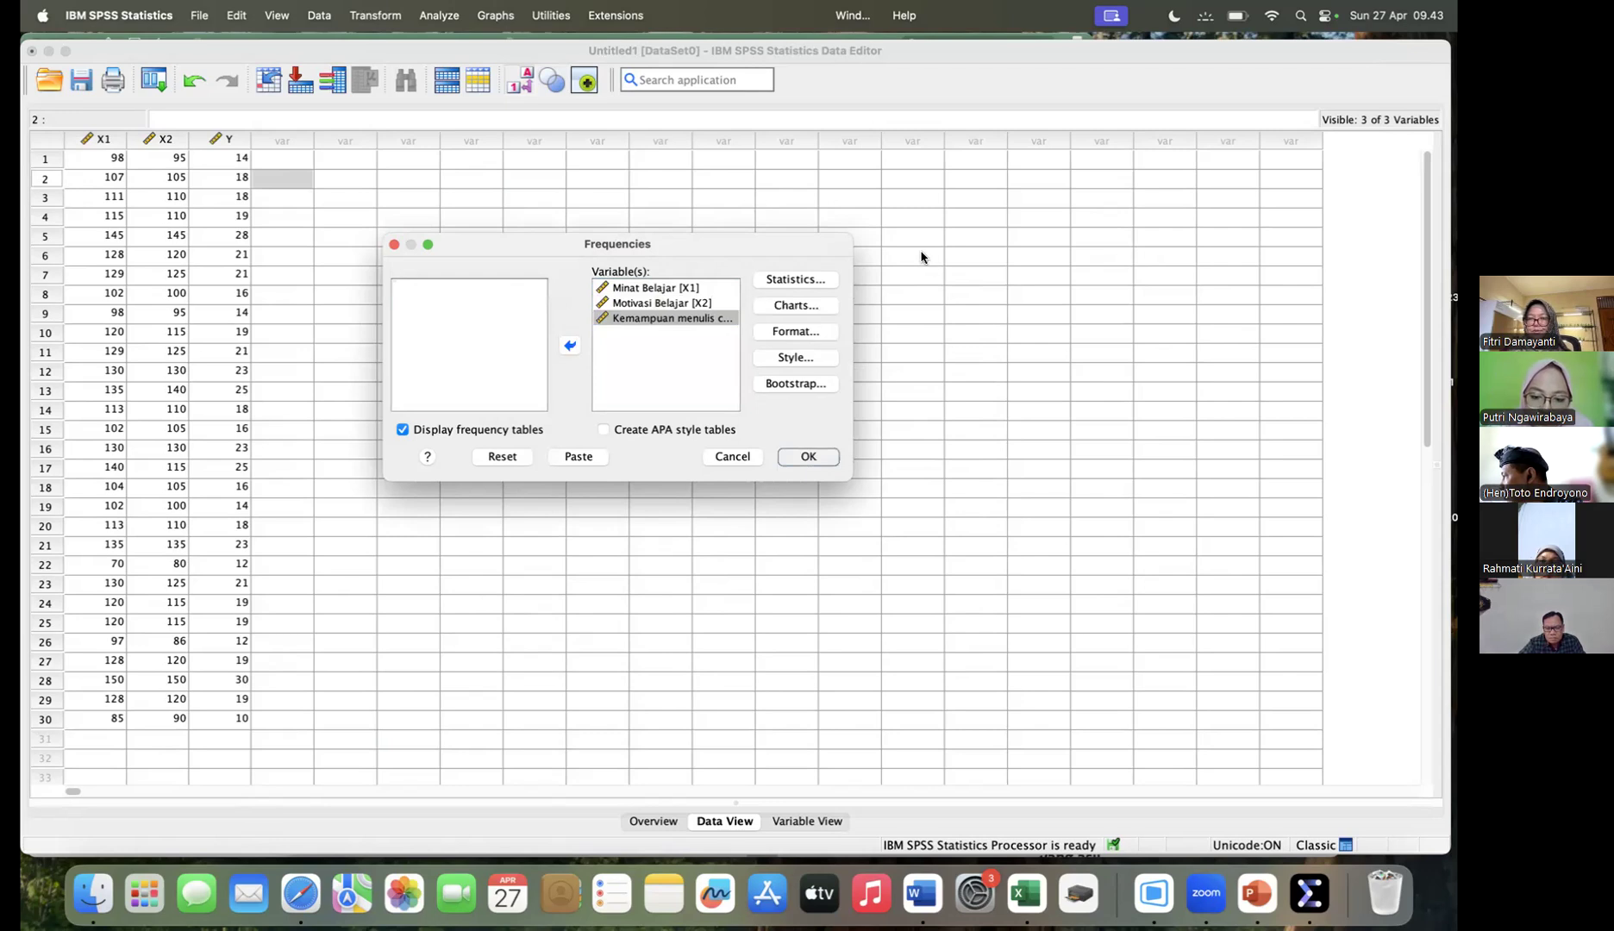
- Review the combined statistics, frequency tables and histograms for the three variables, then the earlier Frequencies output for Minat Belajar alone
left_click(706, 158)
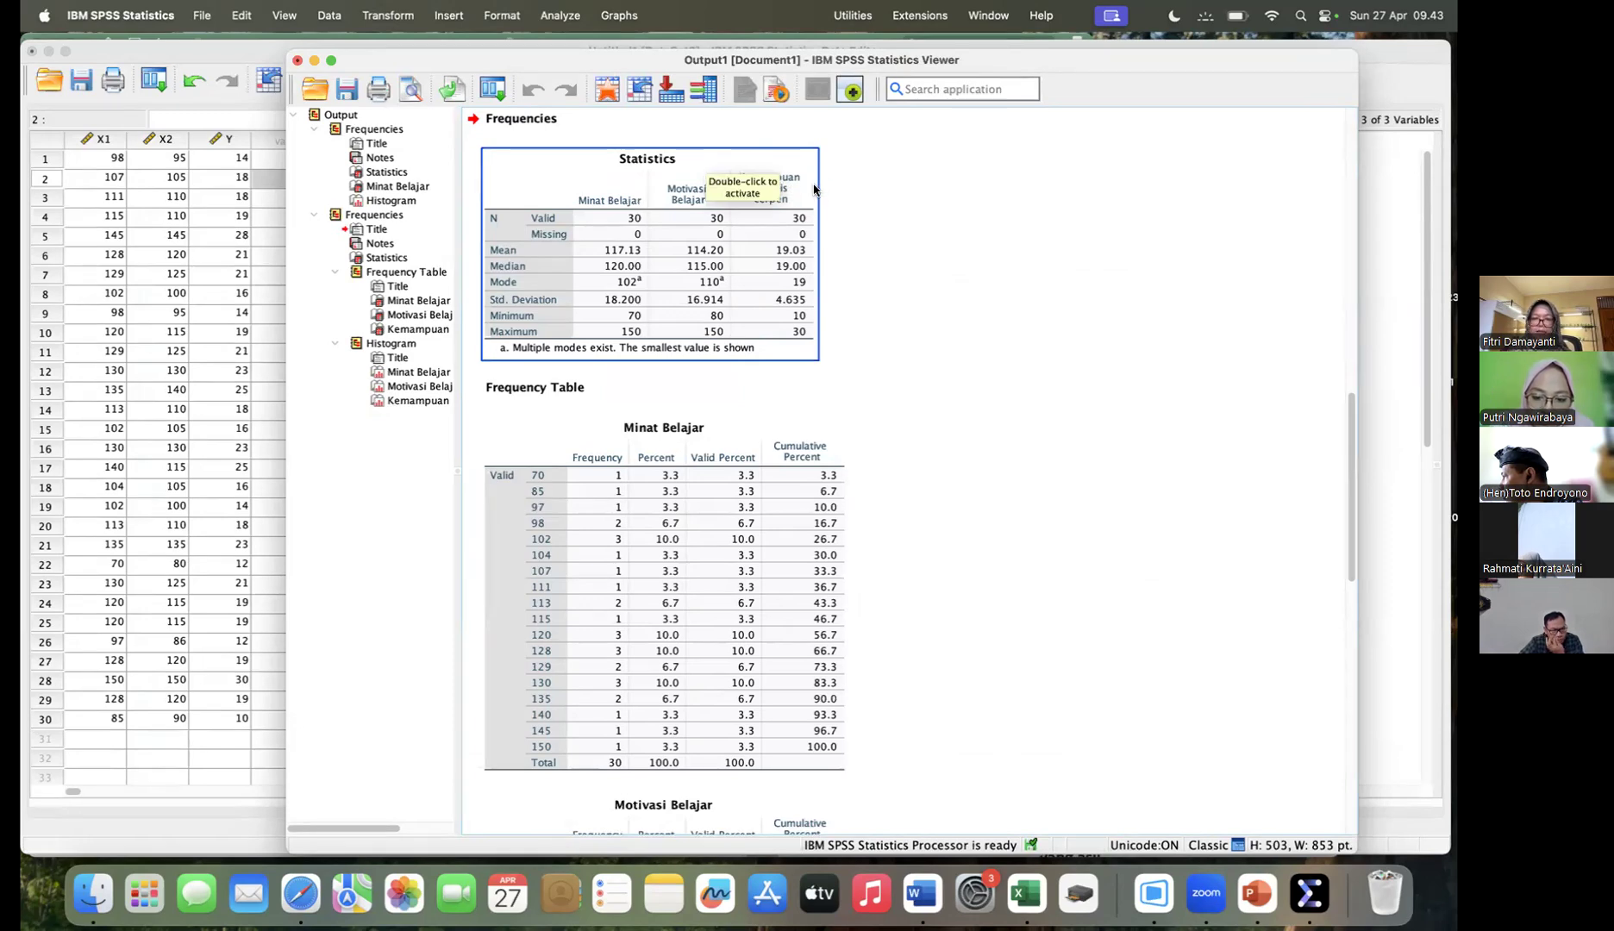
left_click(839, 377)
scroll(839, 377, "down", 15)
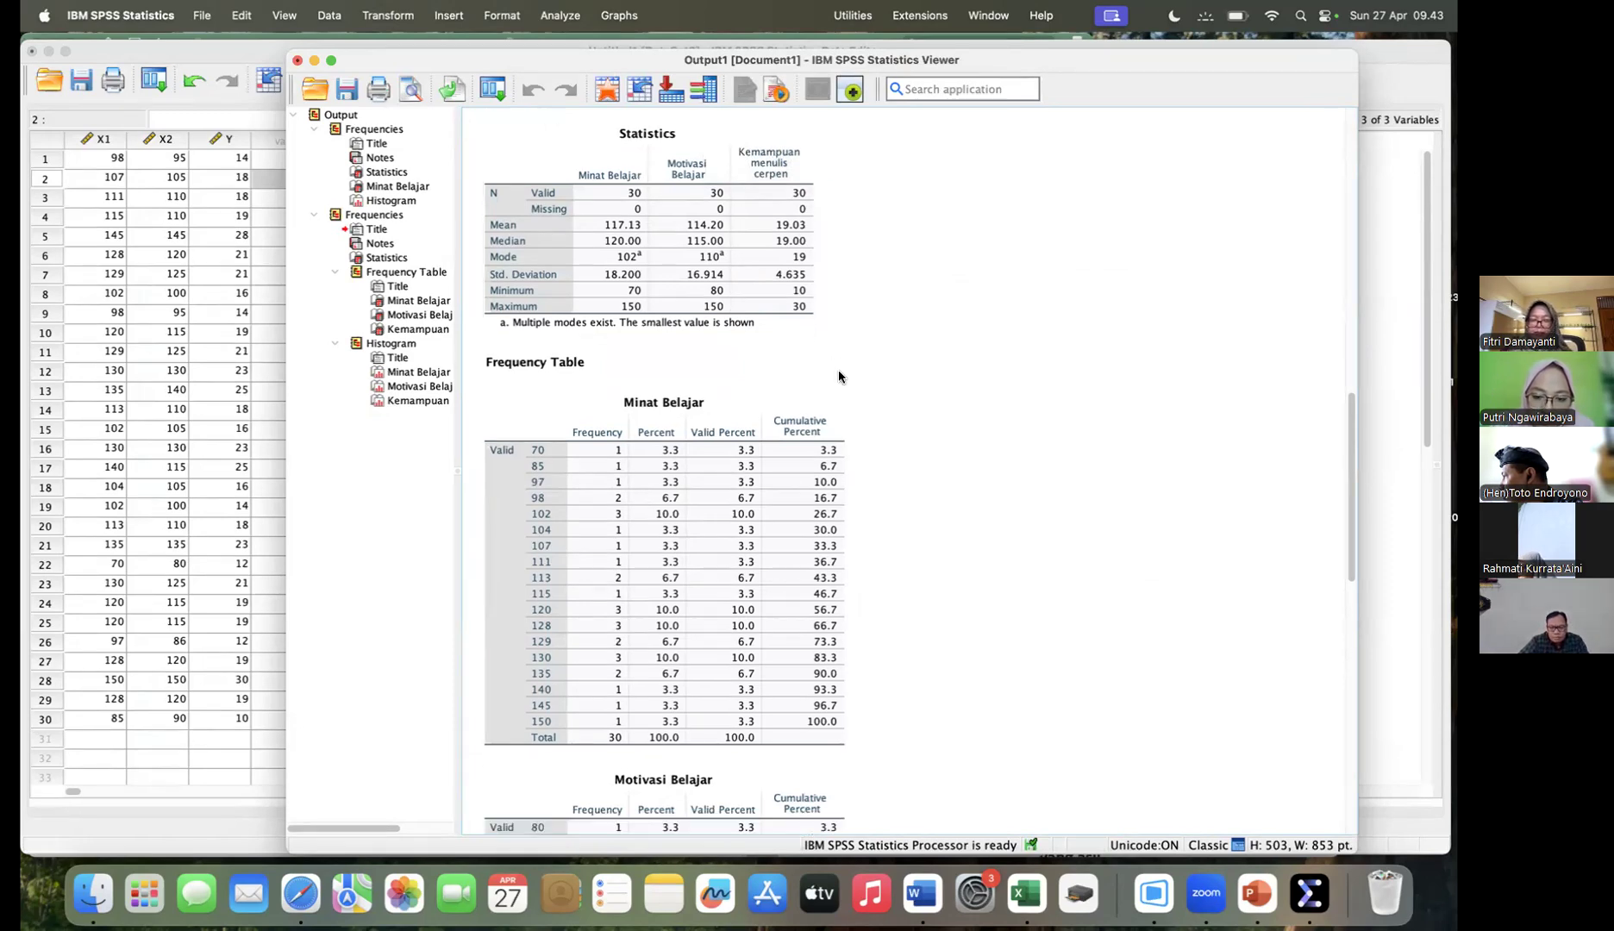
scroll(839, 376, "down", 4)
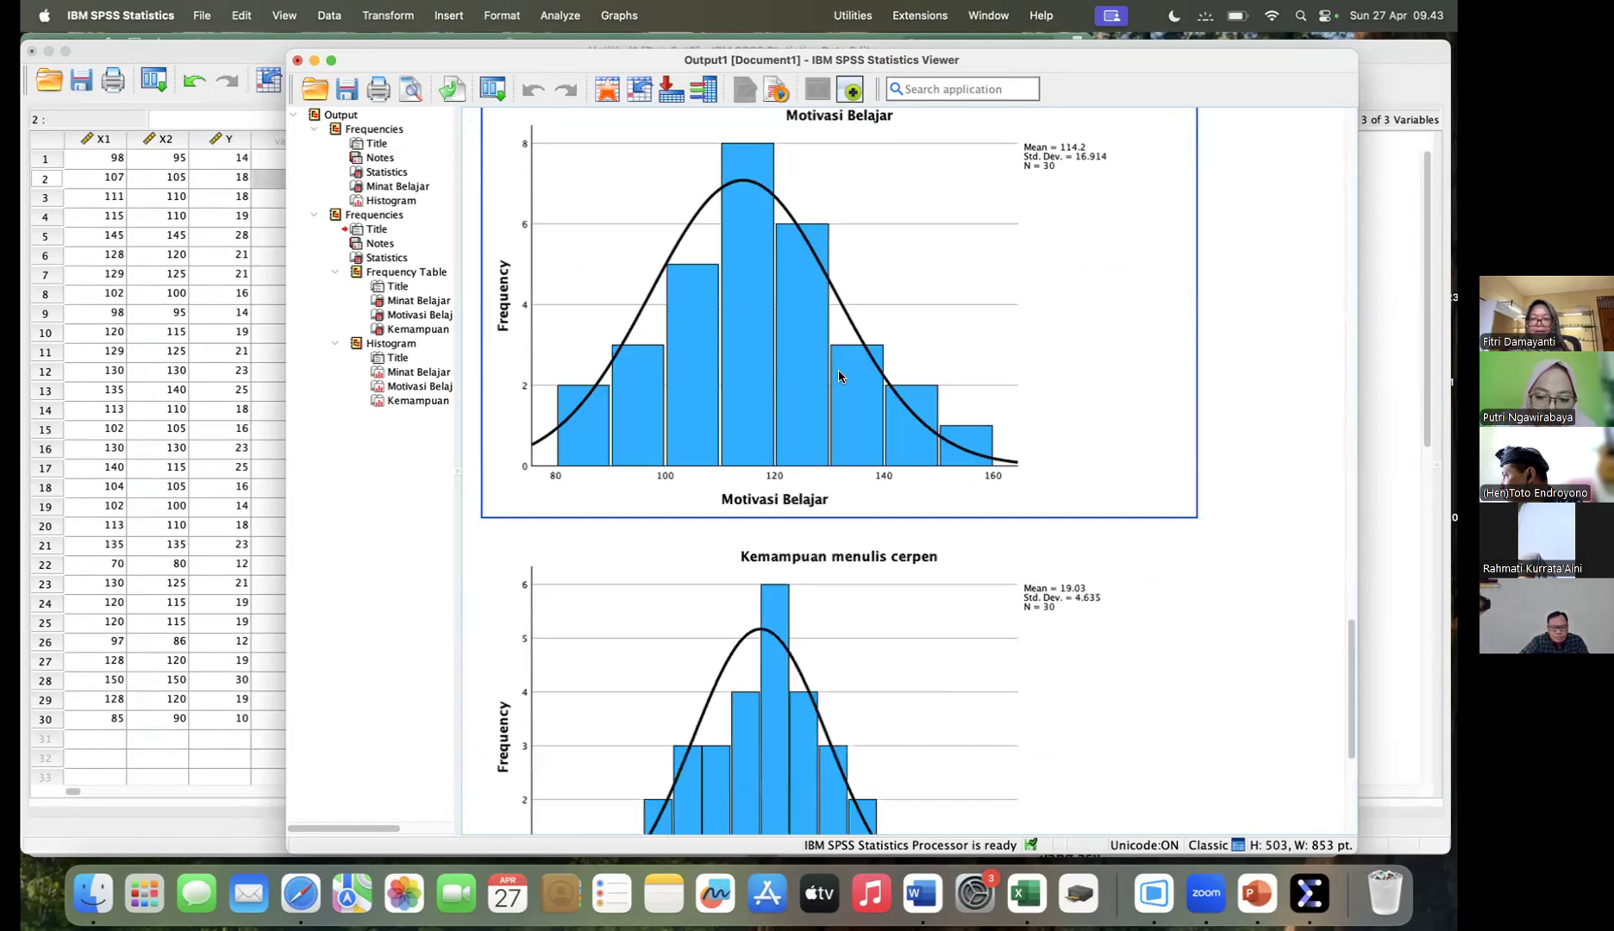
scroll(840, 377, "down", 2)
scroll(839, 377, "up", 3)
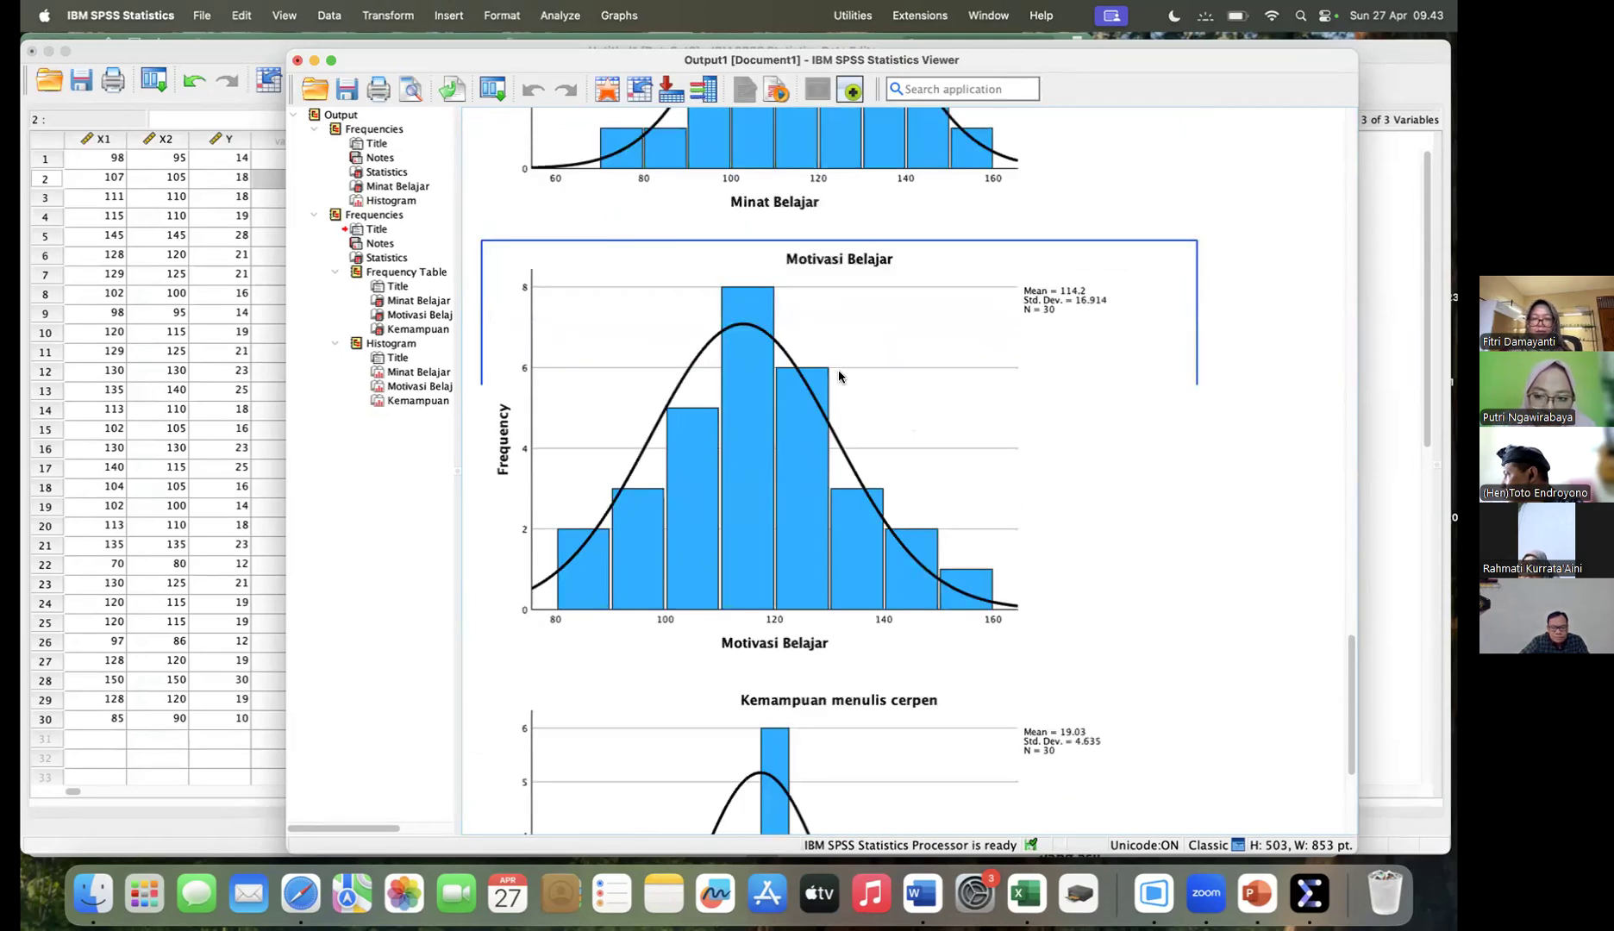
scroll(839, 376, "up", 20)
scroll(839, 377, "up", 1)
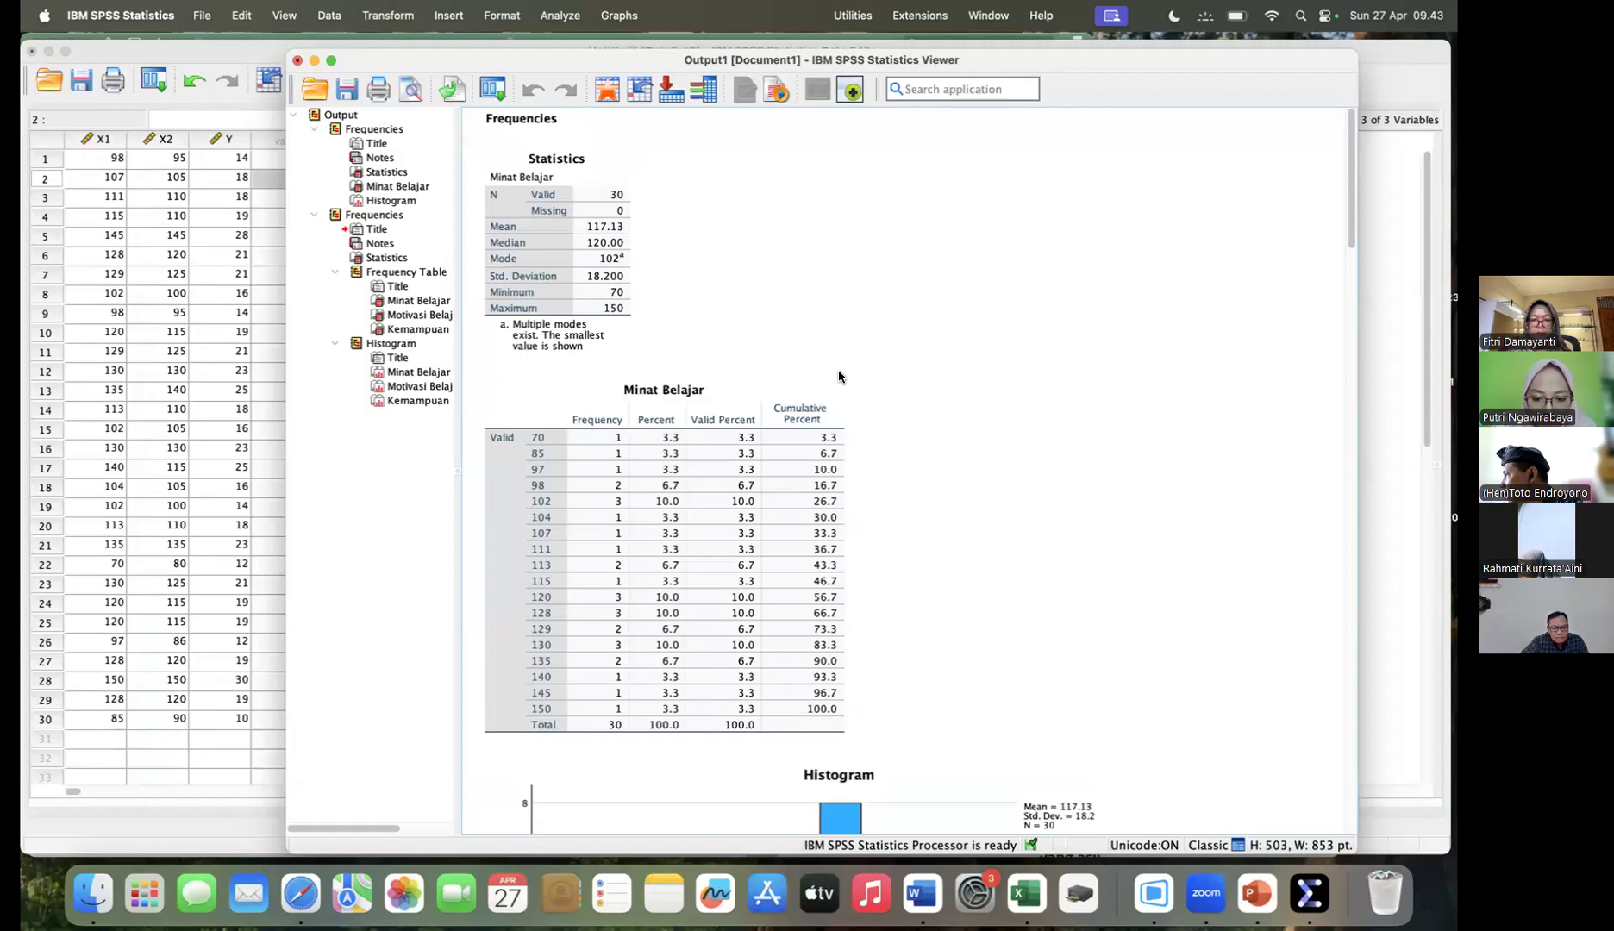
scroll(839, 377, "down", 10)
scroll(839, 377, "up", 8)
left_click(840, 377)
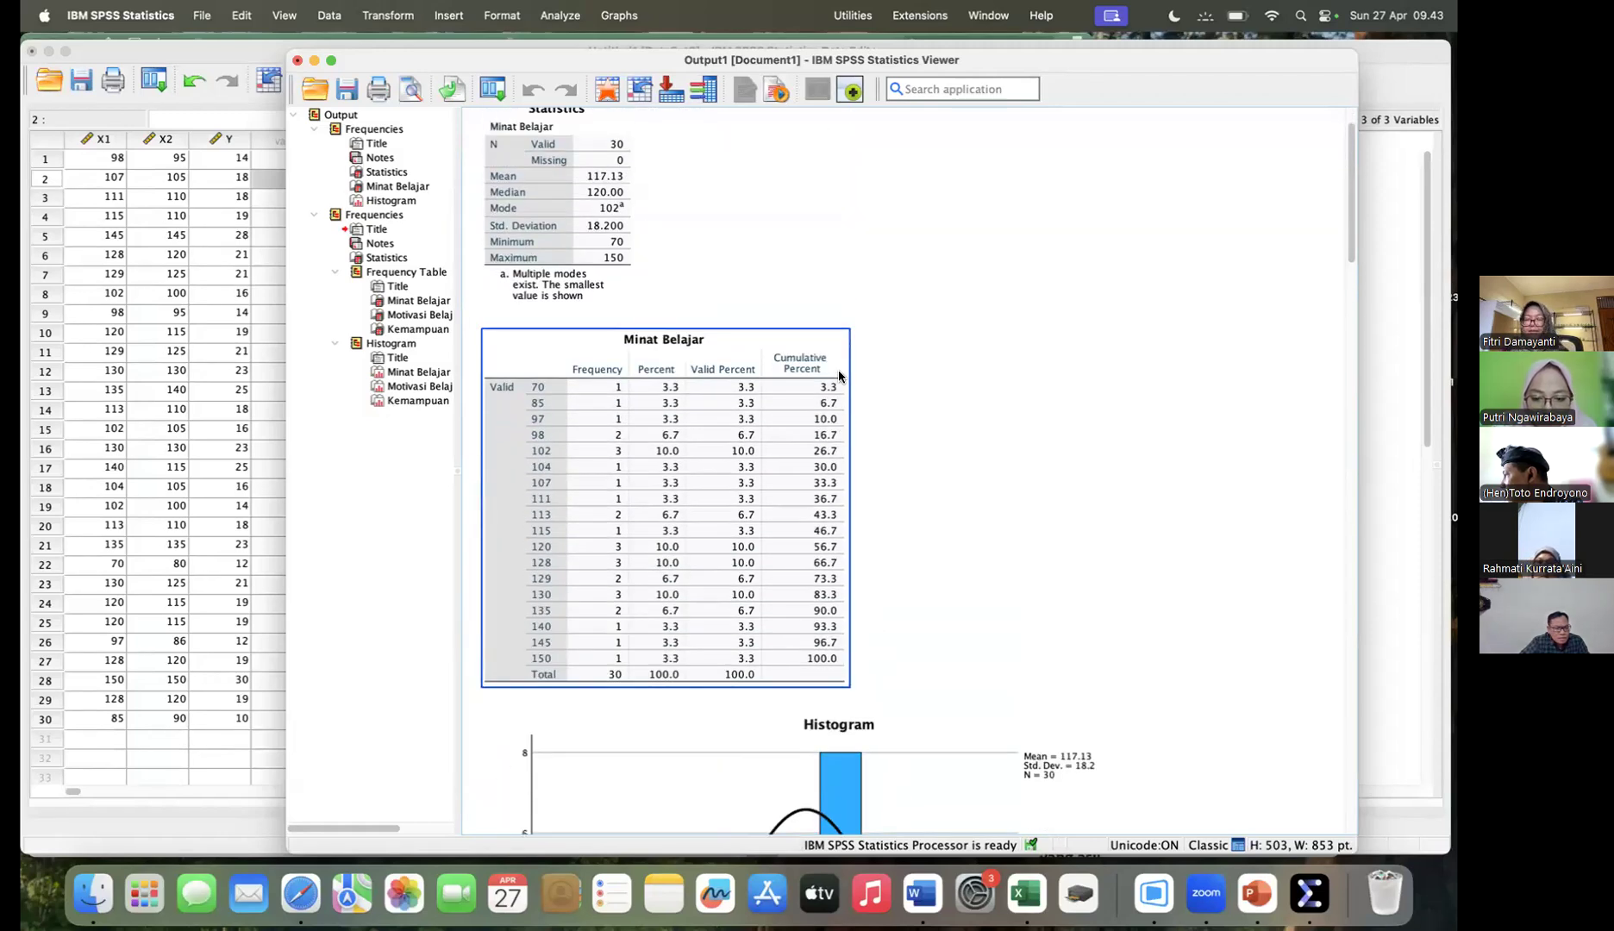
scroll(839, 377, "up", 2)
left_click(839, 376)
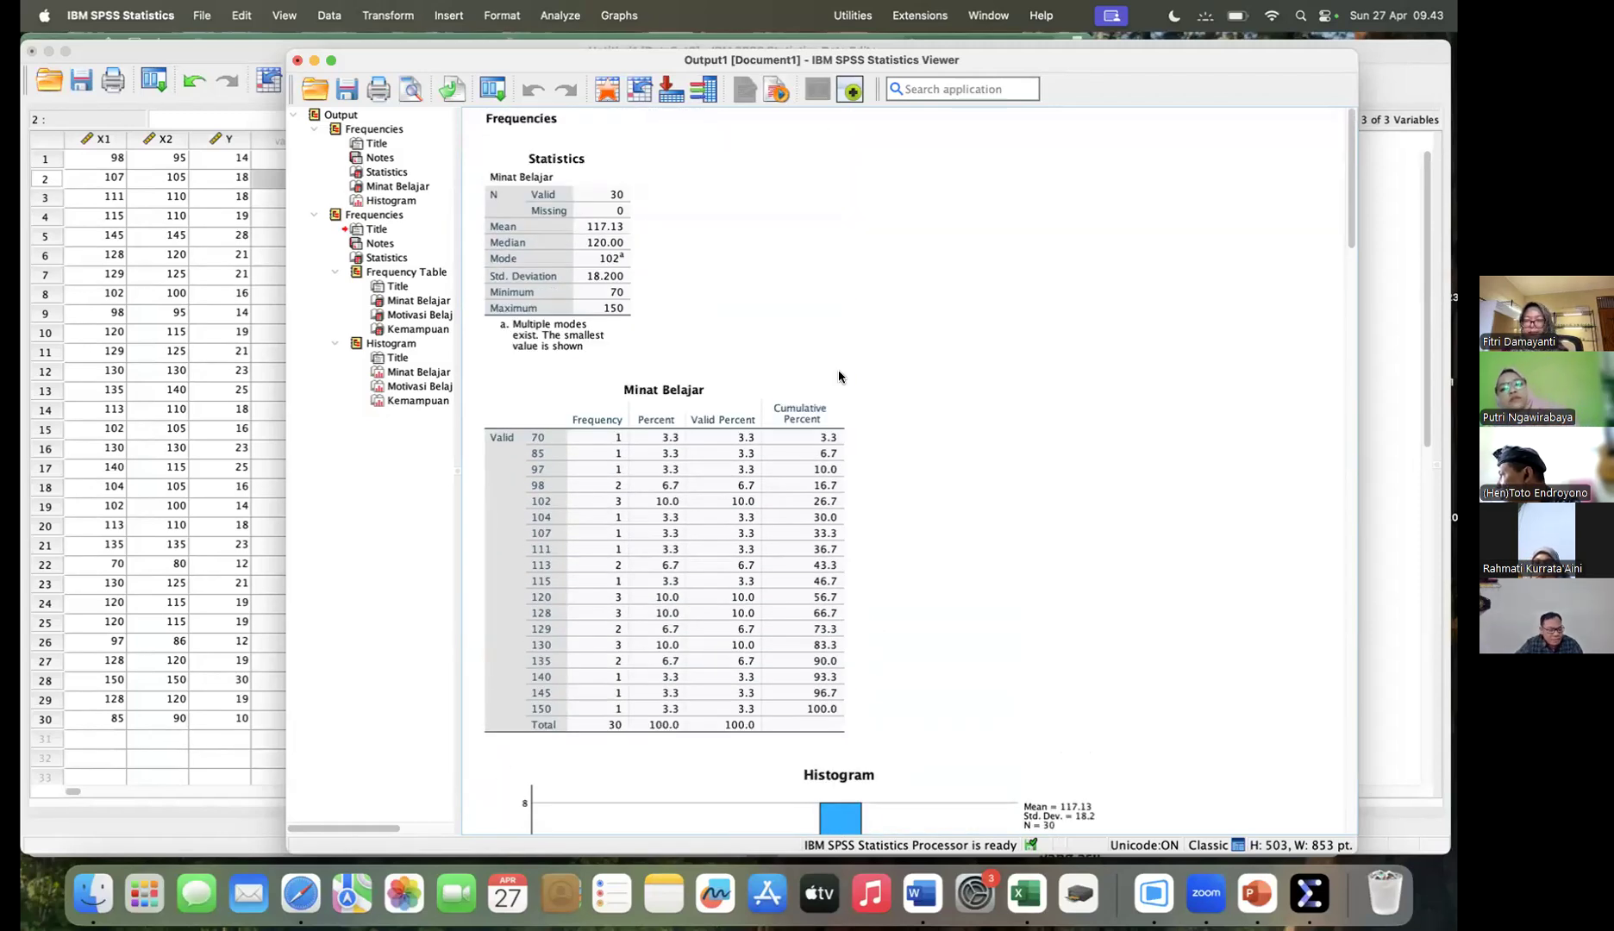